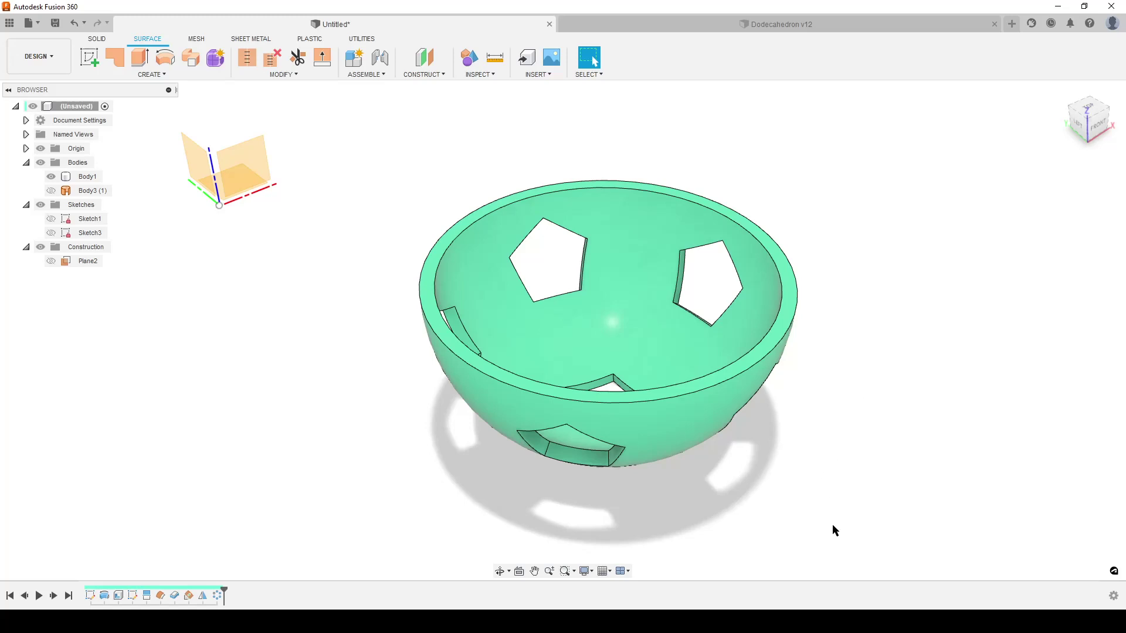
Examine the half-sphere shell and its pentagonal openings from below, up close and from above.
middle_click_drag(815, 480, 795, 337, "shift")
left_click(1099, 127)
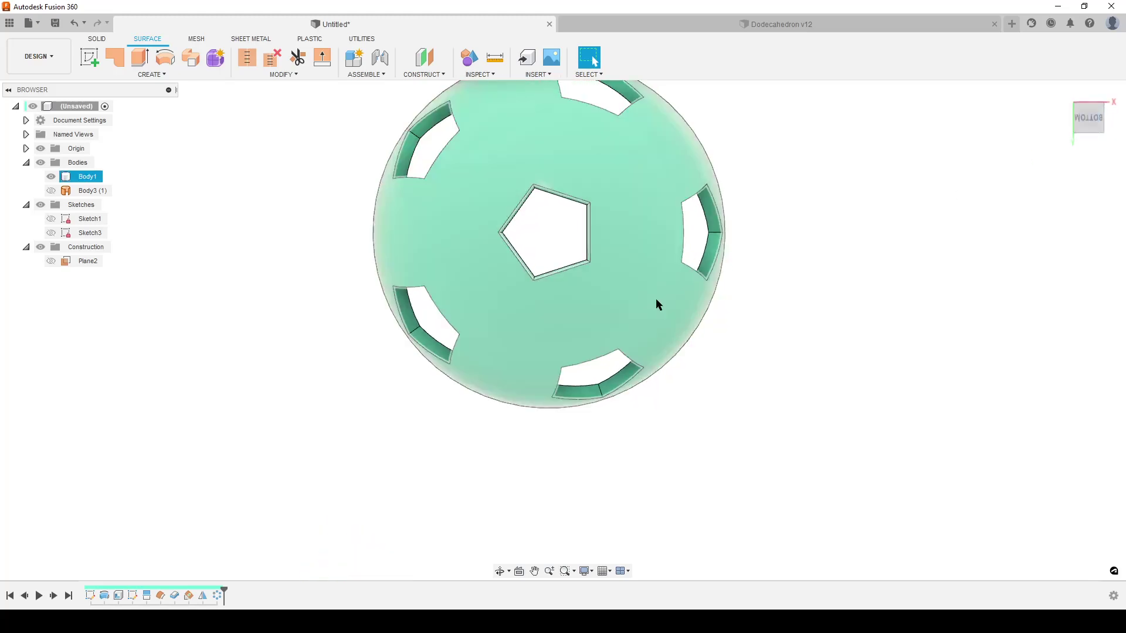
scroll(554, 236, "up", 5)
left_click(586, 156)
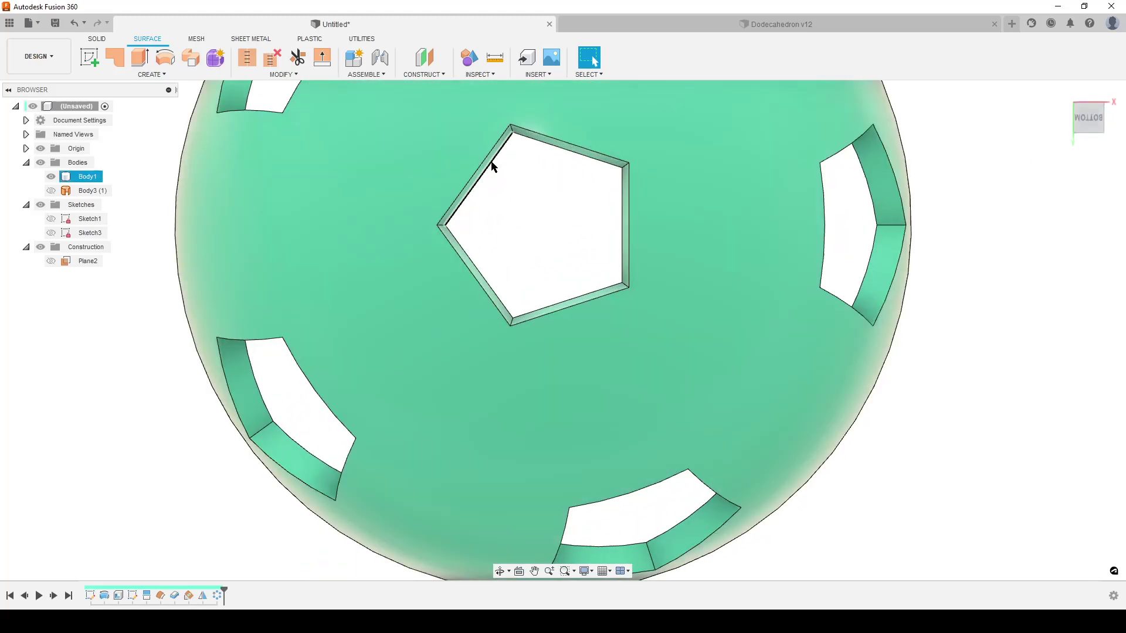
left_click(517, 236)
scroll(548, 276, "down", 5)
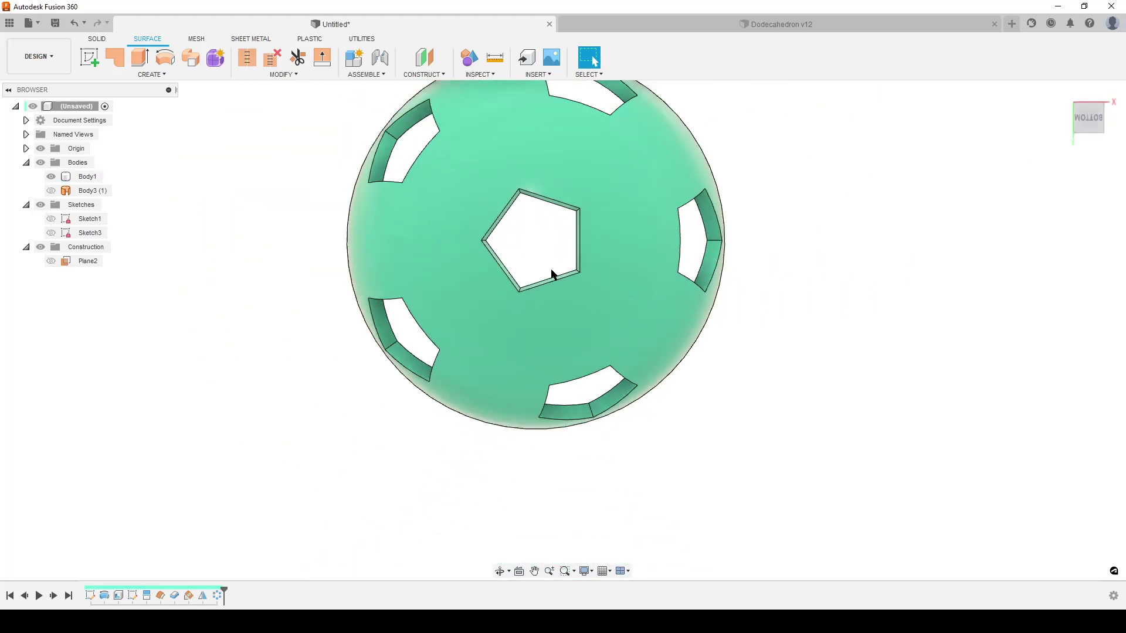
mouse_move(548, 276)
middle_mouse_down("shift")
mouse_move(552, 258)
mouse_move(565, 447)
mouse_move(561, 279)
mouse_move(533, 291)
middle_mouse_up("shift")
left_click(516, 298)
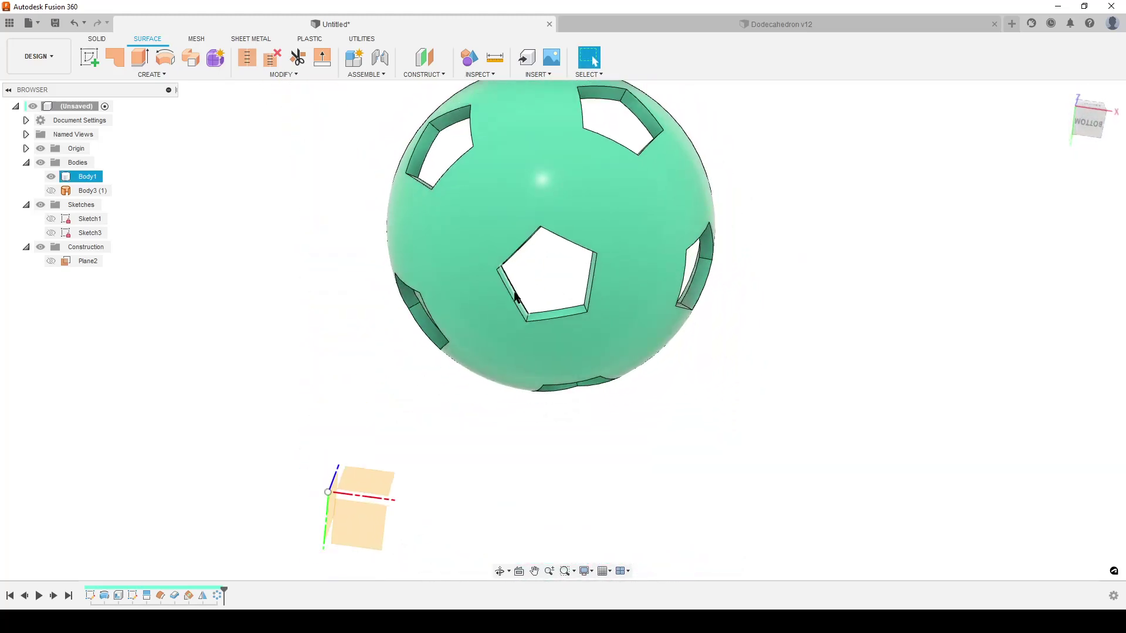
left_click(676, 423)
left_click(623, 319)
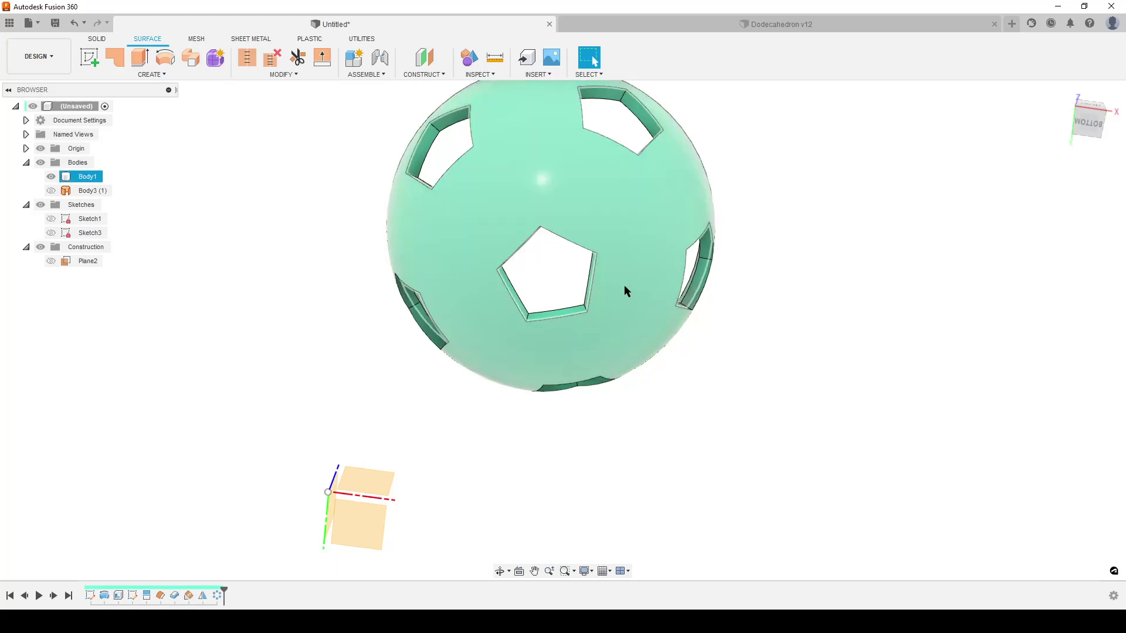
scroll(700, 301, "down", 2)
middle_click_drag(700, 300, 669, 402, "shift")
left_click(668, 402)
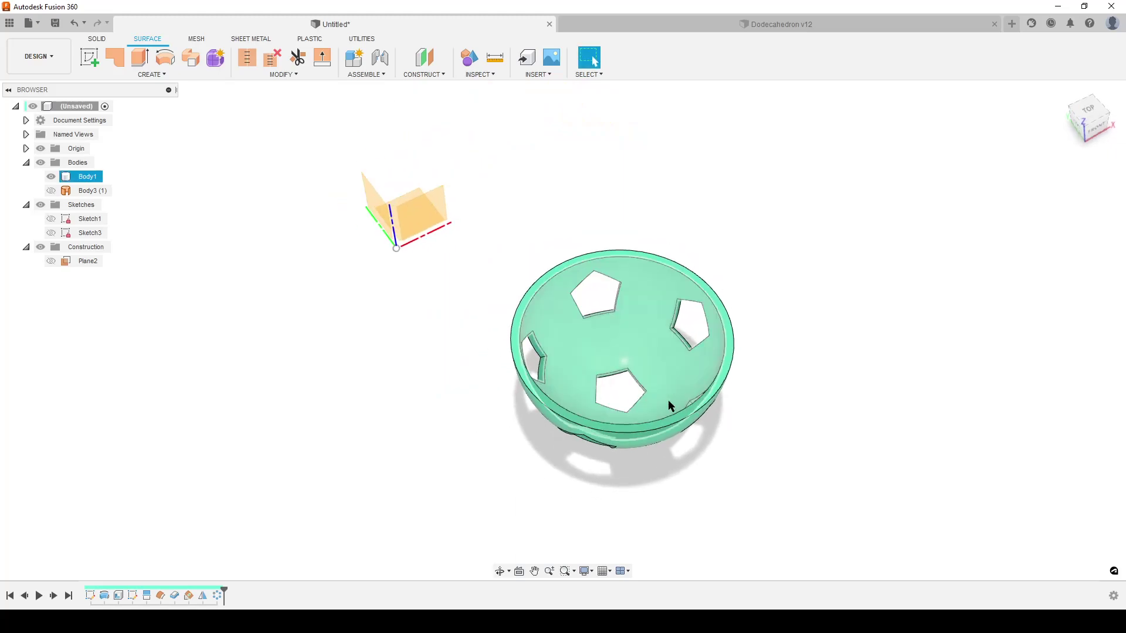
scroll(668, 405, "up", 3)
scroll(644, 411, "down", 3)
middle_click_drag(812, 434, 823, 375, "shift")
Compare the dodecahedron in the Dodecahedron v12 document with the half-sphere shell in the untitled document.
left_click(684, 23)
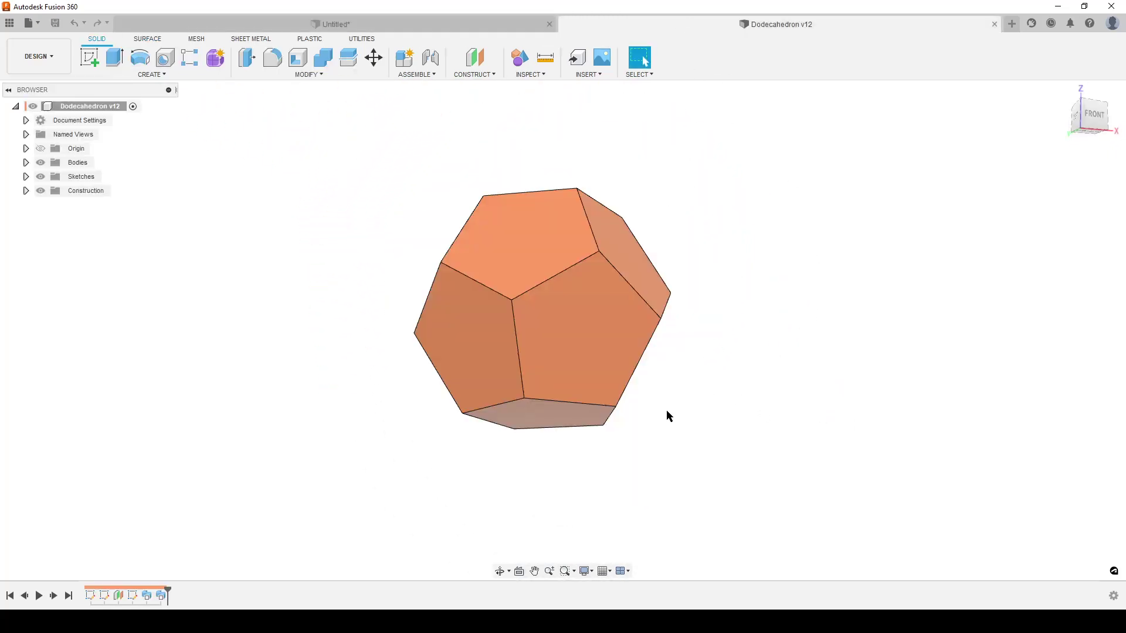
middle_click_drag(748, 291, 711, 374, "shift")
key("Escape")
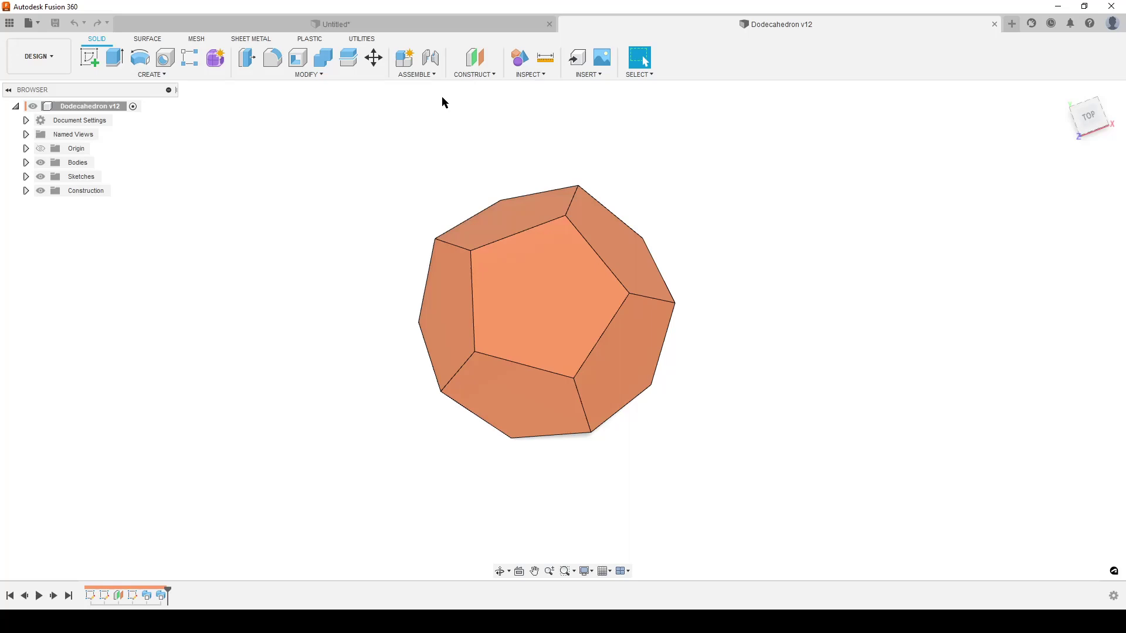
left_click(418, 21)
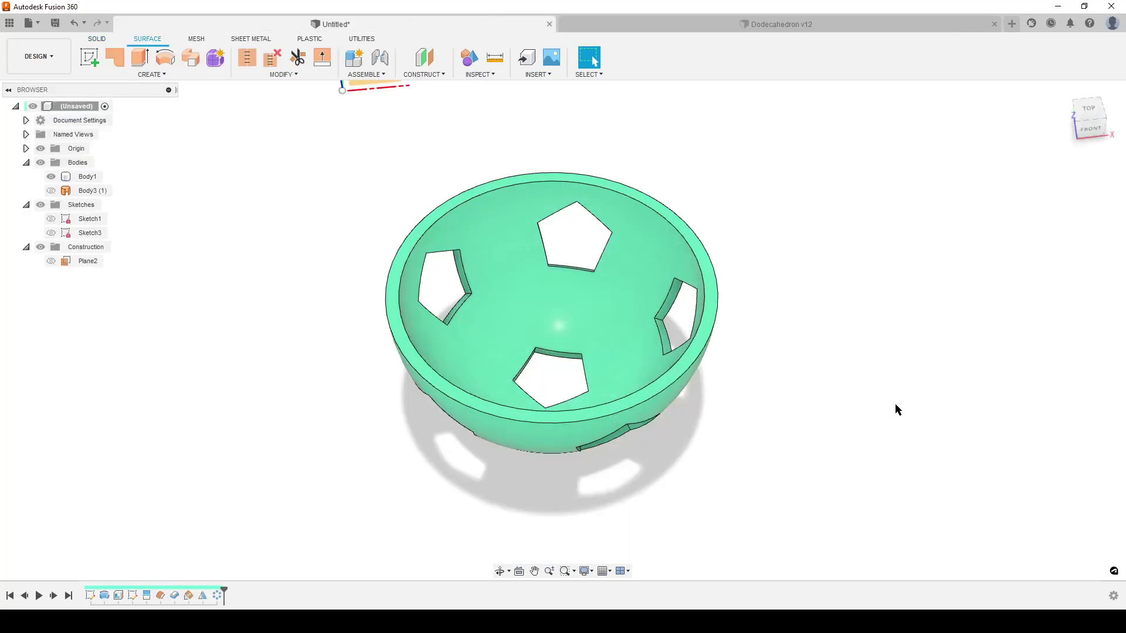
left_click(724, 22)
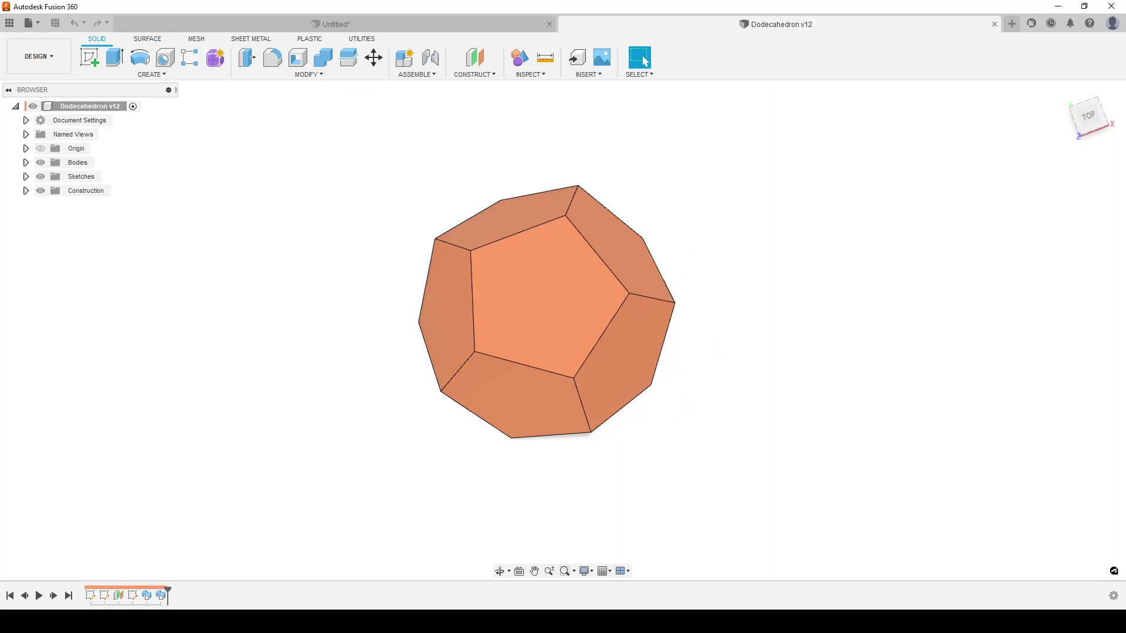
left_click(382, 17)
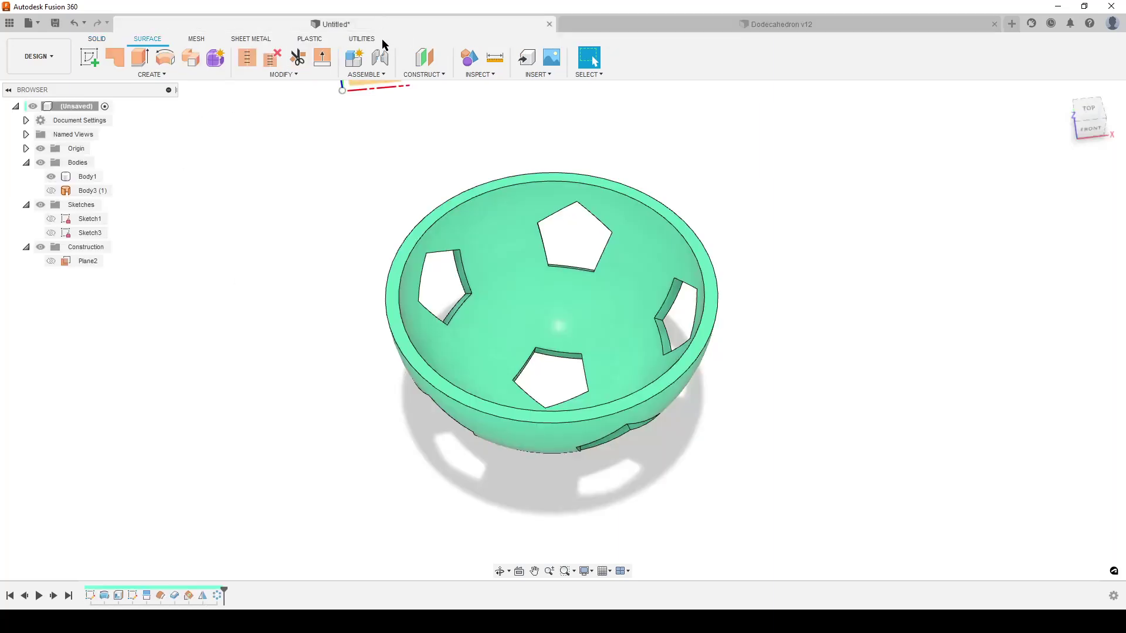
scroll(773, 422, "down", 3)
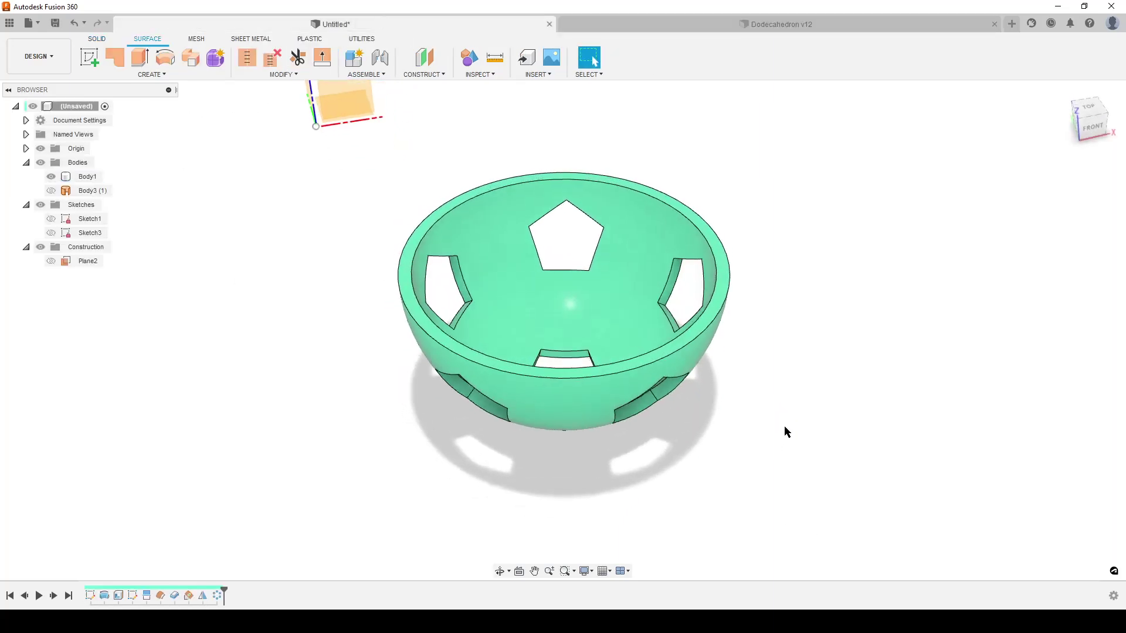
Delete all timeline features after the shell feature, removing the pentagonal openings and their sketch and plane.
middle_click_drag(788, 450, 712, 480, "shift")
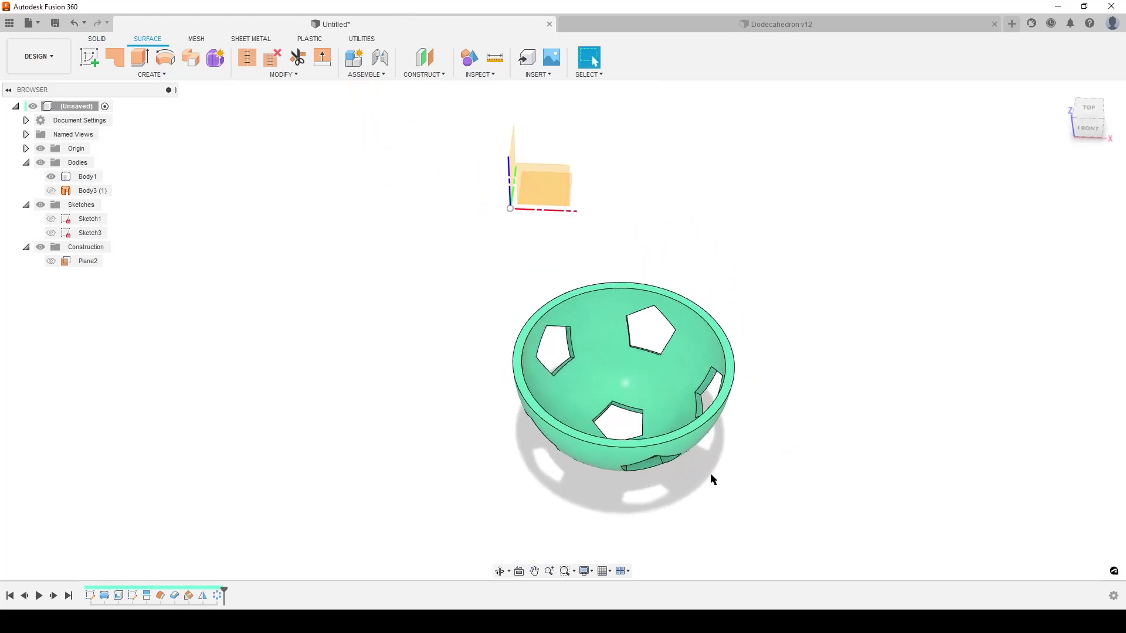
left_click_drag(221, 606, 128, 601)
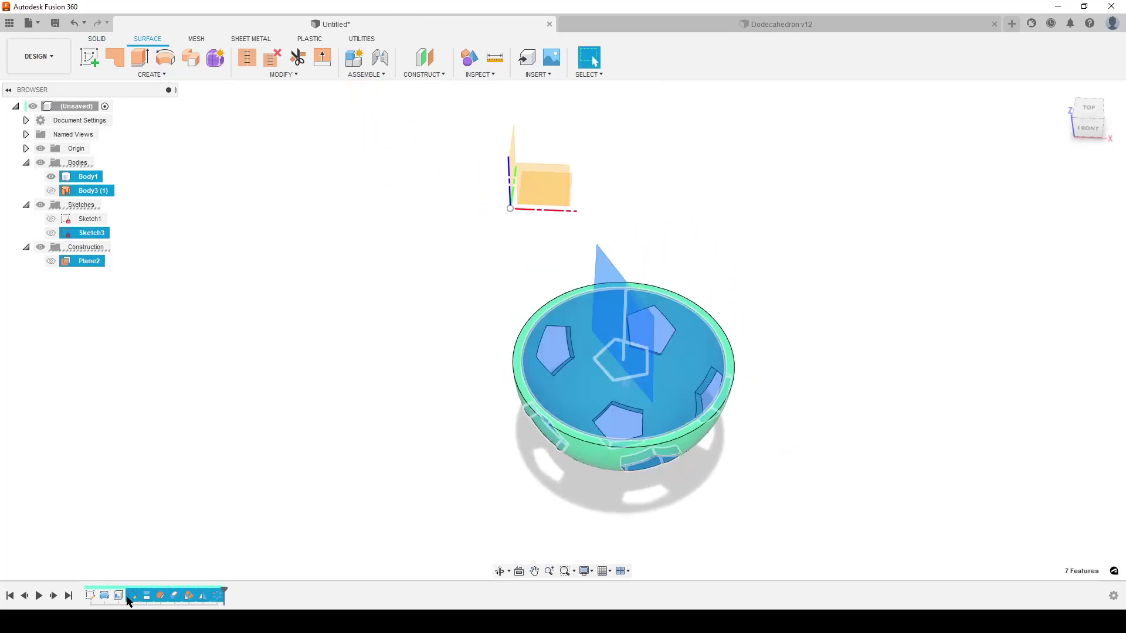
key("Delete")
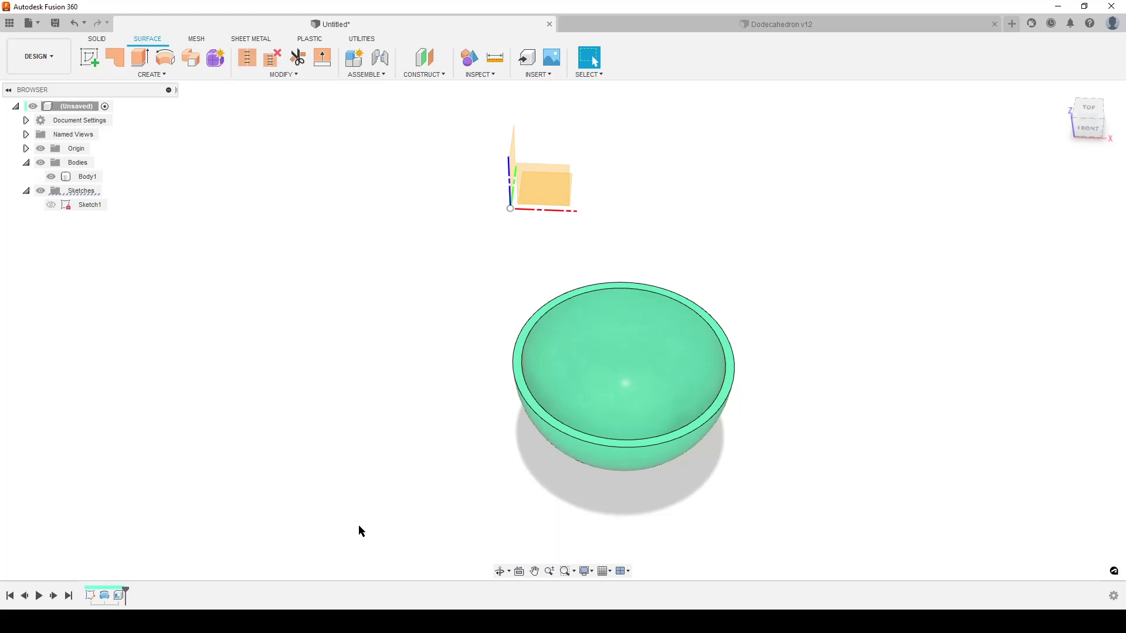
Inspect the plain half-sphere shell from above and from the front.
middle_click_drag(818, 334, 696, 276, "shift")
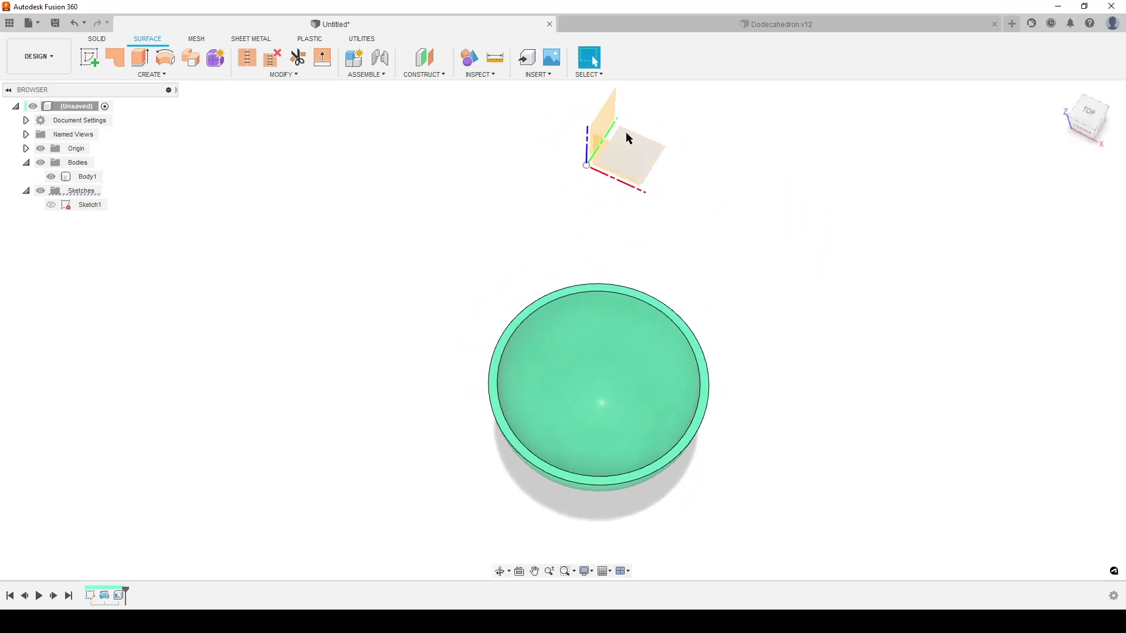
middle_click_drag(762, 384, 619, 404)
scroll(669, 358, "down", 2)
scroll(622, 408, "up", 3)
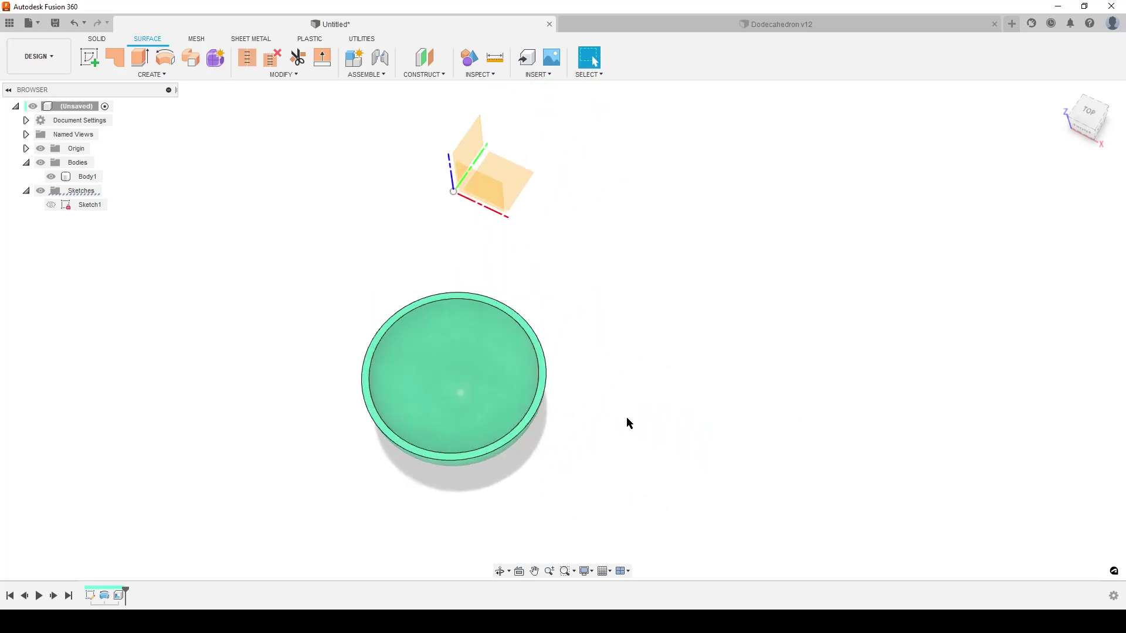
middle_click_drag(693, 461, 719, 450, "shift")
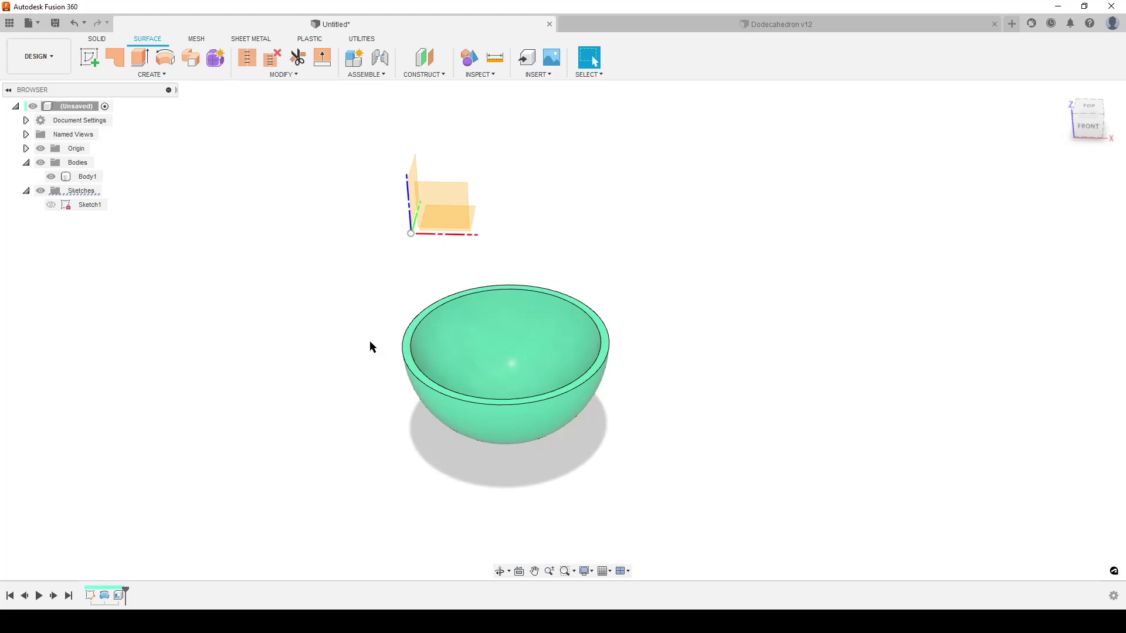
left_click(506, 352)
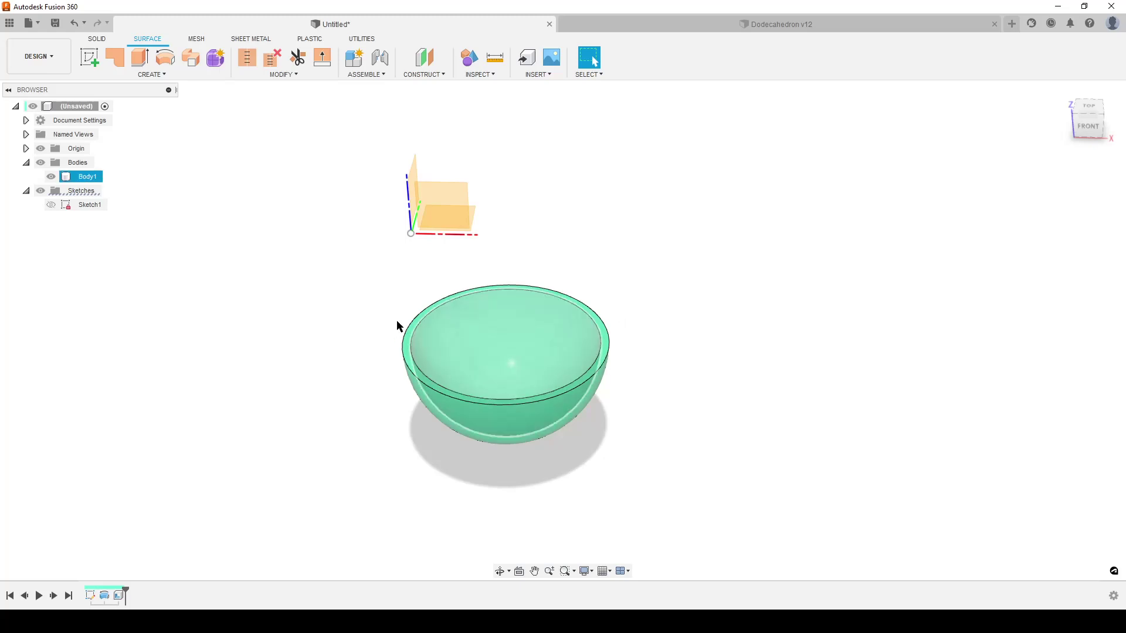
left_click(715, 393)
middle_click_drag(716, 394, 914, 252, "shift")
left_click(1084, 127)
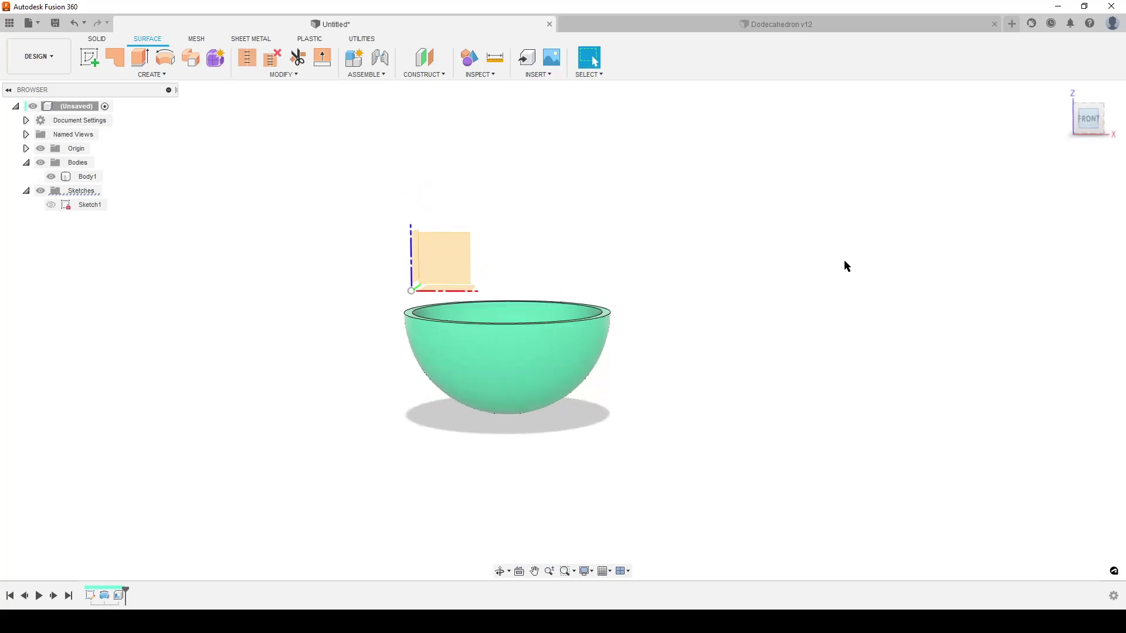
Start a new sketch on the flat rim face of the half-sphere shell.
key("F4")
mouse_move(762, 292)
left_mouse_down()
mouse_move(734, 341)
mouse_move(746, 332)
left_mouse_up()
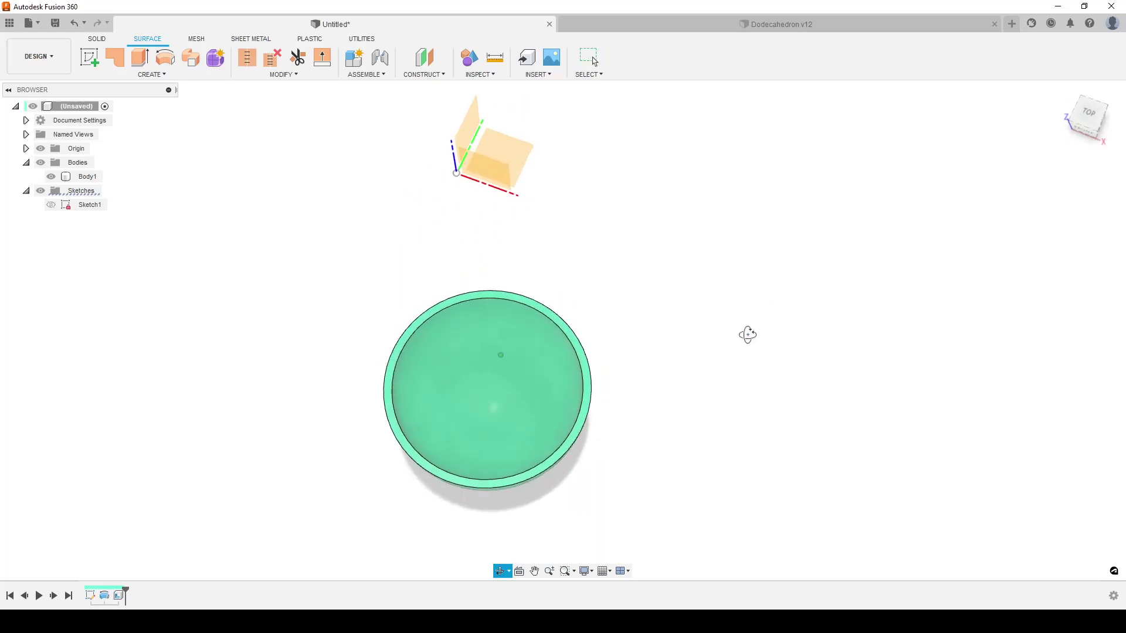
key("Escape")
left_click(82, 59)
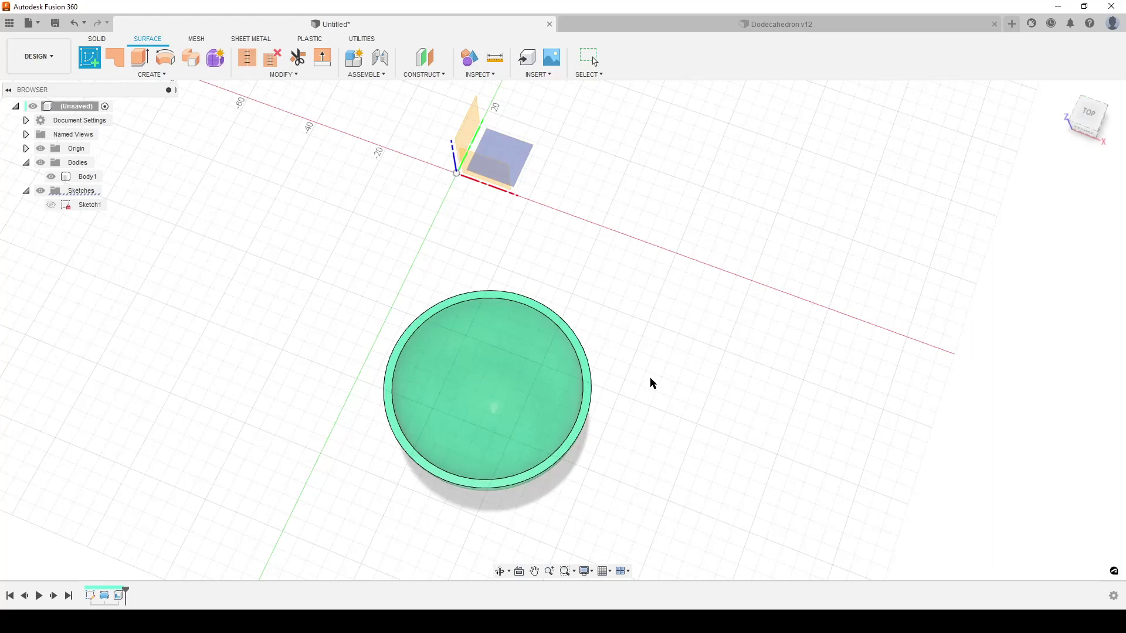
left_click(583, 356)
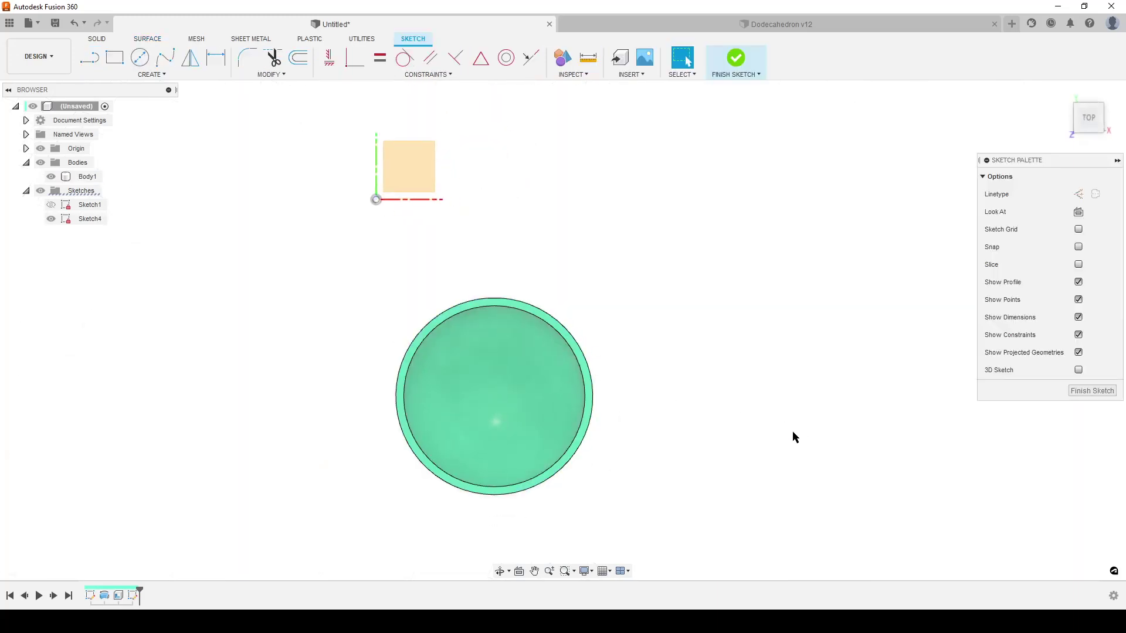
Project the shell's inner rim edge into the sketch with the projection link kept on.
key("p")
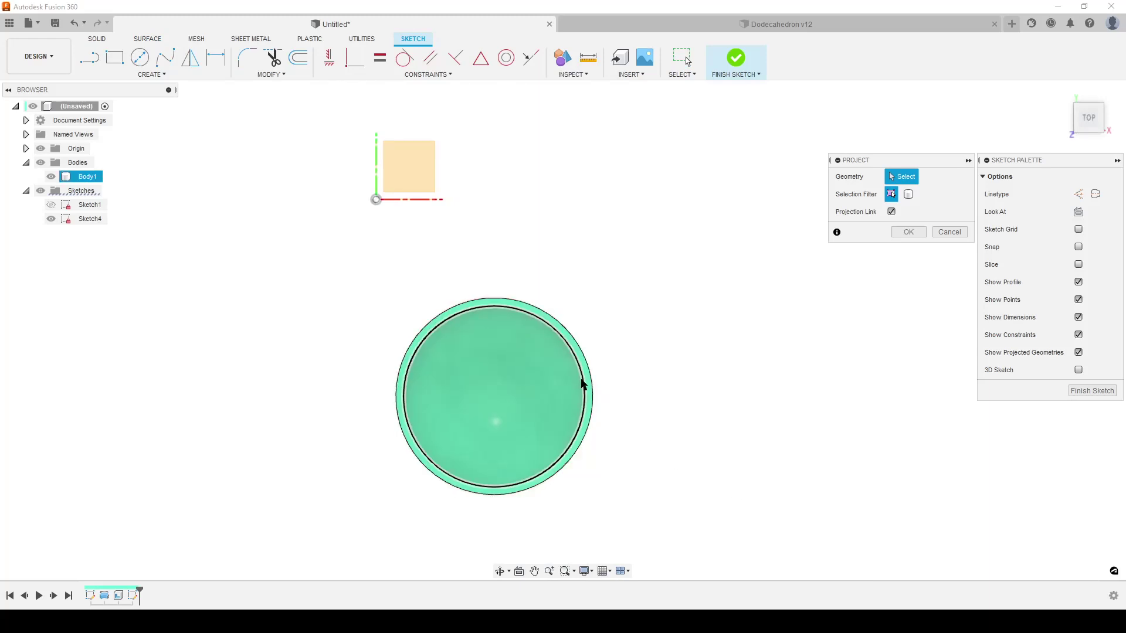
left_click(583, 384)
left_click(901, 233)
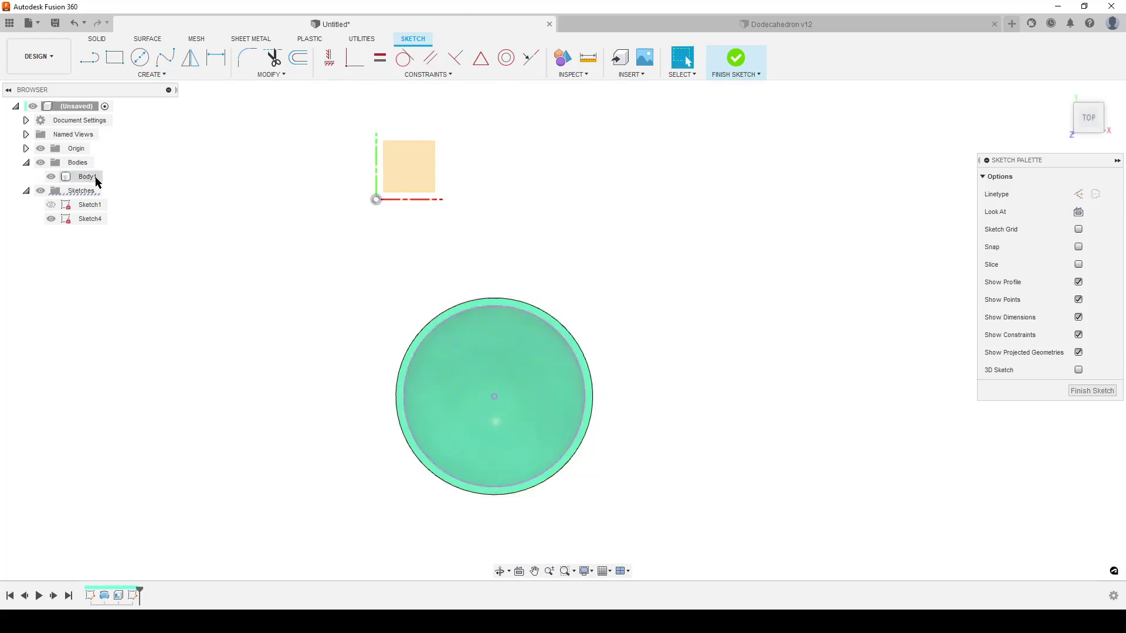
Hide Body1 and the origin, and convert the projected circle to construction geometry.
left_click(50, 178)
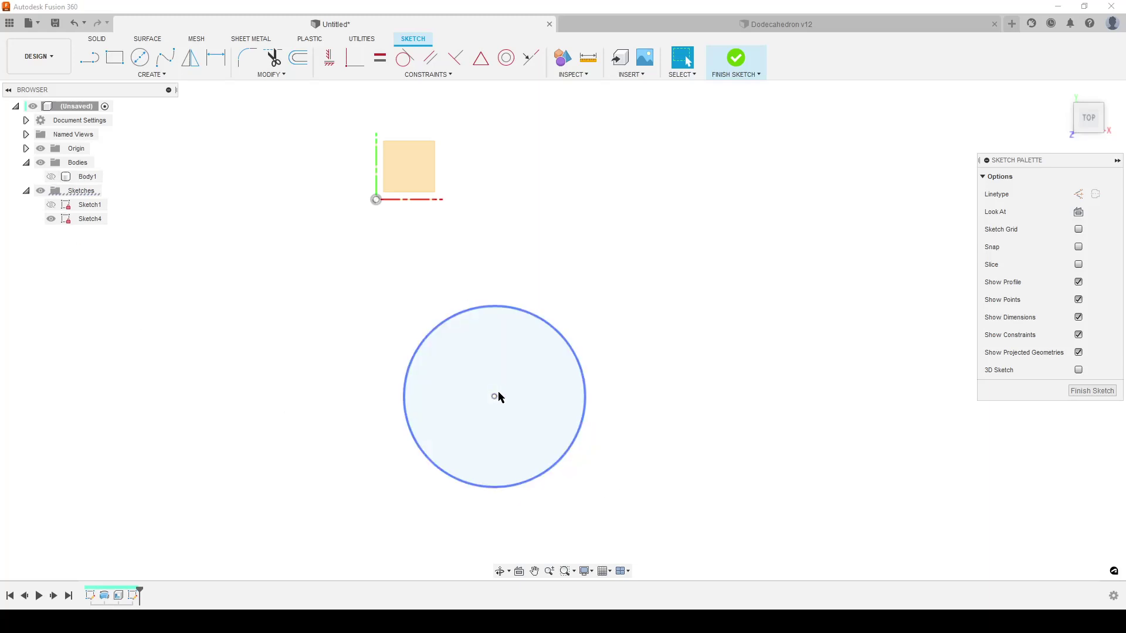
left_click(40, 148)
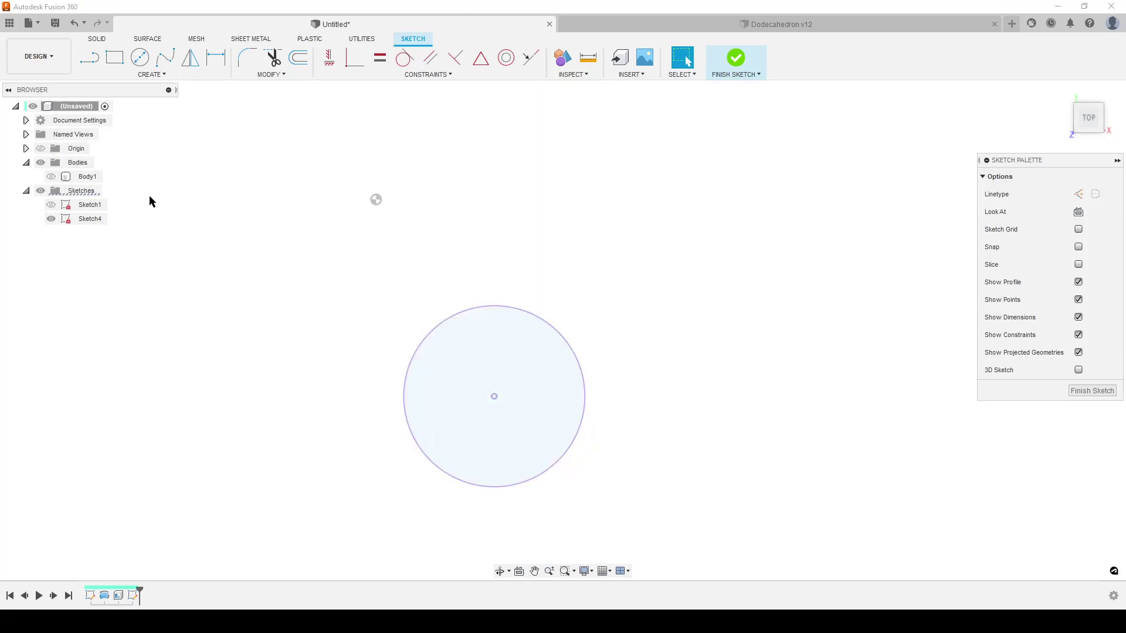
left_click(586, 420)
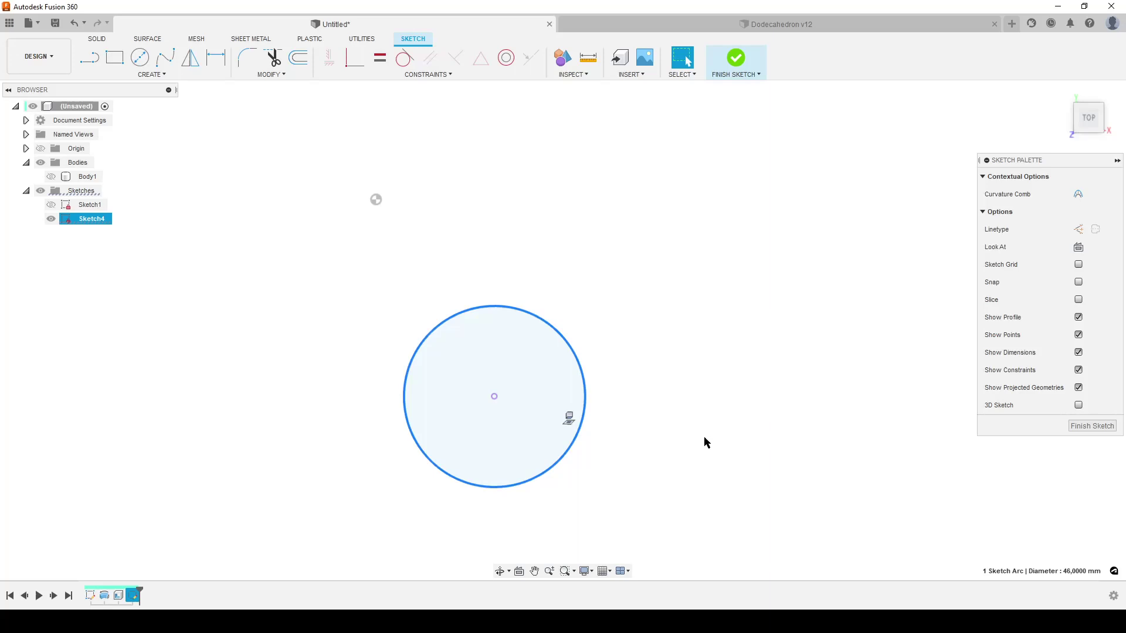
left_click(728, 442)
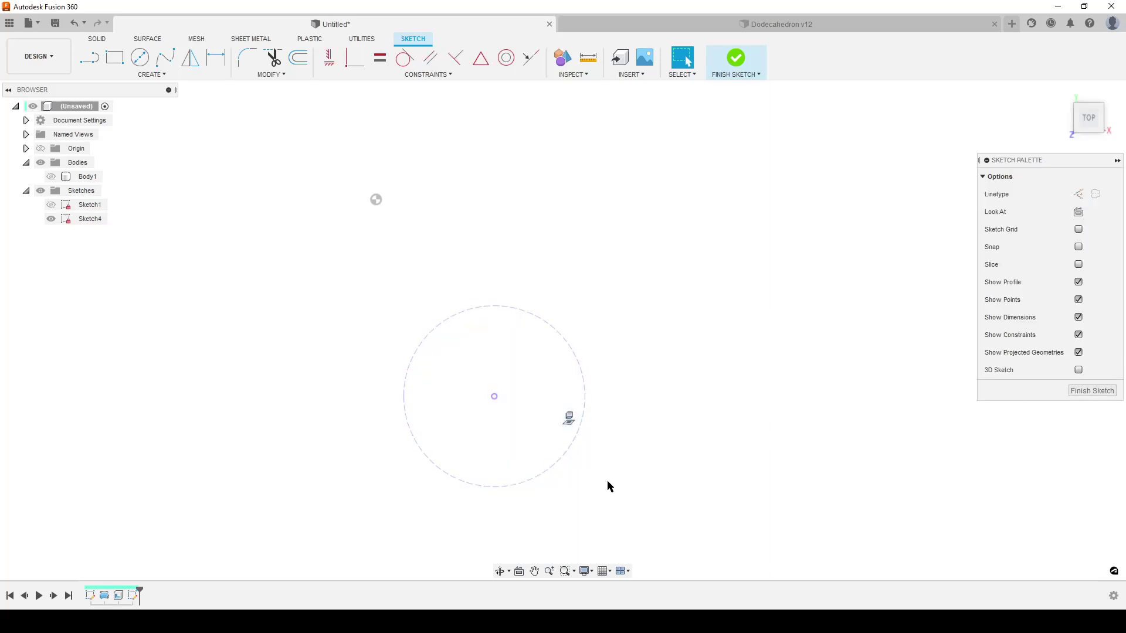
Draw a vertical line from the projected circle's centre up to its circumference.
scroll(608, 482, "up", 2)
middle_click_drag(607, 482, 635, 475)
key("l")
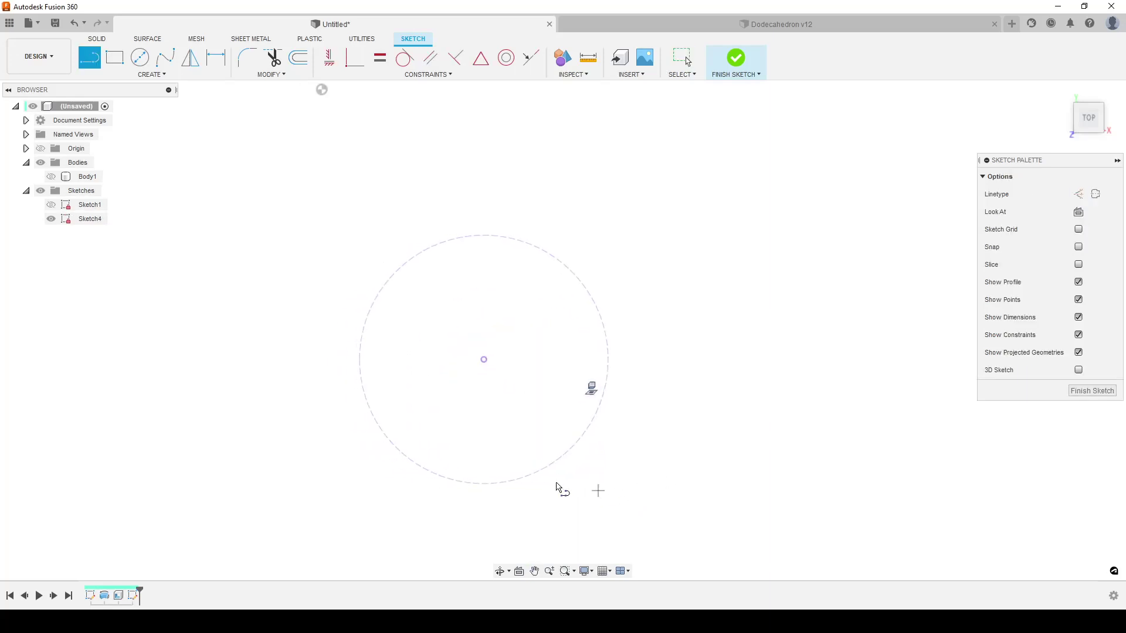
left_click(484, 360)
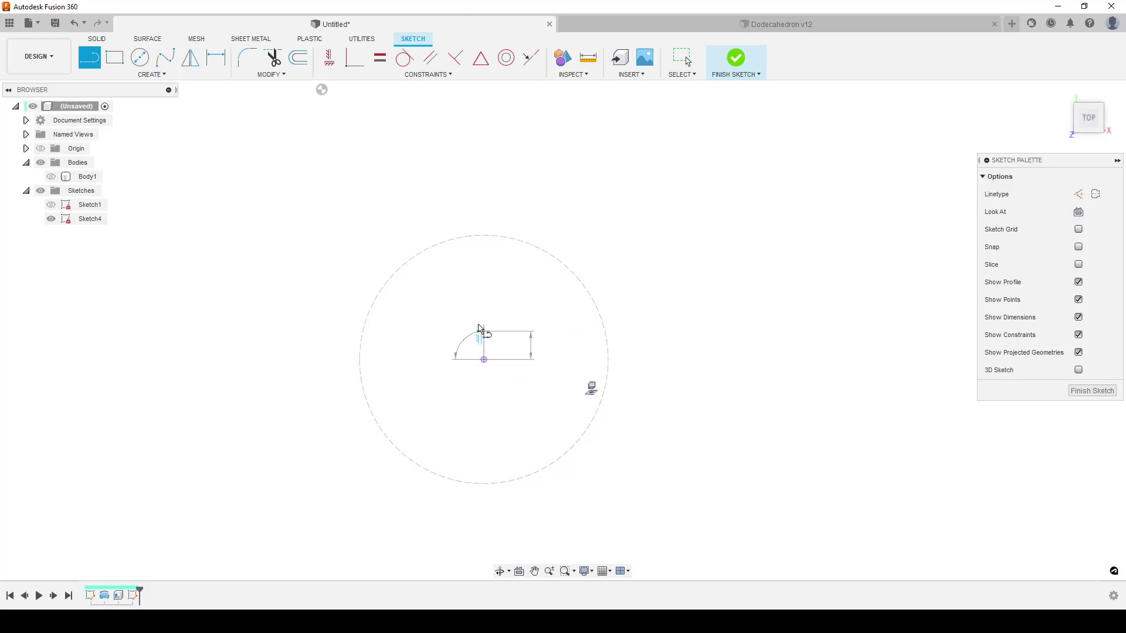
double_click(484, 235)
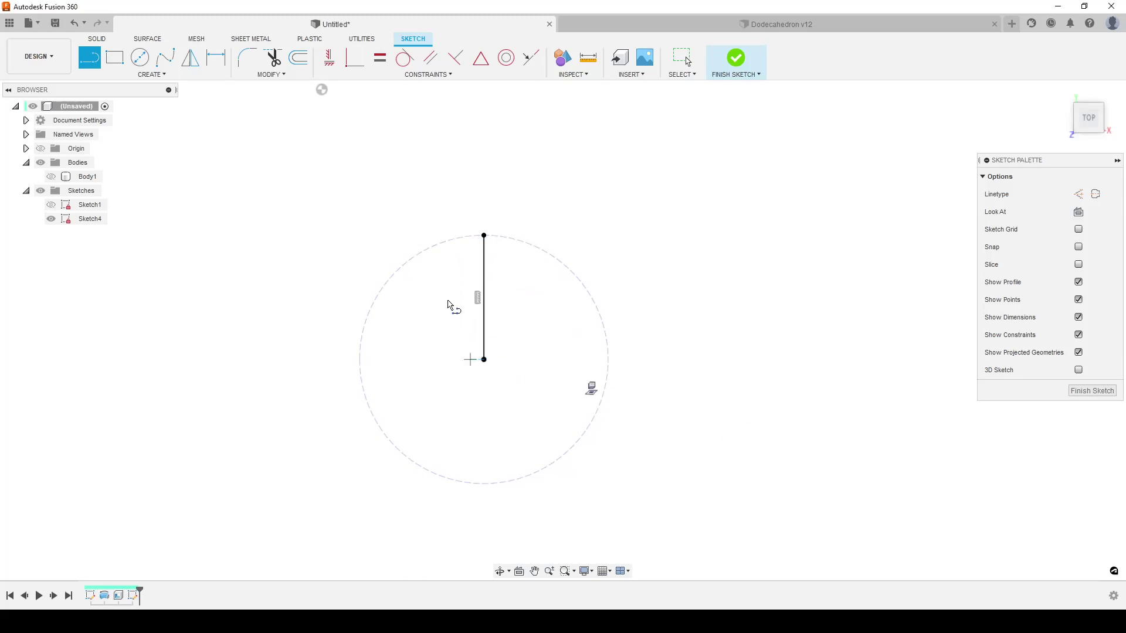
Draw a five-sided circumscribed polygon centred on the projected circle's centre, with an inner radius of about 11 mm.
left_click(156, 76)
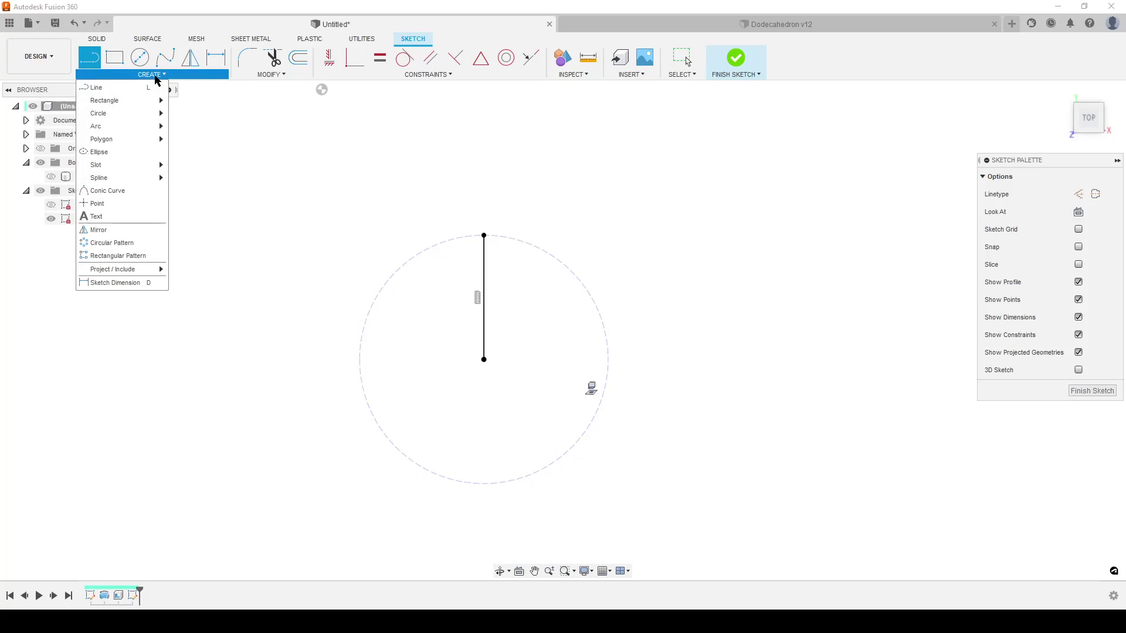
mouse_move(154, 139)
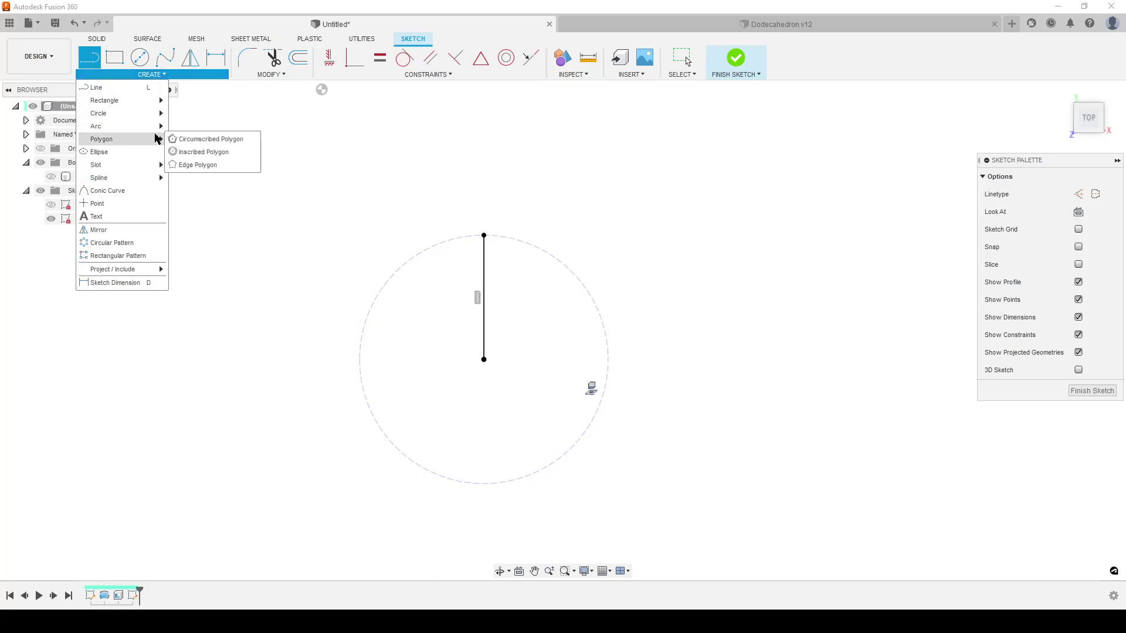
left_click(202, 145)
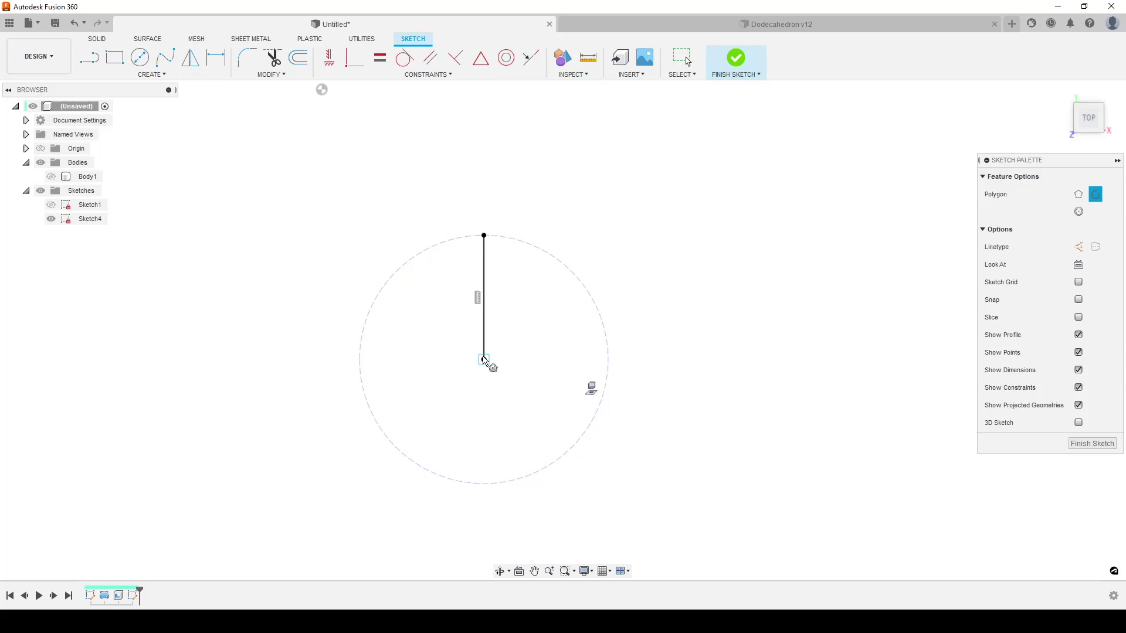
left_click(485, 360)
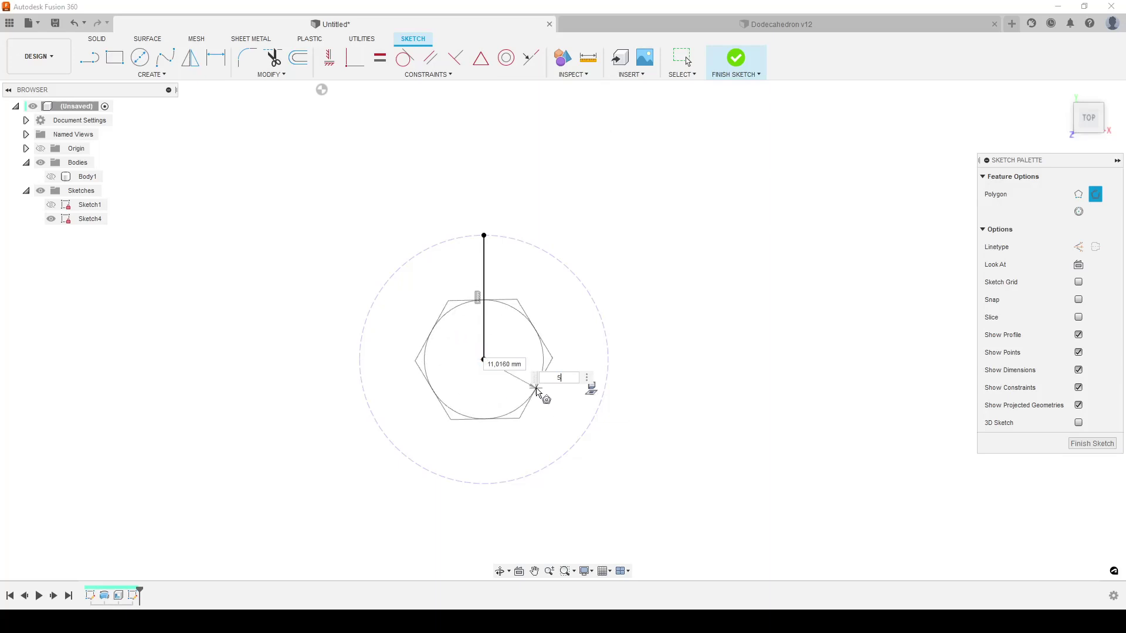
key("Return")
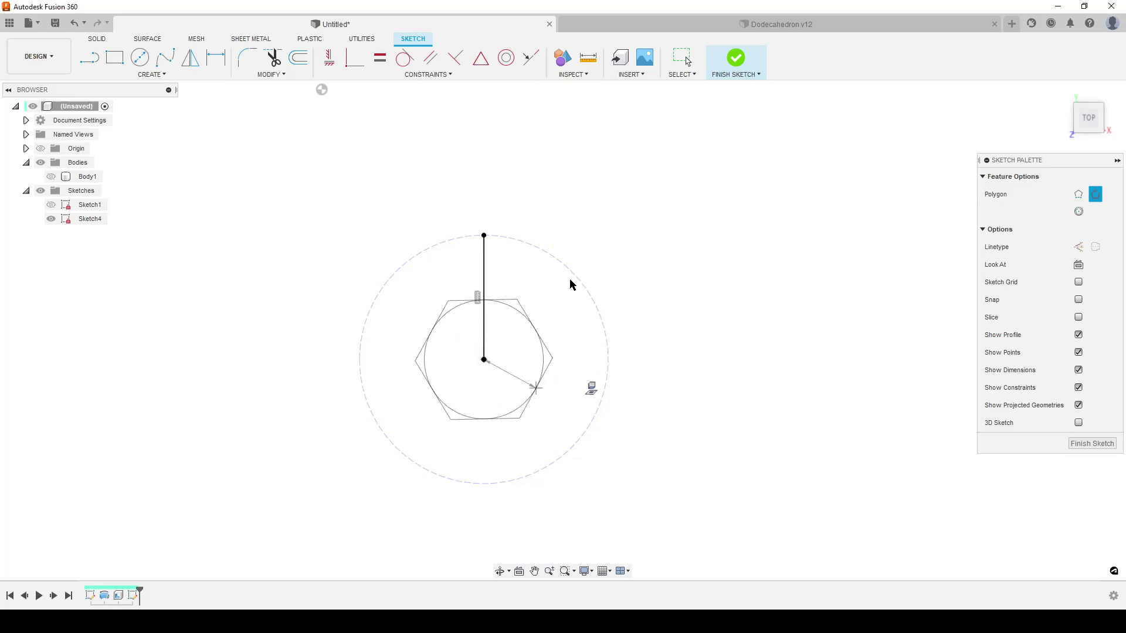
key("Return")
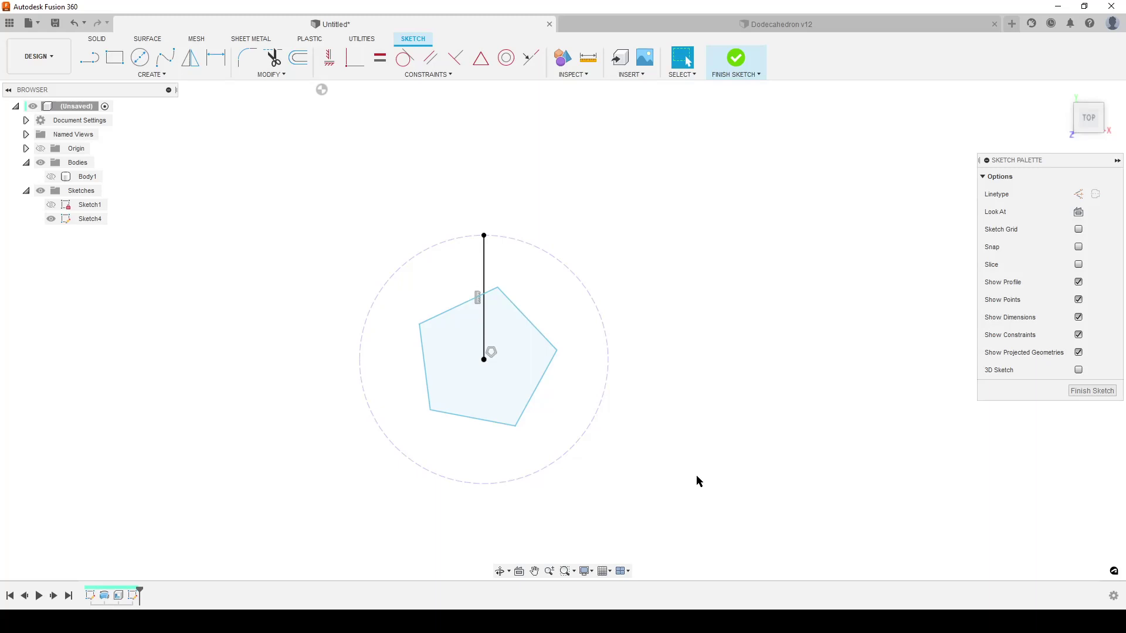
Constrain one side of the pentagon parallel to the vertical line.
left_click(429, 65)
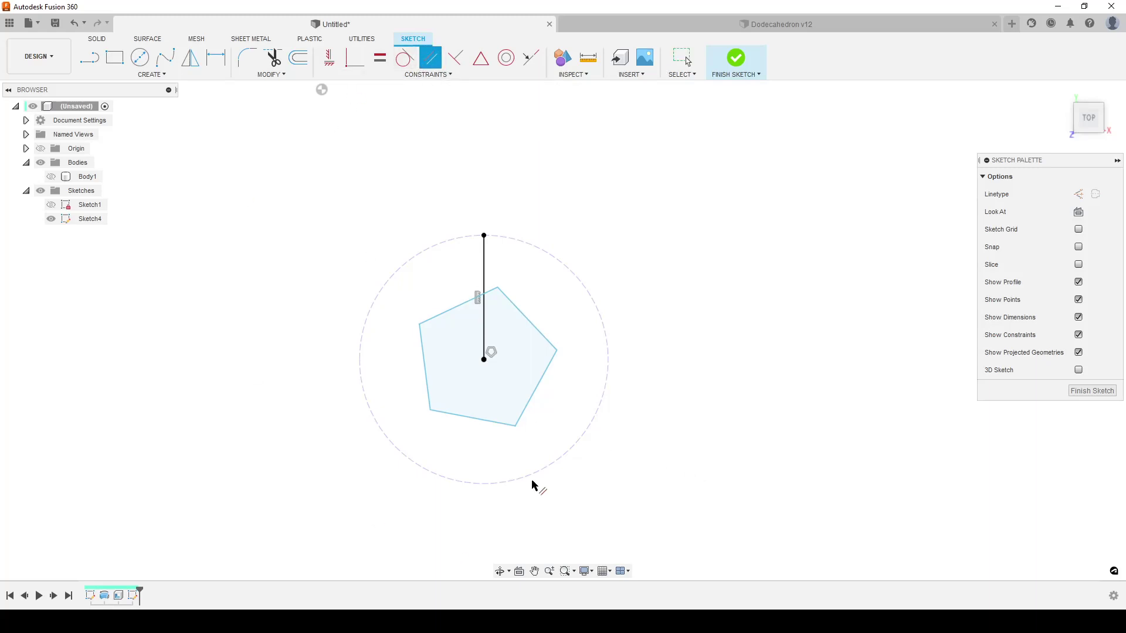
left_click(535, 391)
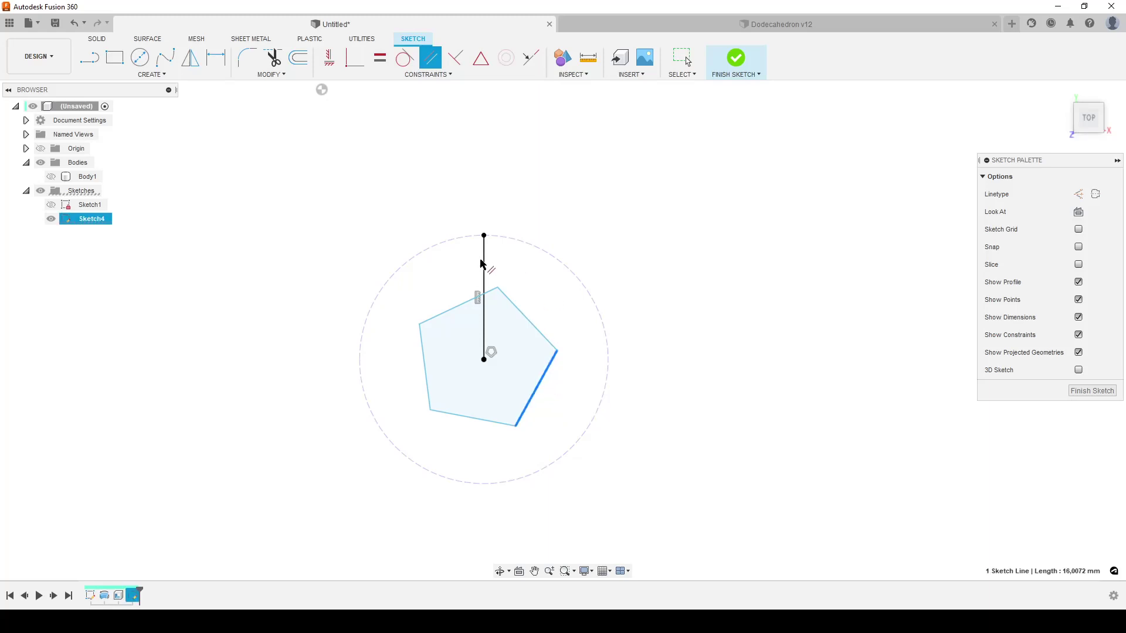
left_click(485, 268)
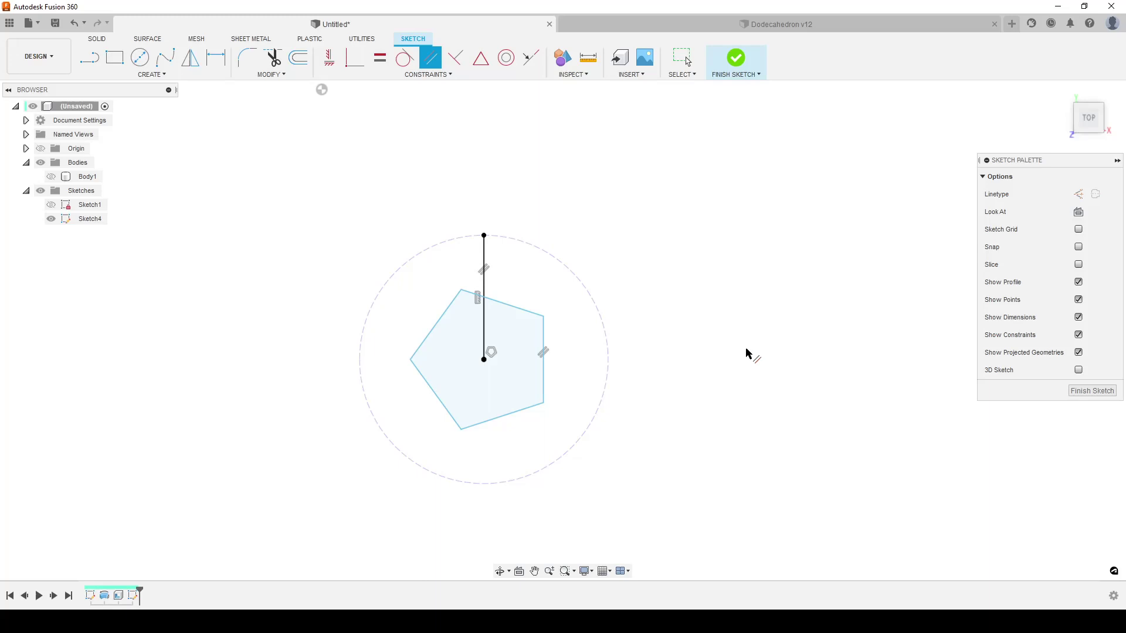
key("Escape")
Dimension the pentagon from its outer vertex to the opposite vertical side and set the distance to 12 mm.
key("d")
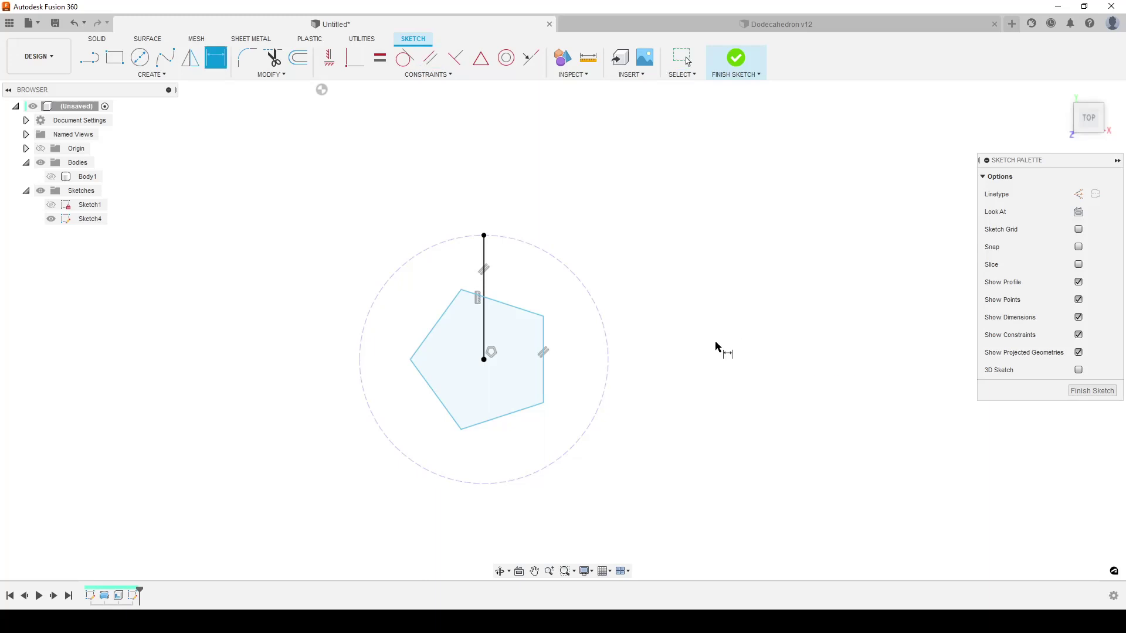
left_click(413, 369)
left_click(544, 371)
left_click(506, 472)
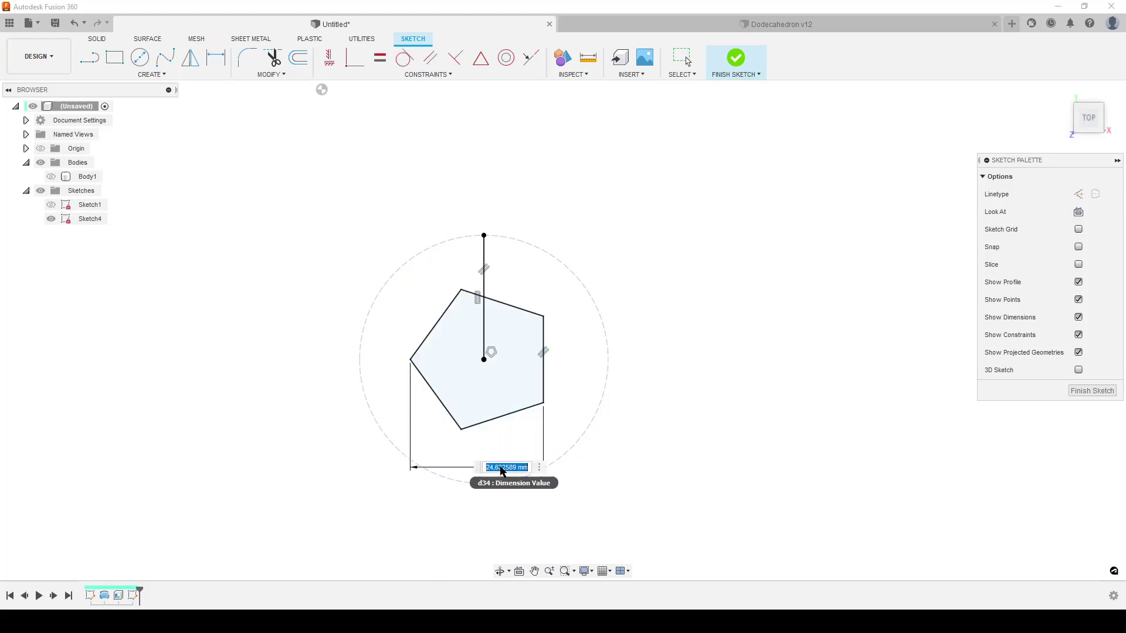
type("12")
key("Return")
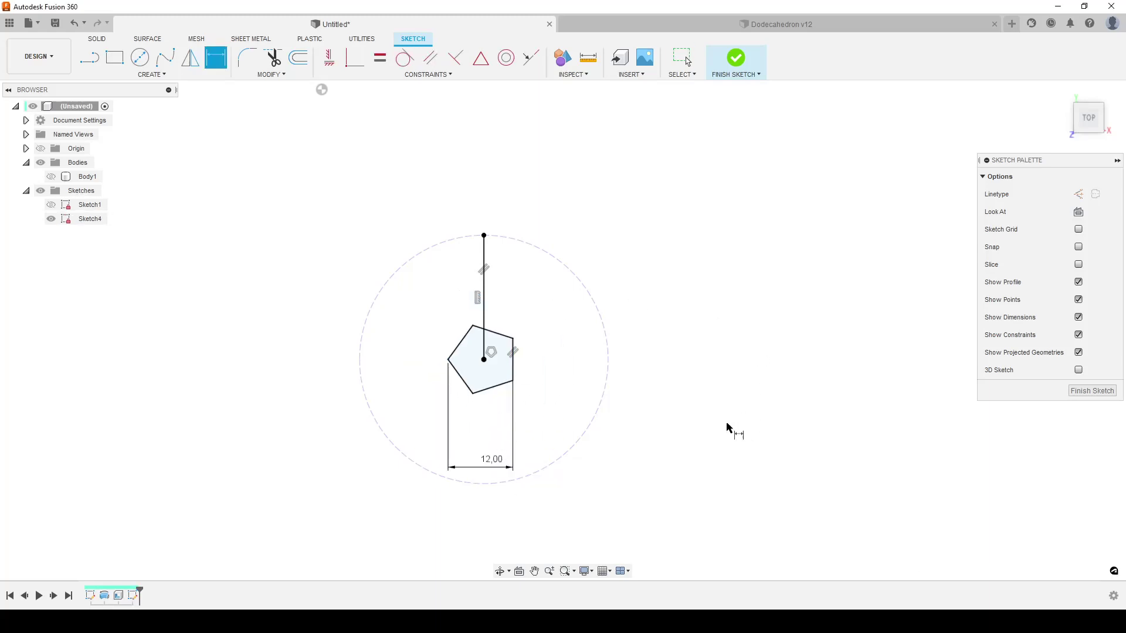
key("Escape")
Finish the pentagon sketch and show Body1 again.
middle_click_drag(728, 429, 713, 367, "shift")
key("d")
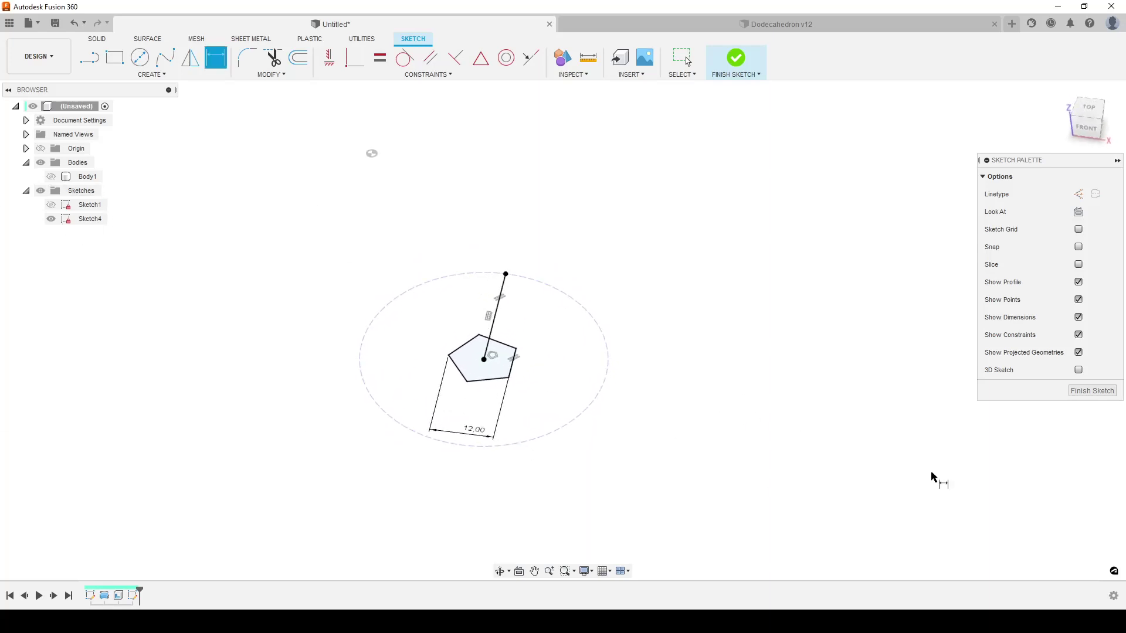
left_click(1088, 392)
left_click(52, 177)
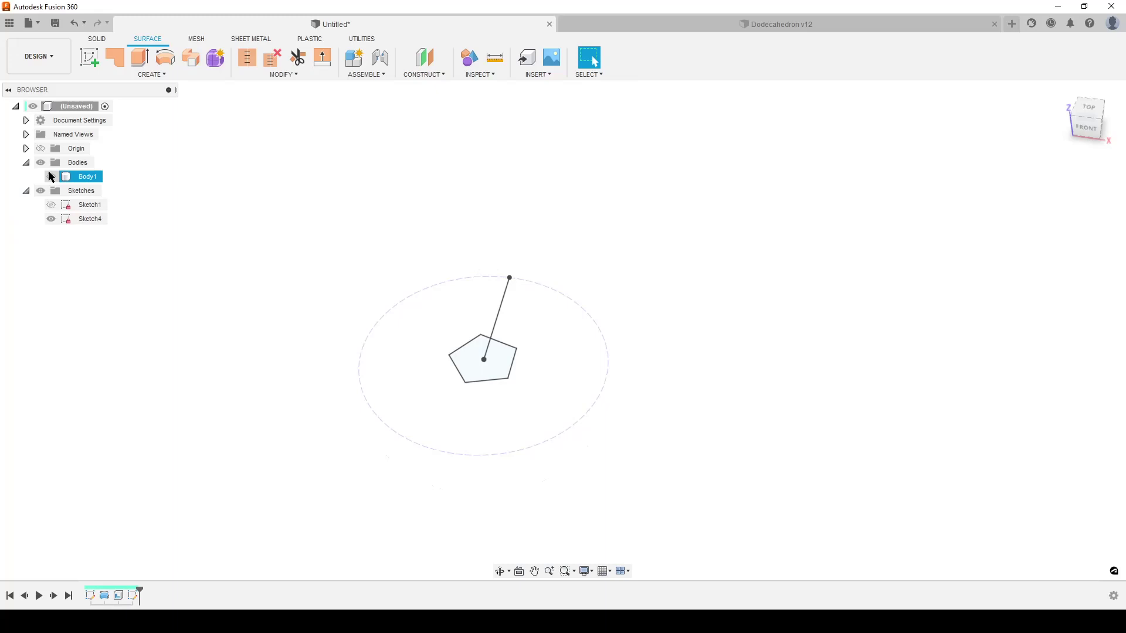
left_click(51, 177)
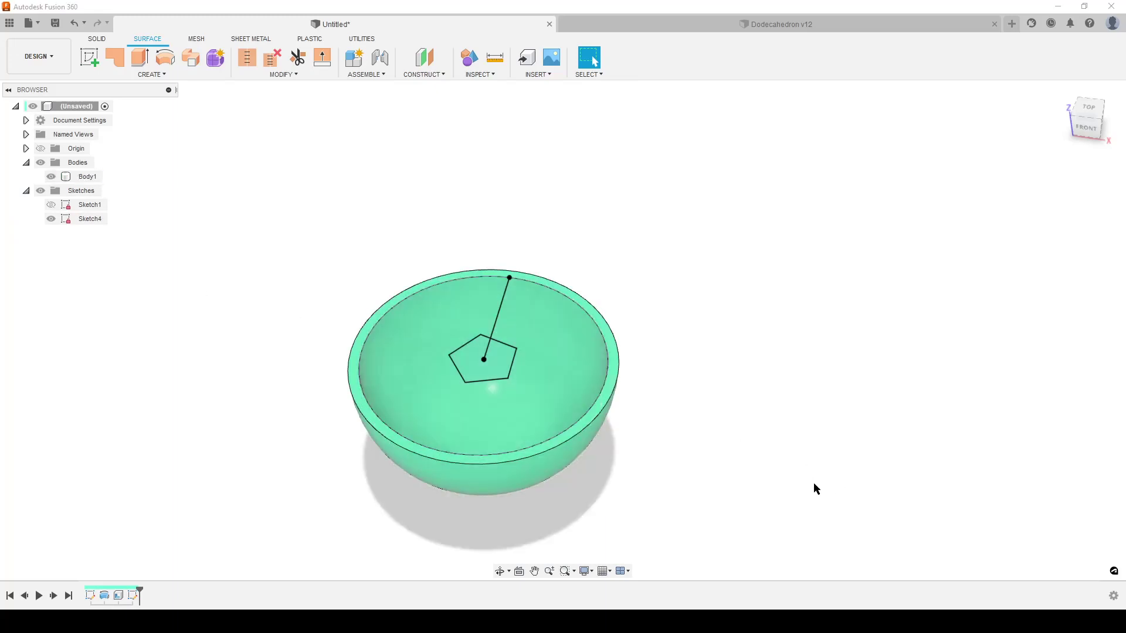
Extrude the pentagon profile -50 mm as a cut through the bottom of the half-sphere shell.
key("e")
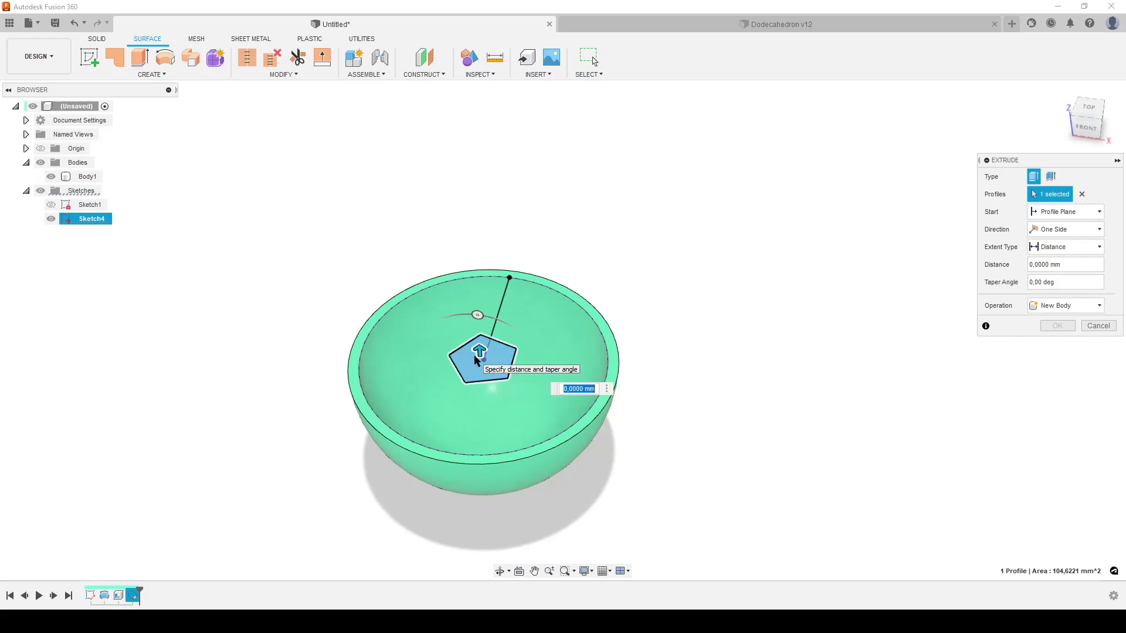
left_click_drag(479, 353, 491, 507)
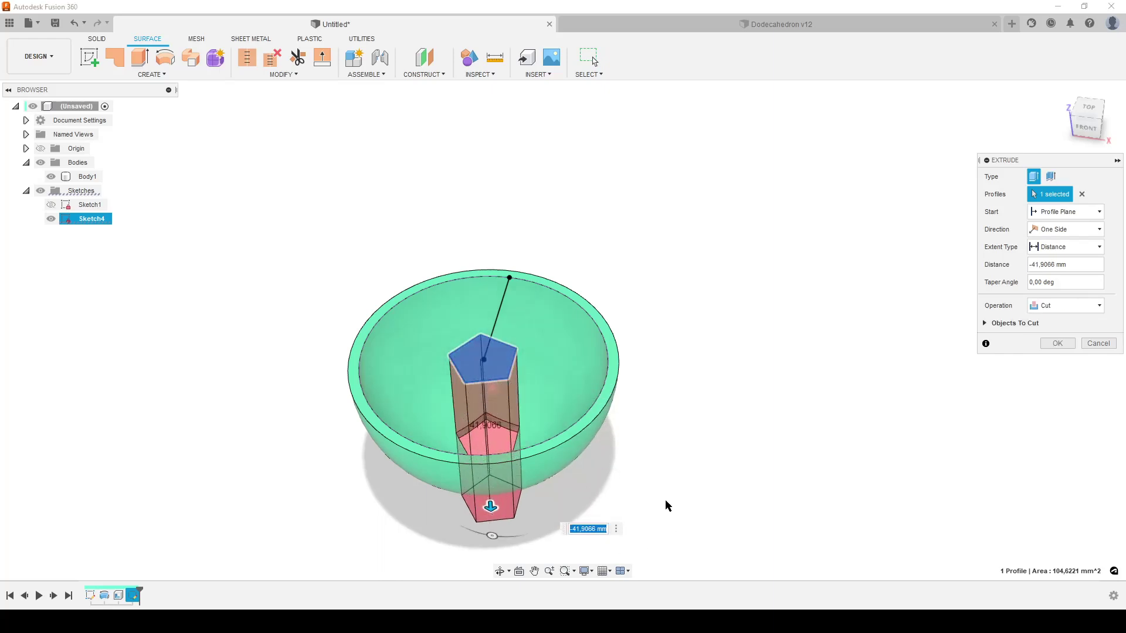
type("-50")
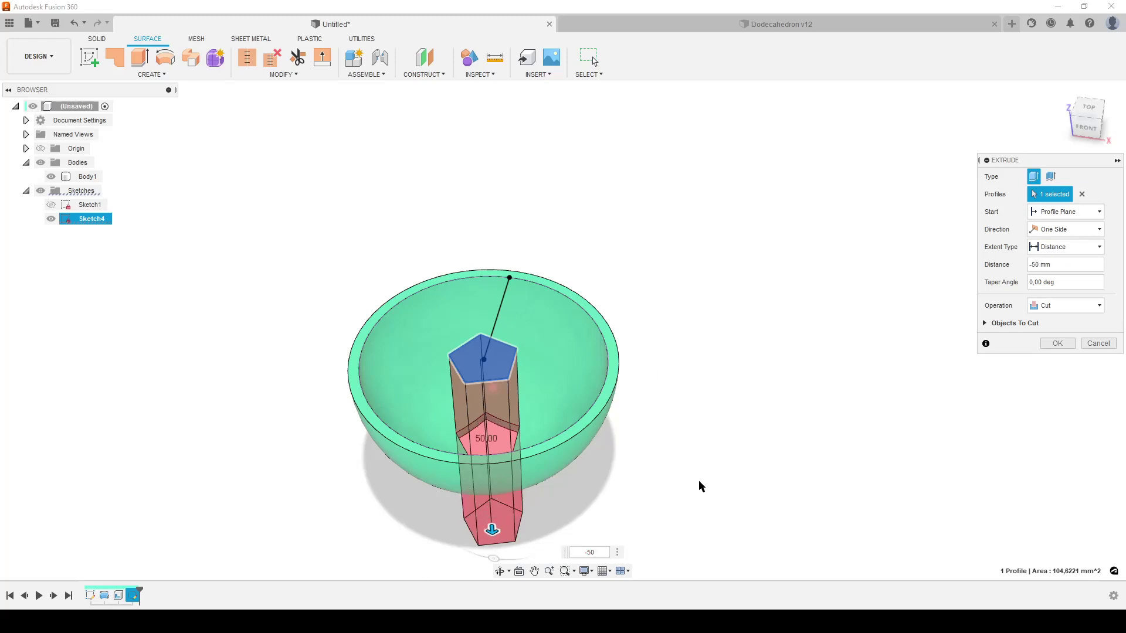
middle_click_drag(700, 487, 706, 336, "shift")
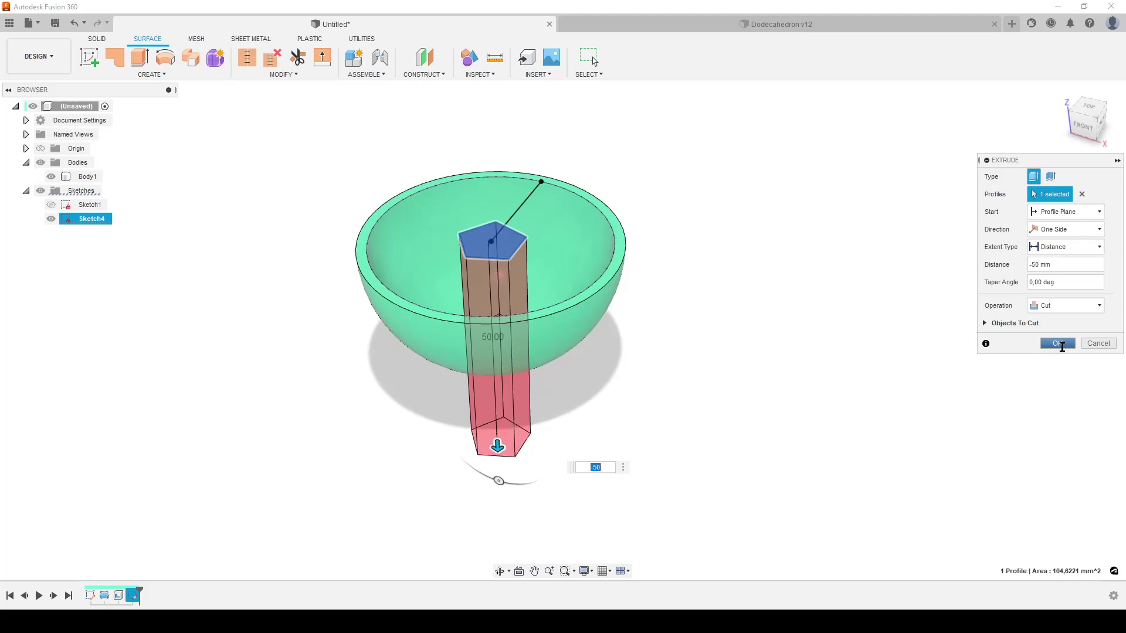
left_click(1058, 344)
middle_click_drag(594, 434, 667, 472, "shift")
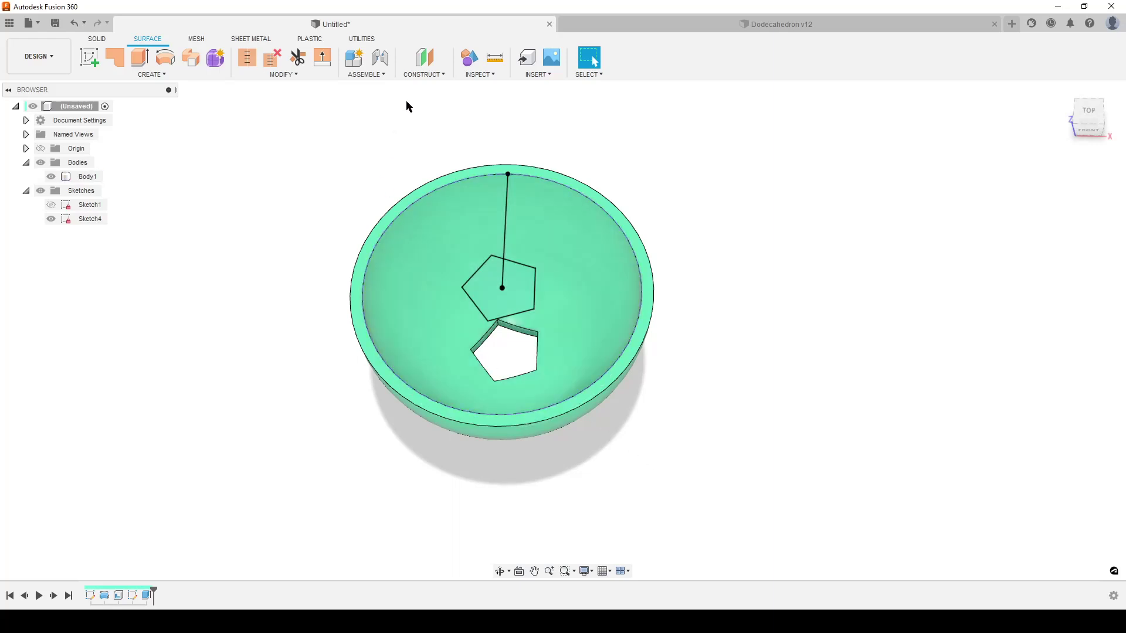
Create a construction plane at an angle of 60 degrees through the sketch line running from the centre to the rim.
left_click(424, 74)
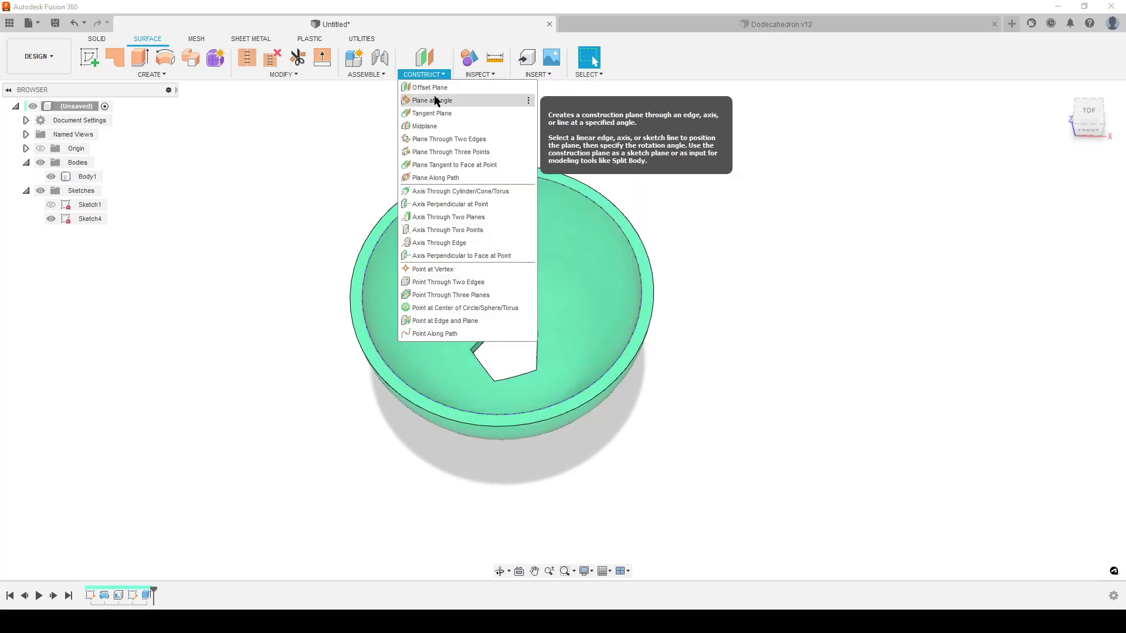
left_click(434, 100)
left_click(505, 191)
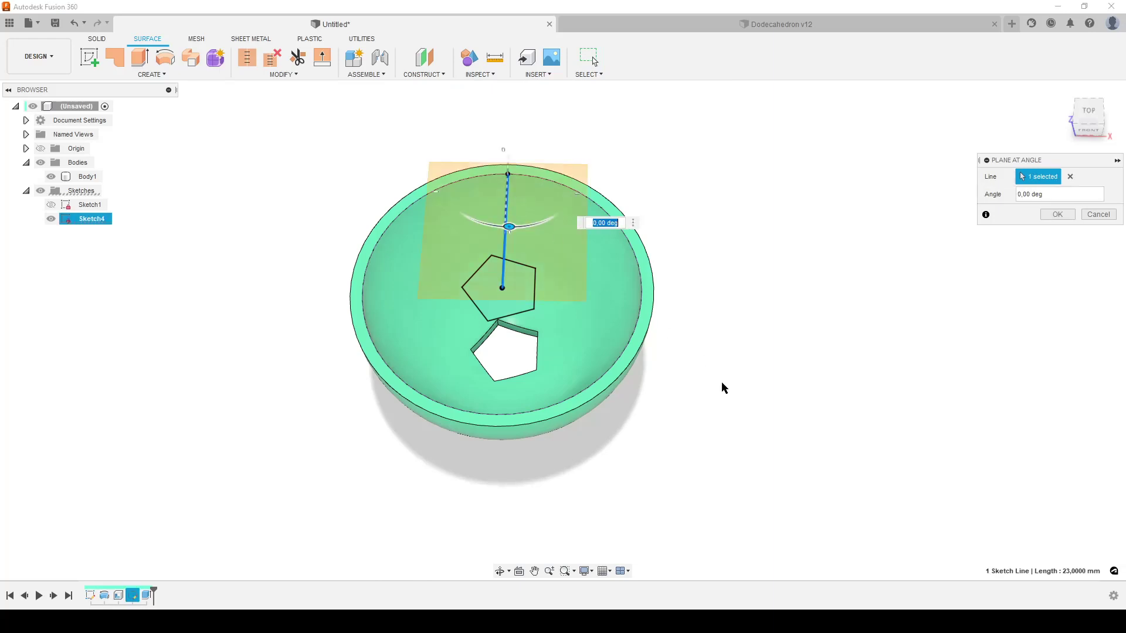
middle_click_drag(721, 385, 720, 411, "shift")
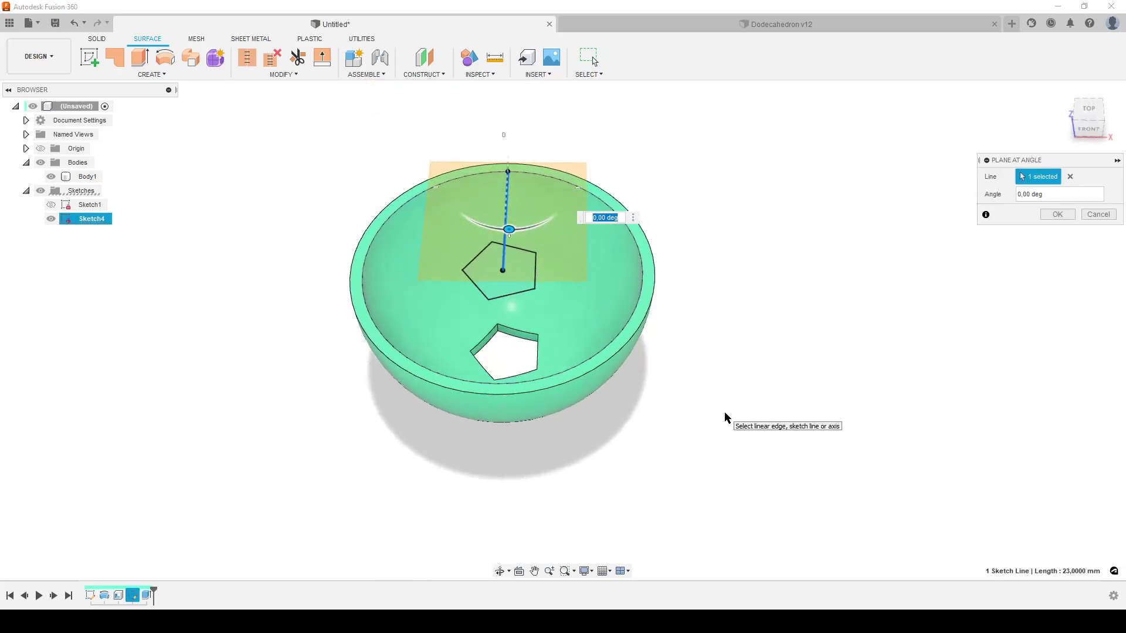
type("60")
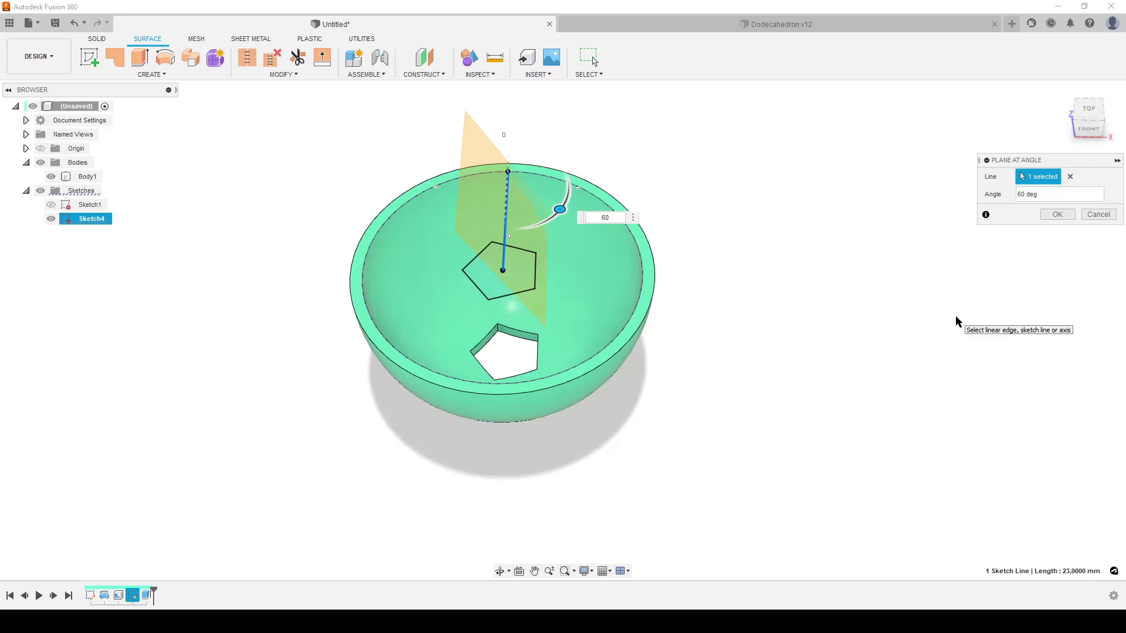
left_click(1058, 214)
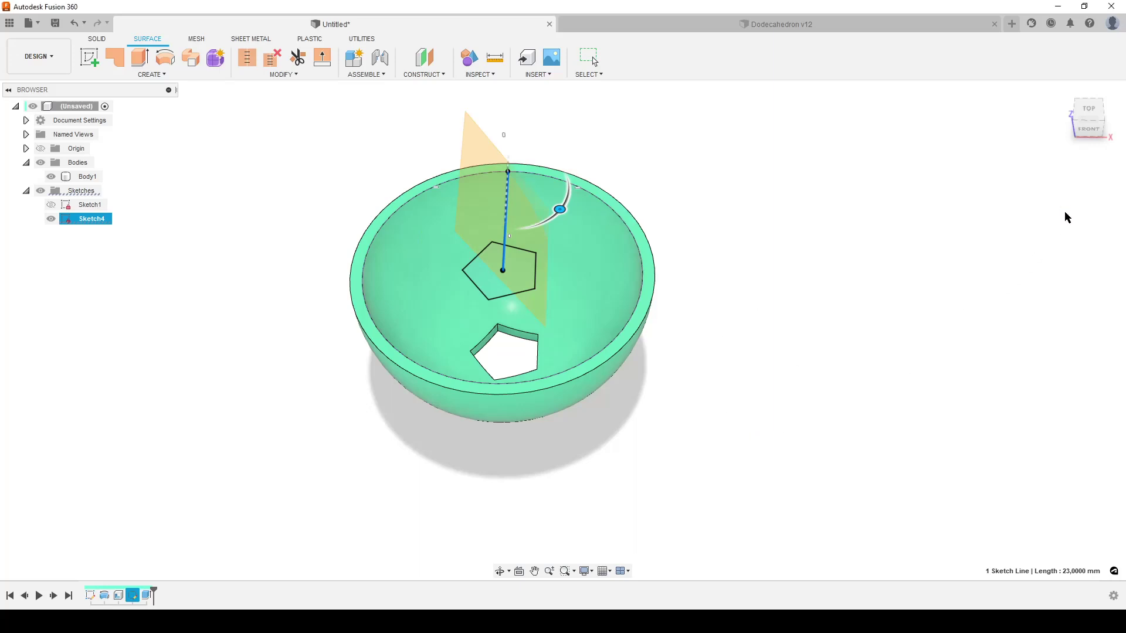
Mirror the pentagonal cut feature across the 60-degree construction plane with the Identical compute option.
key("s")
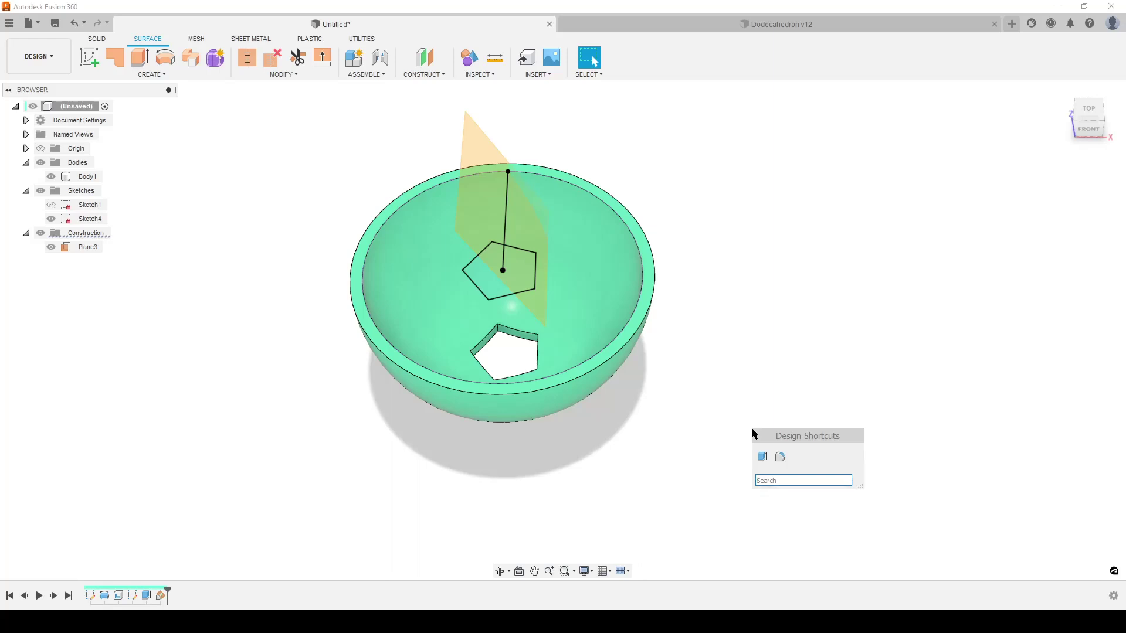
type("mirr")
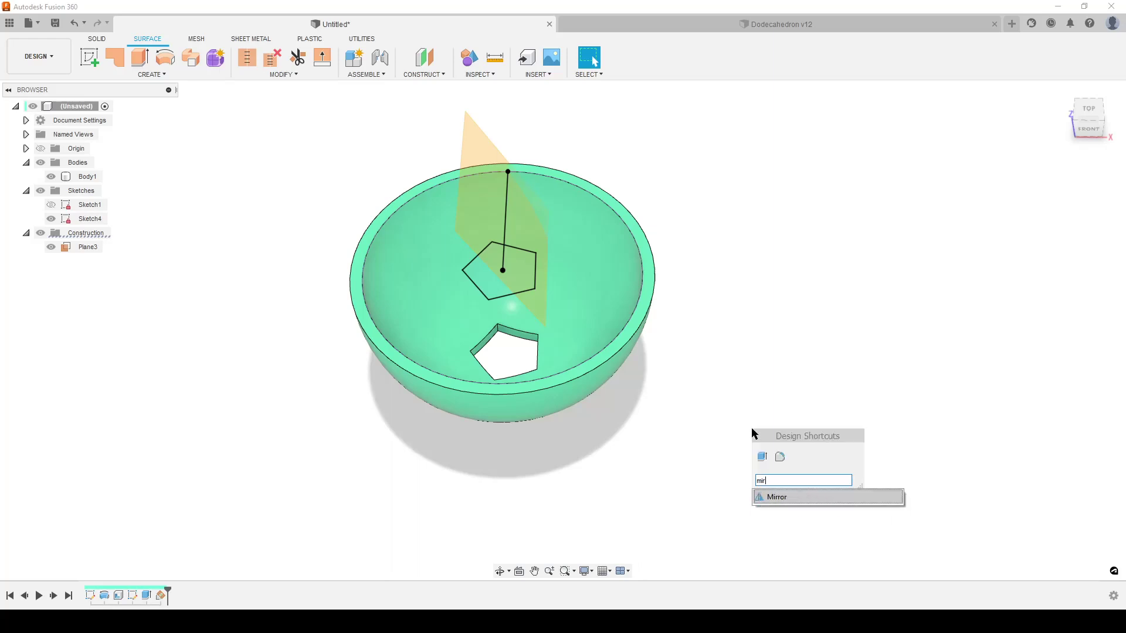
left_click(785, 497)
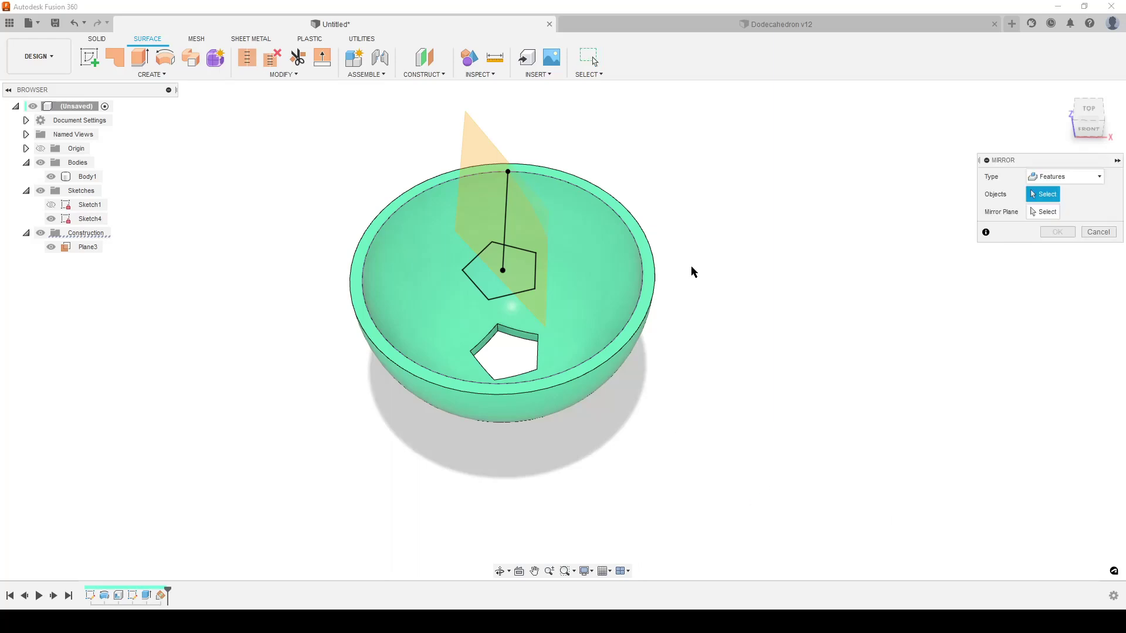
left_click(146, 595)
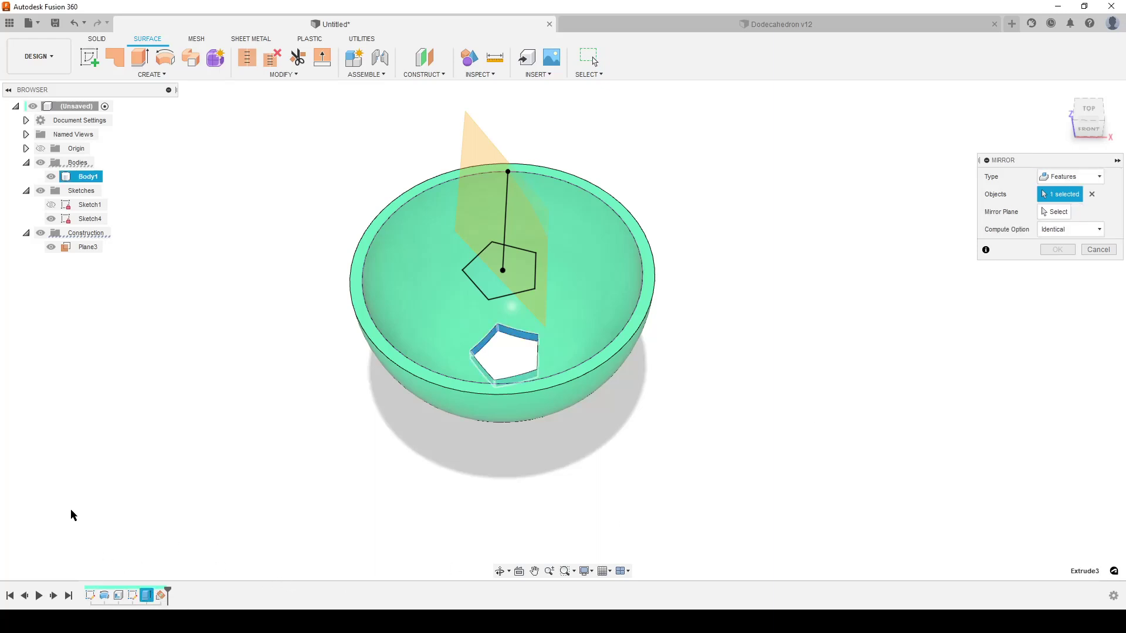
left_click(1054, 212)
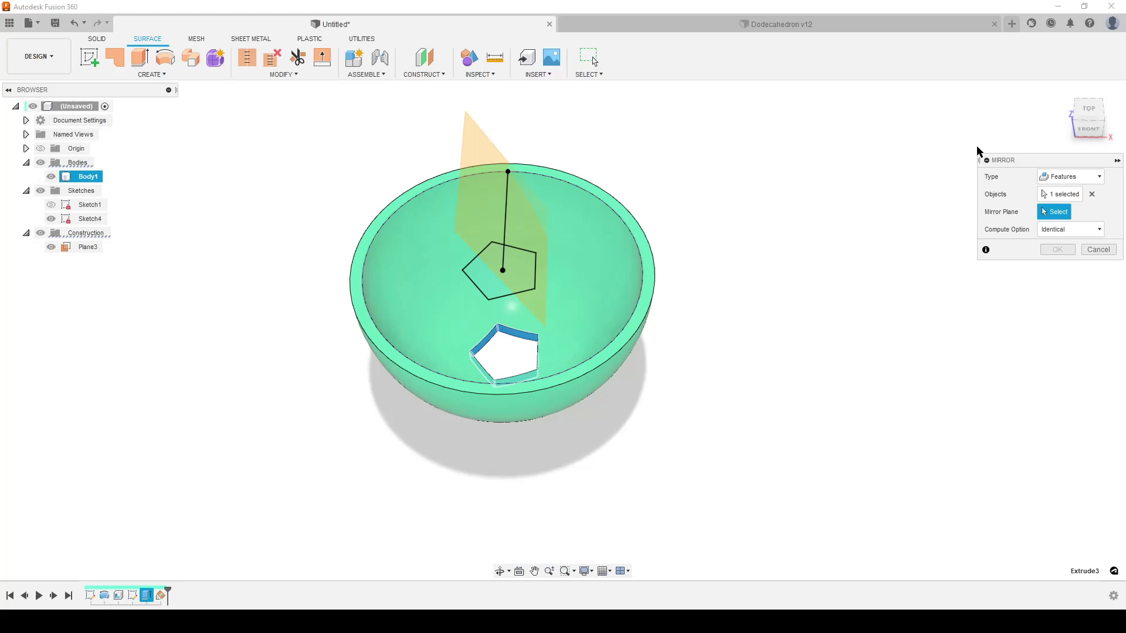
left_click(483, 204)
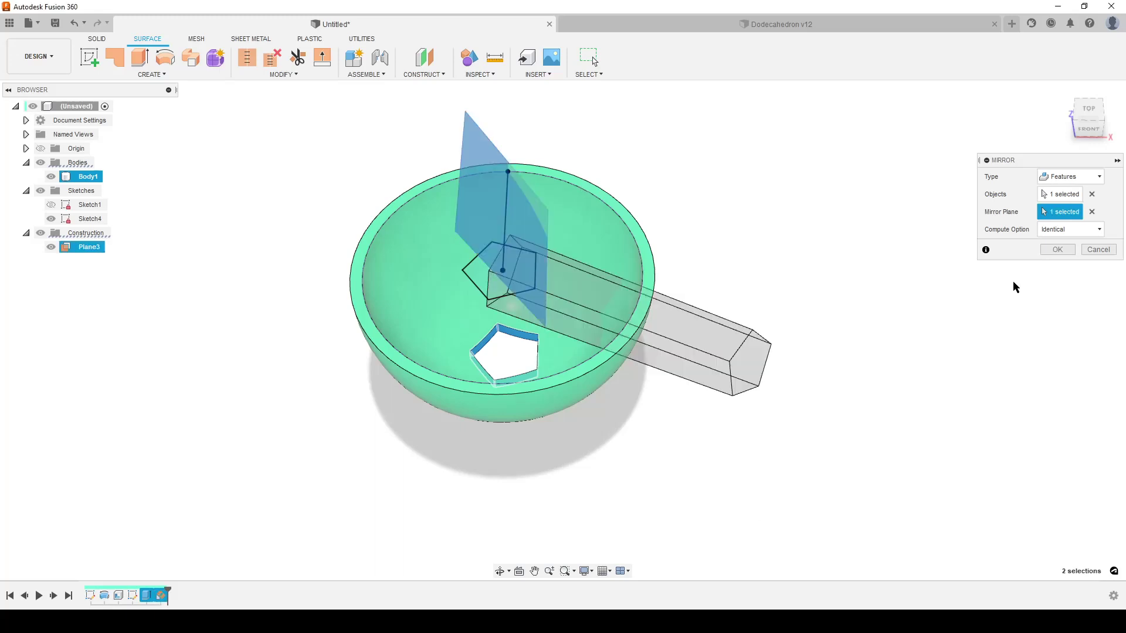
left_click(1092, 230)
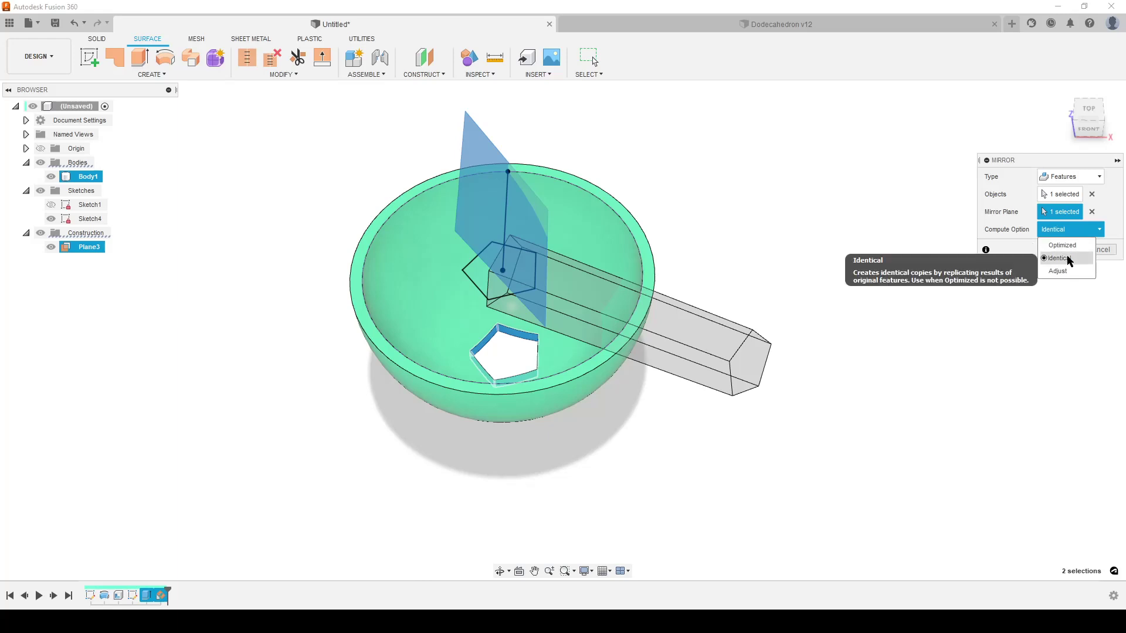
left_click(1068, 260)
left_click(1068, 249)
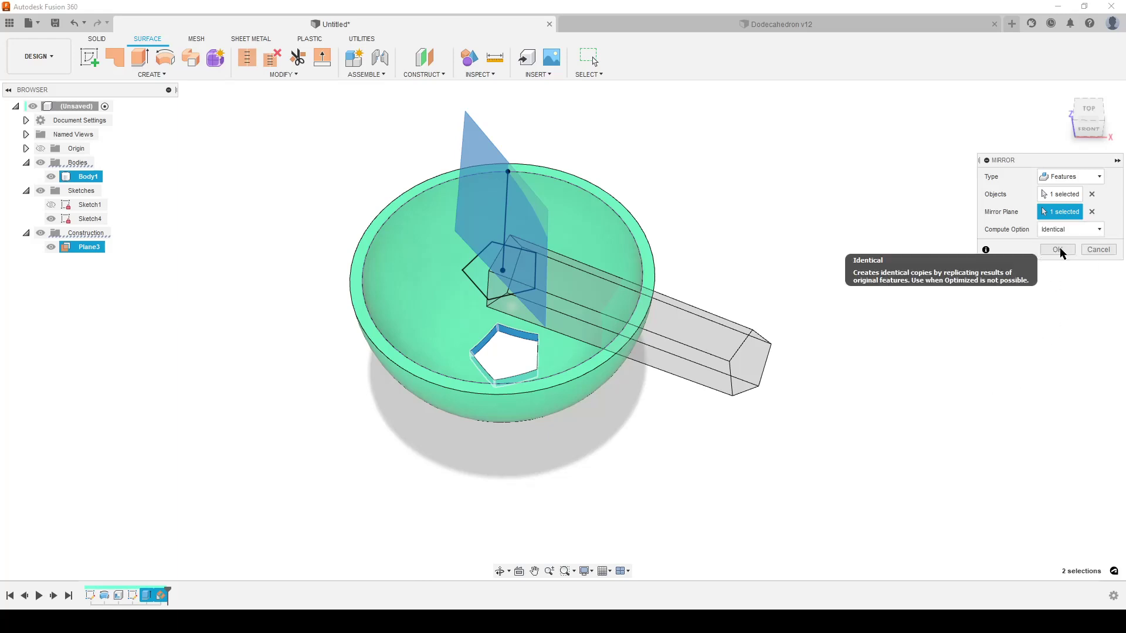
middle_click_drag(658, 457, 916, 289, "shift")
middle_click_drag(737, 333, 869, 369)
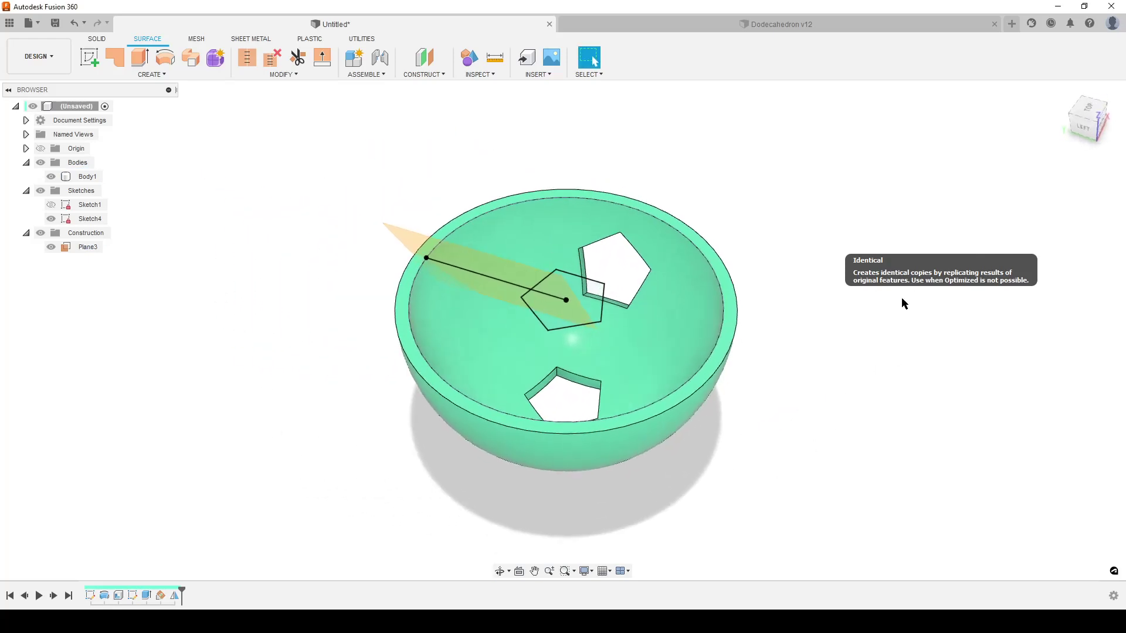
scroll(861, 299, "down", 3)
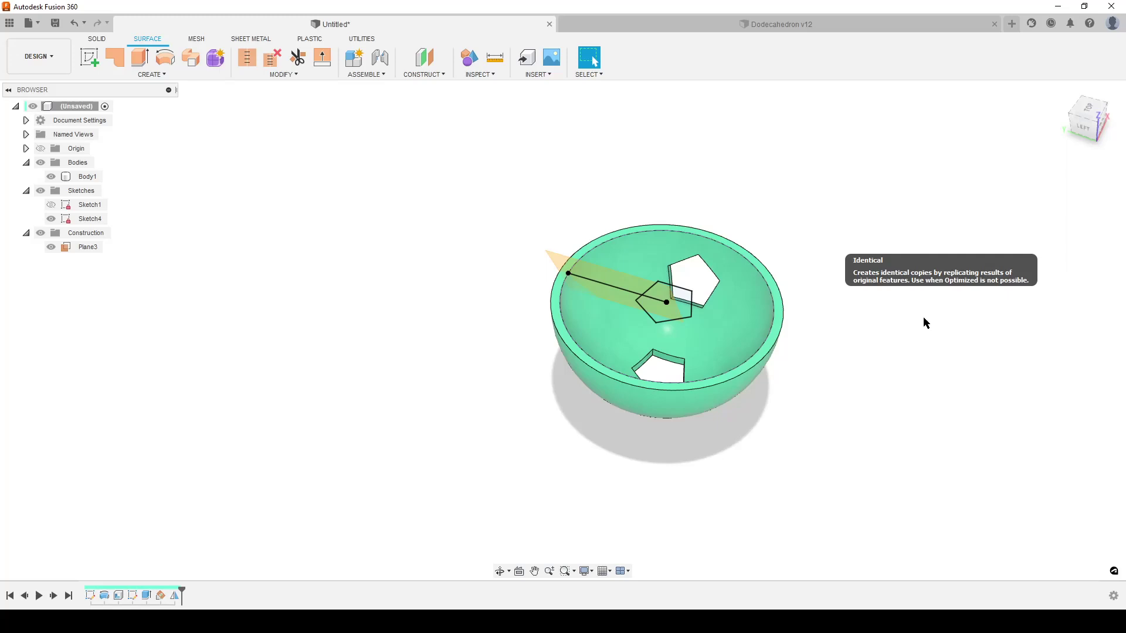
Create a full circular pattern of the mirrored pentagonal cut around the shell's inner rim circle, with quantity 5 and the Identical compute option.
scroll(844, 463, "up", 2)
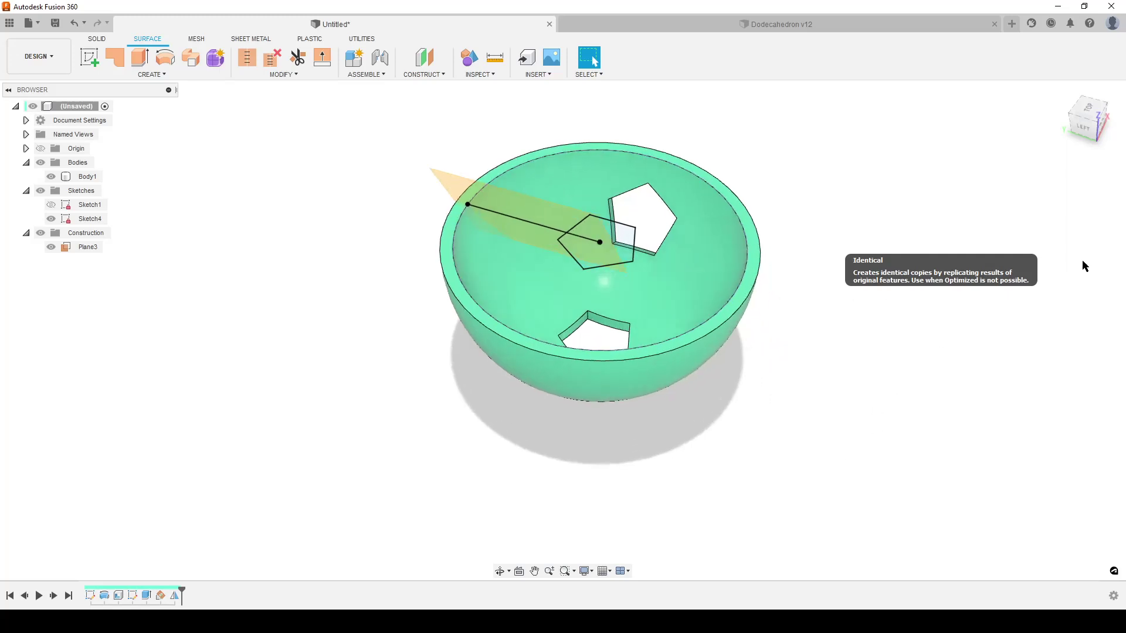
middle_click_drag(849, 399, 816, 357, "shift")
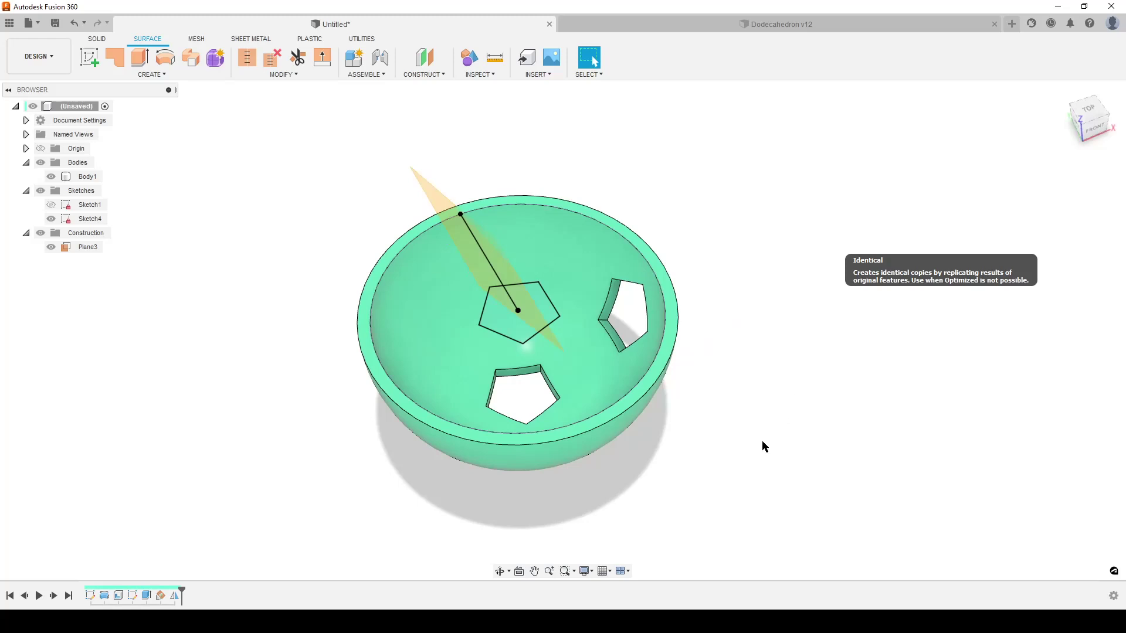
key("s")
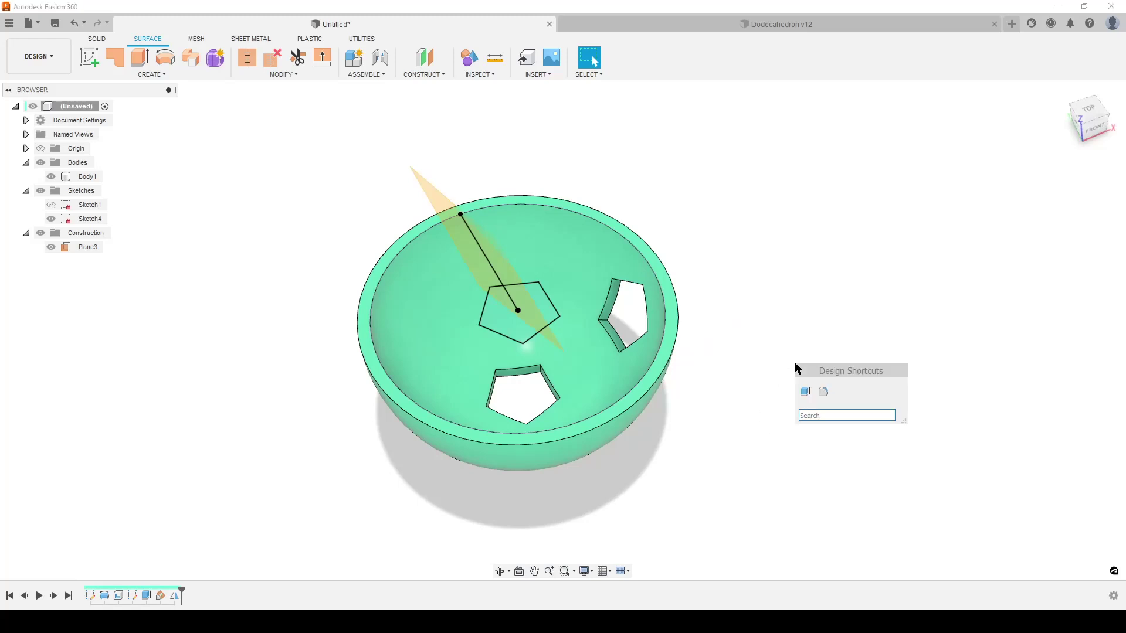
type("cir")
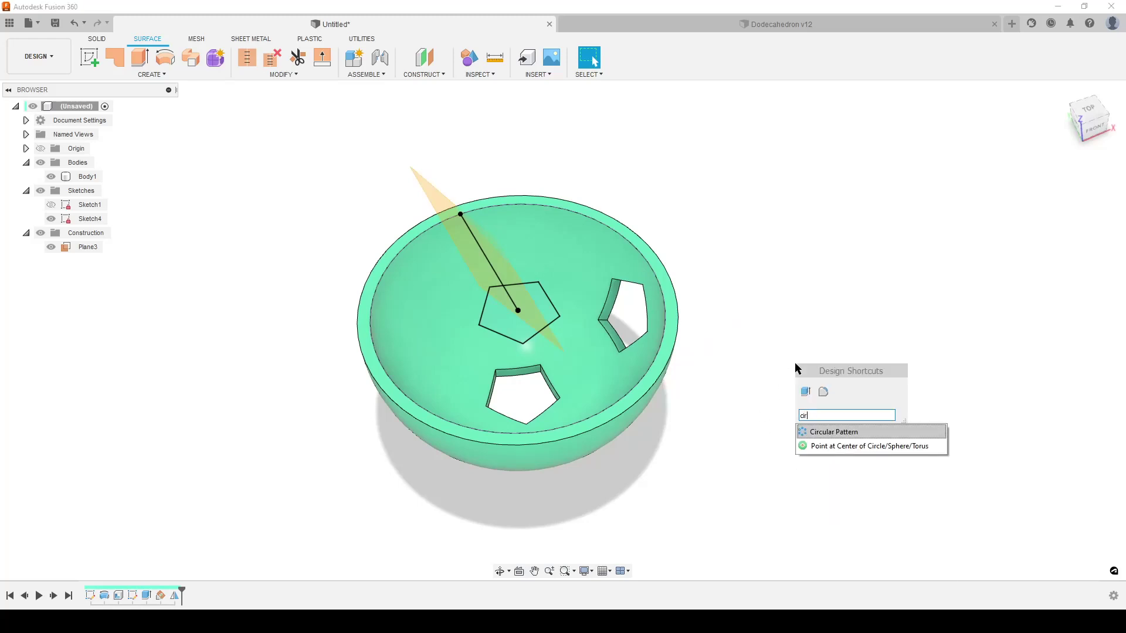
left_click(842, 432)
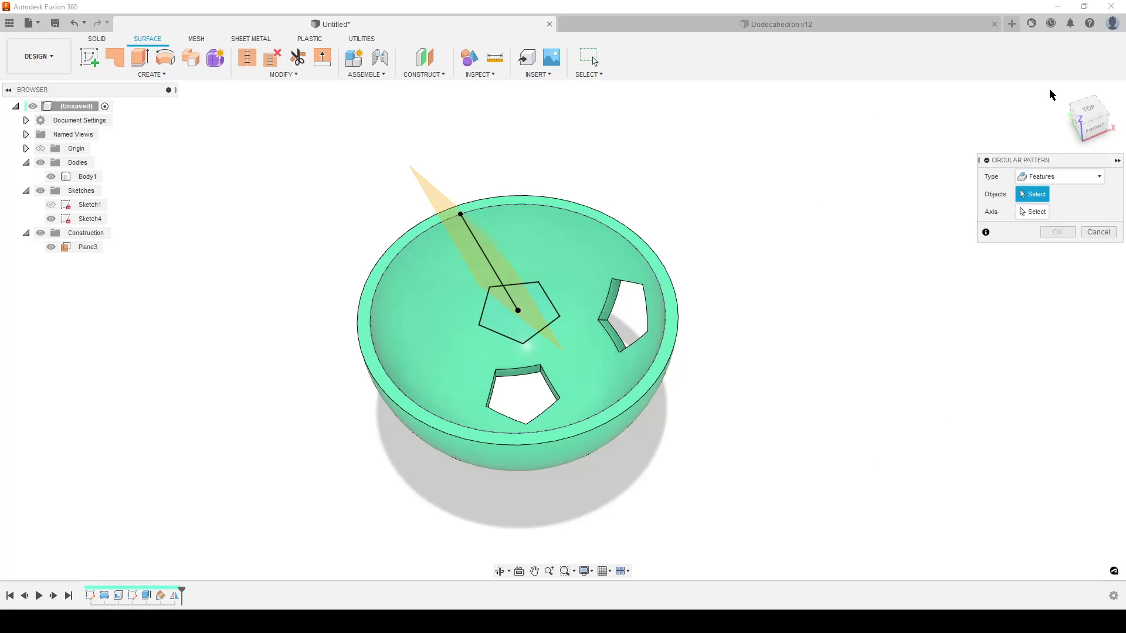
left_click(176, 596)
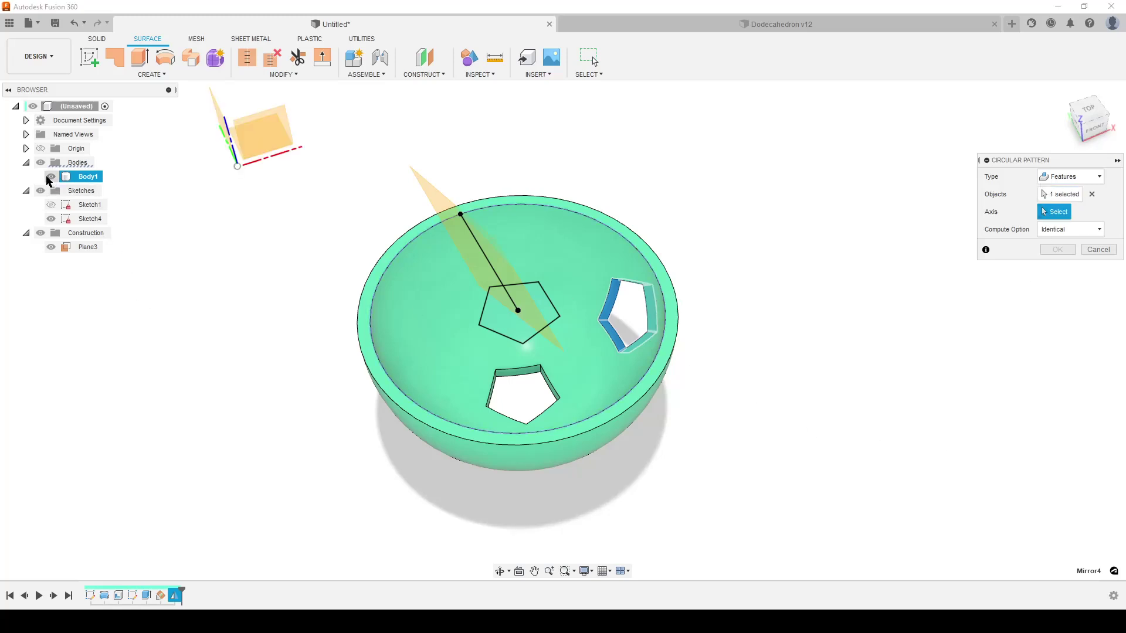
left_click(51, 177)
left_click(663, 305)
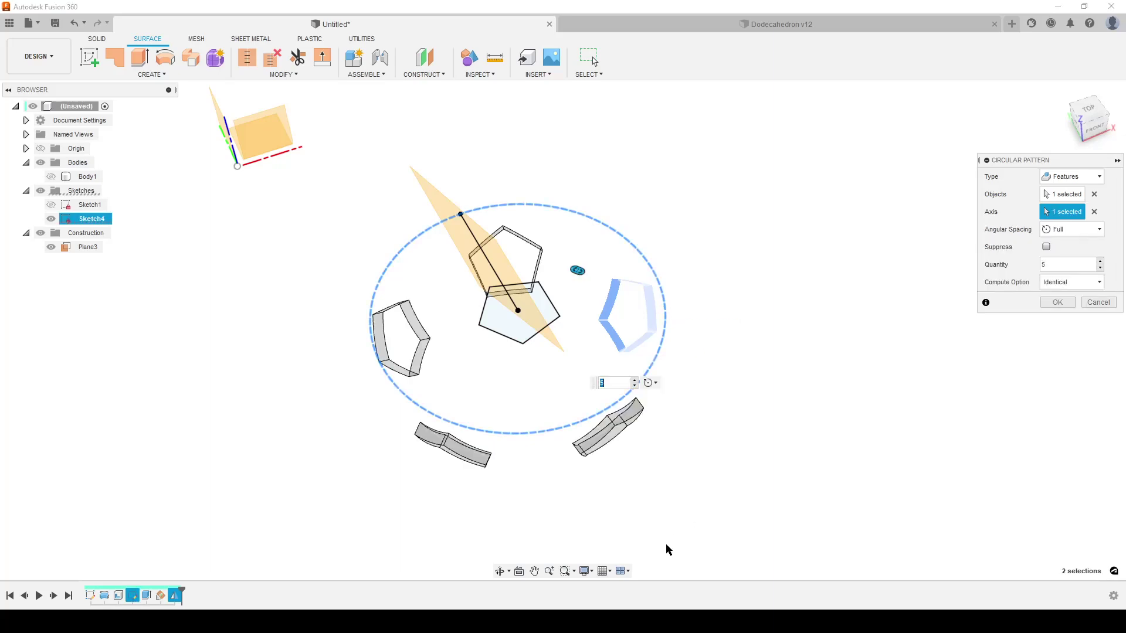
left_click(51, 177)
middle_click_drag(736, 385, 762, 401, "shift")
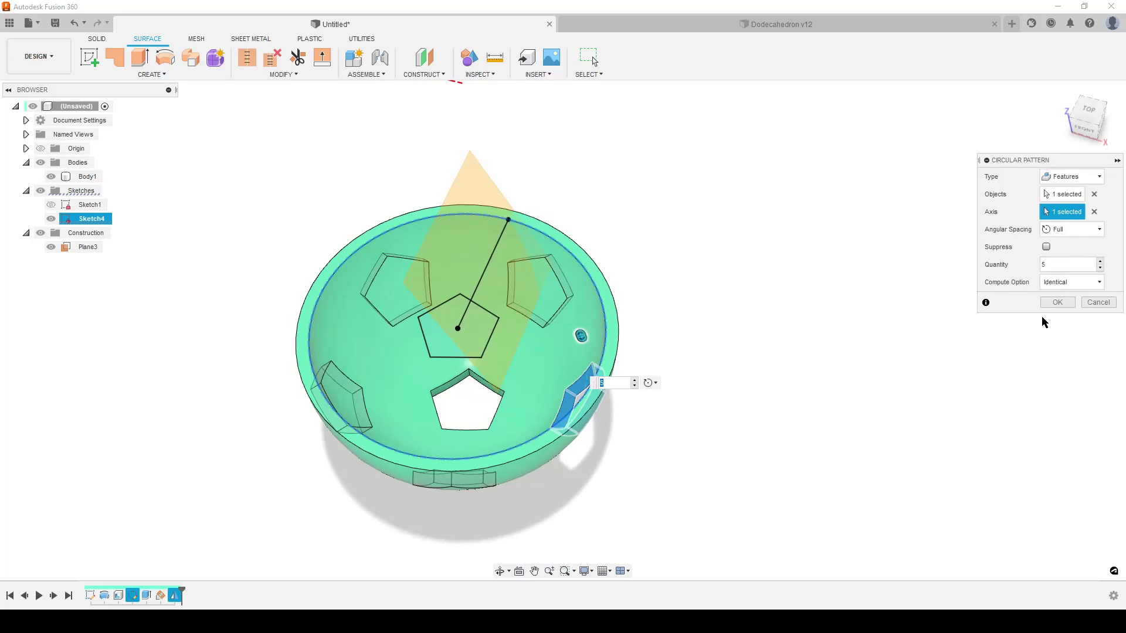
left_click(1057, 302)
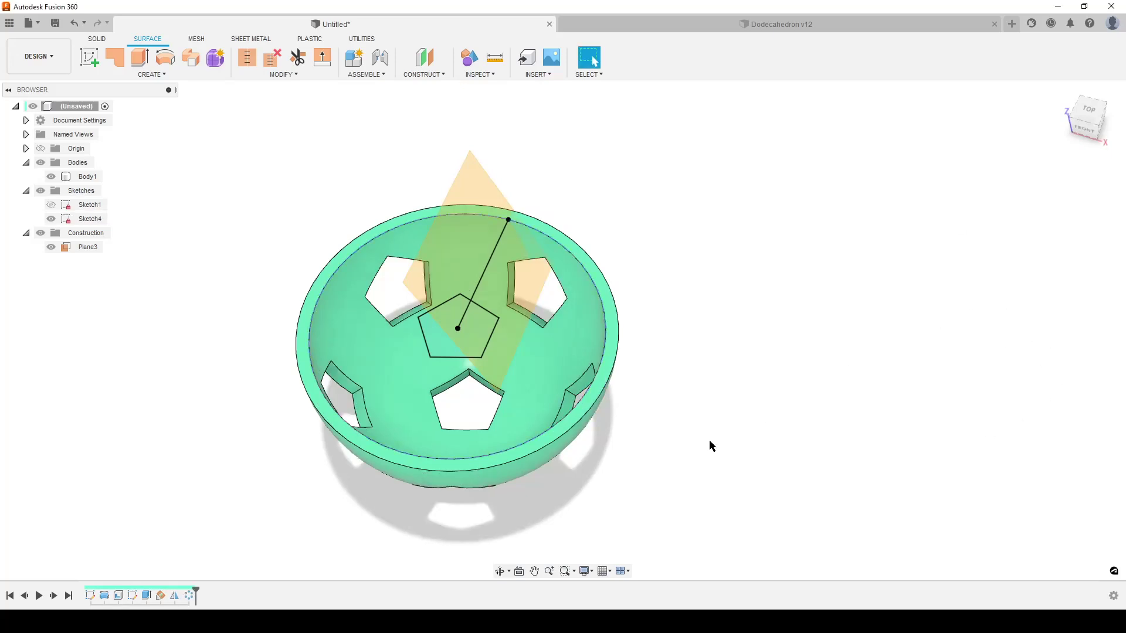
Set the angle of the construction plane used for the mirror to 70 degrees.
mouse_move(776, 443)
middle_mouse_down("shift")
mouse_move(774, 340)
mouse_move(851, 367)
mouse_move(793, 439)
middle_mouse_up("shift")
key("Escape")
scroll(758, 392, "down", 2)
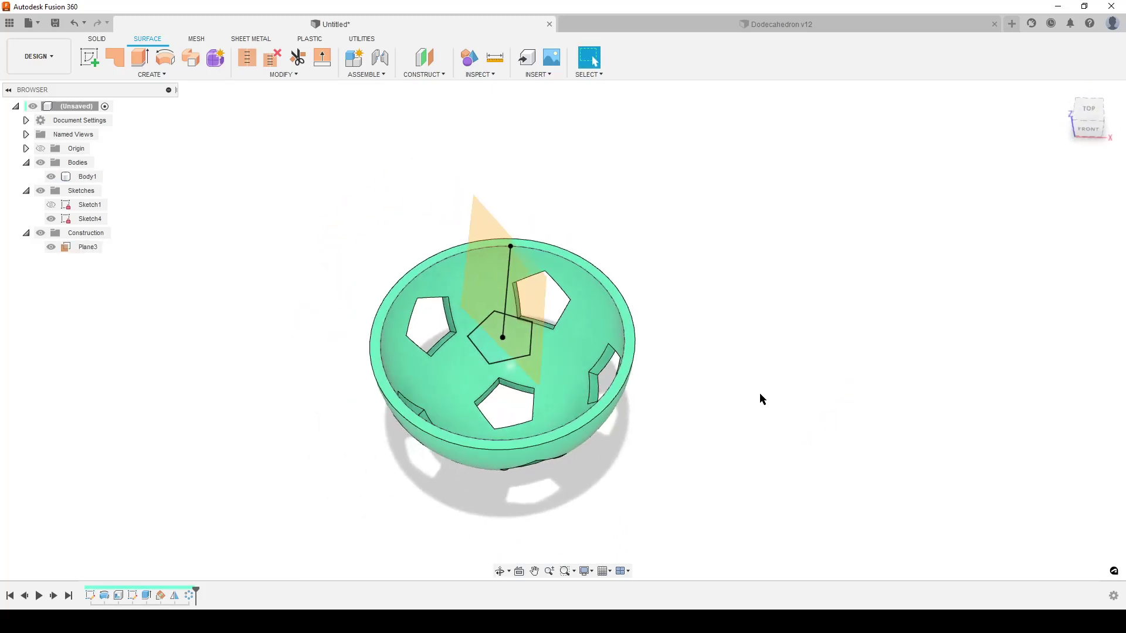
double_click(161, 595)
type("7")
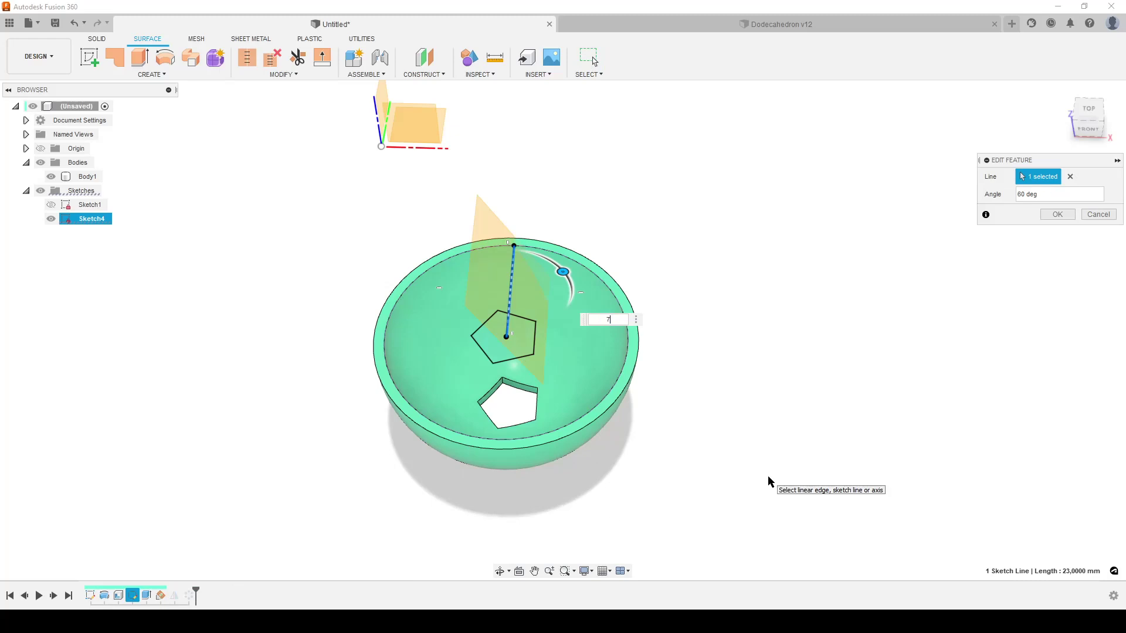
type("0")
key("Return")
Examine the face angles in the Dodecahedron v12 document and look up the dodecahedron's dihedral angle in the browser, returning to the untitled design.
middle_click_drag(765, 476, 475, 530, "shift")
left_click(641, 26)
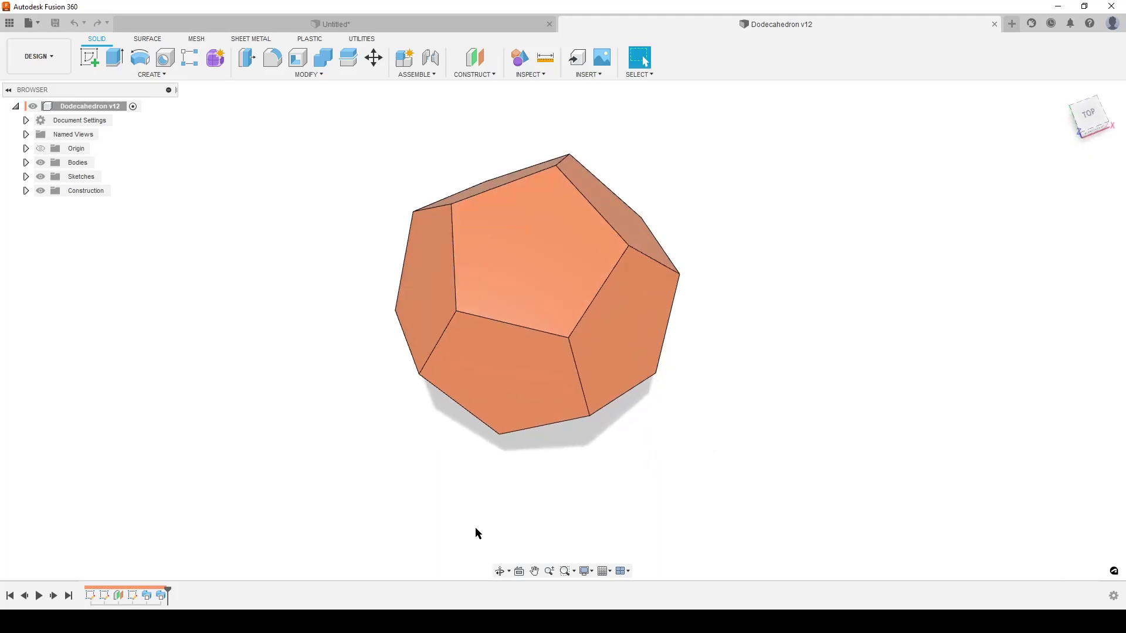
middle_click_drag(806, 445, 708, 275, "shift")
left_click(438, 26)
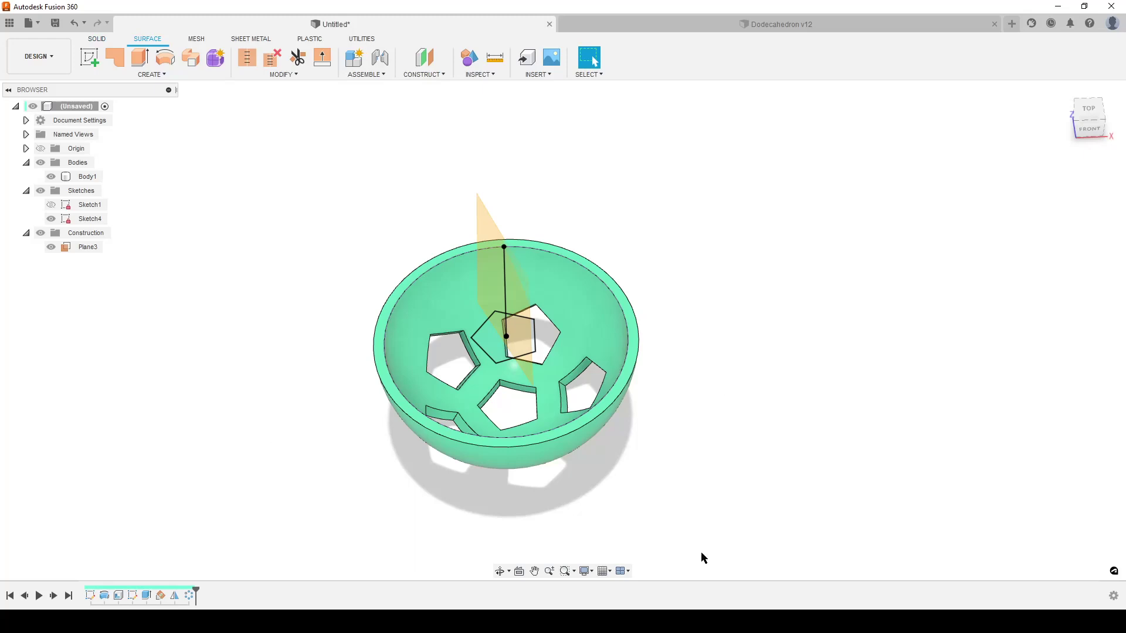
key("alt+Tab")
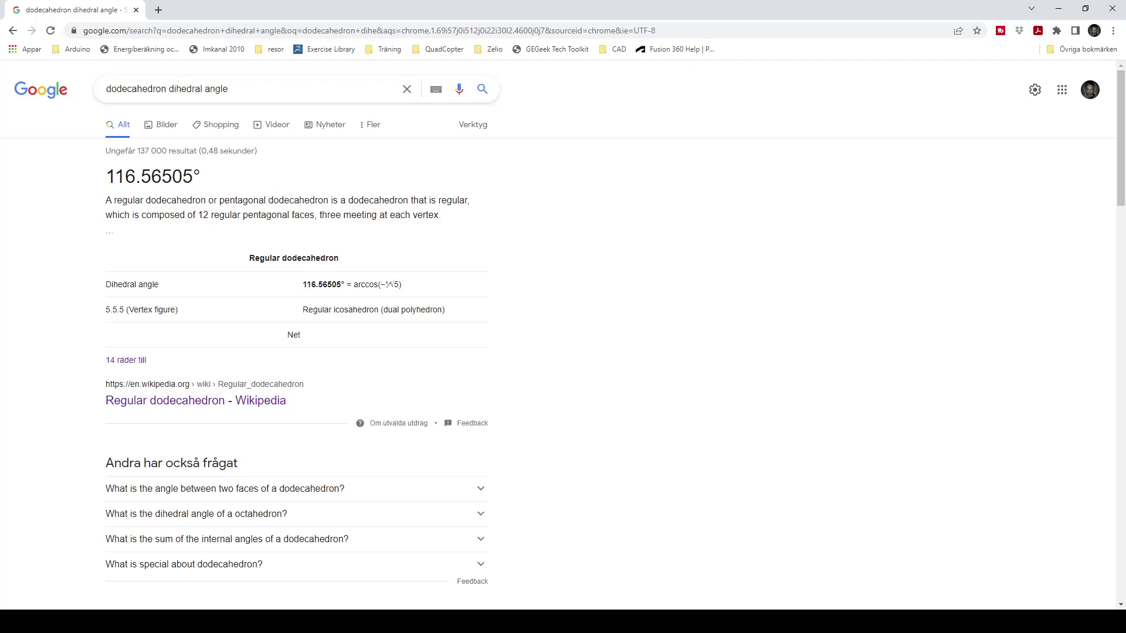
key("alt+Tab")
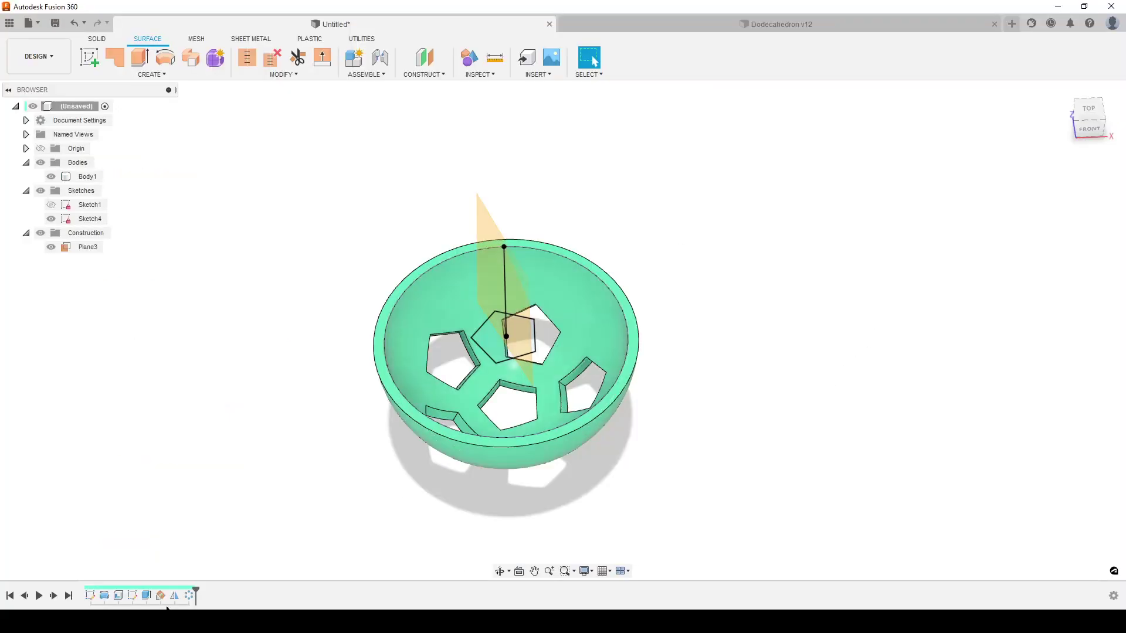
Set the mirror construction plane's angle to half the dodecahedron's dihedral angle, 116,6/2 degrees.
double_click(161, 596)
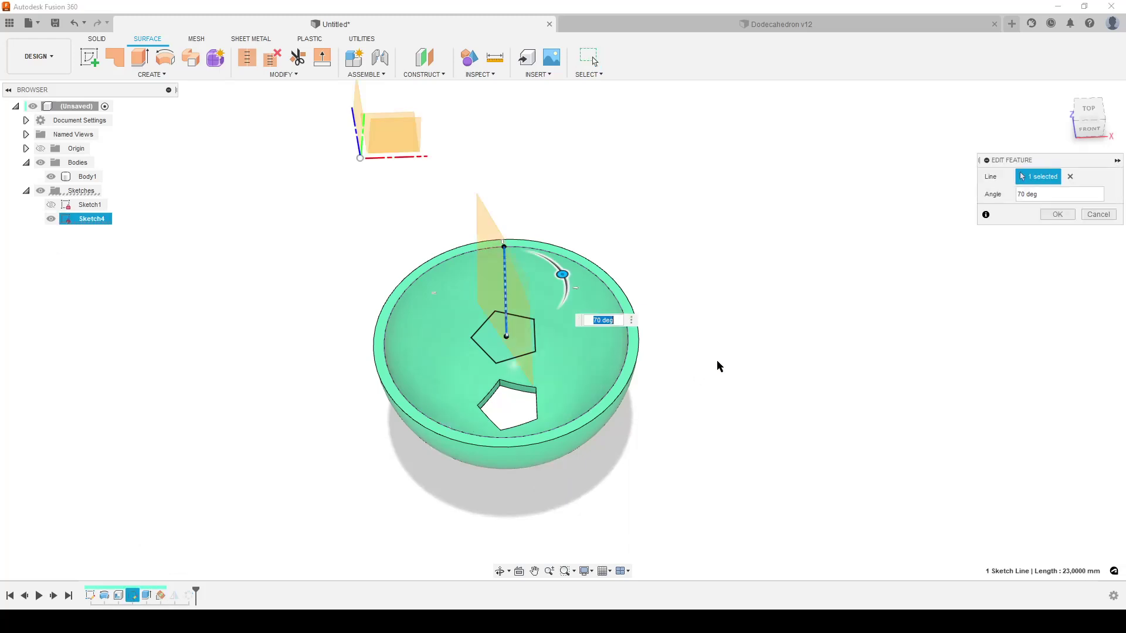
type("116,6")
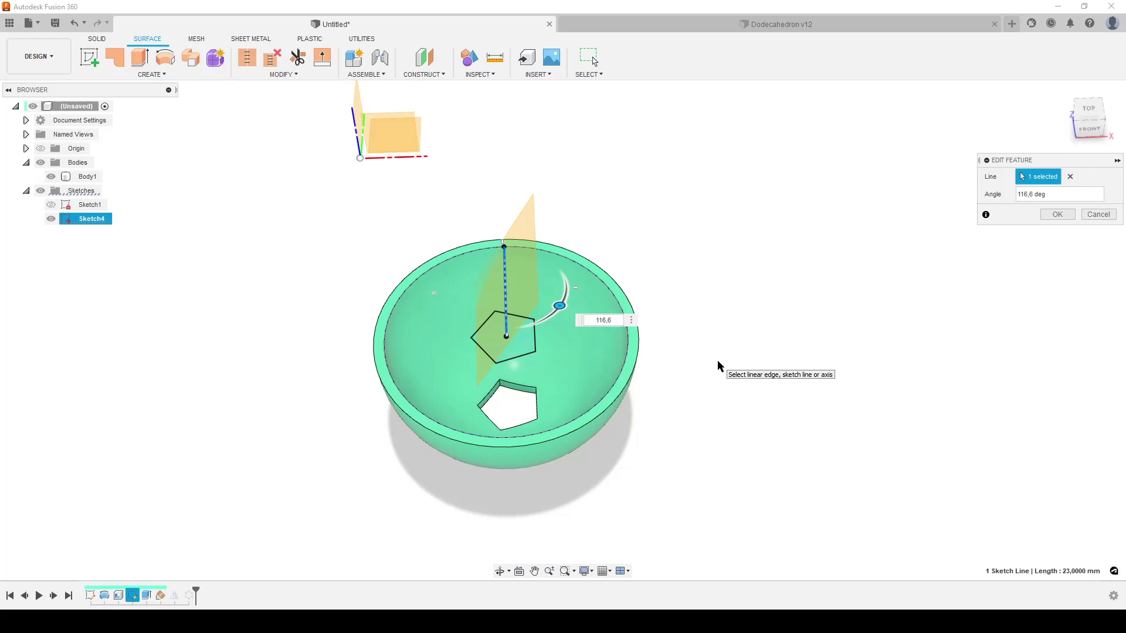
type("/2")
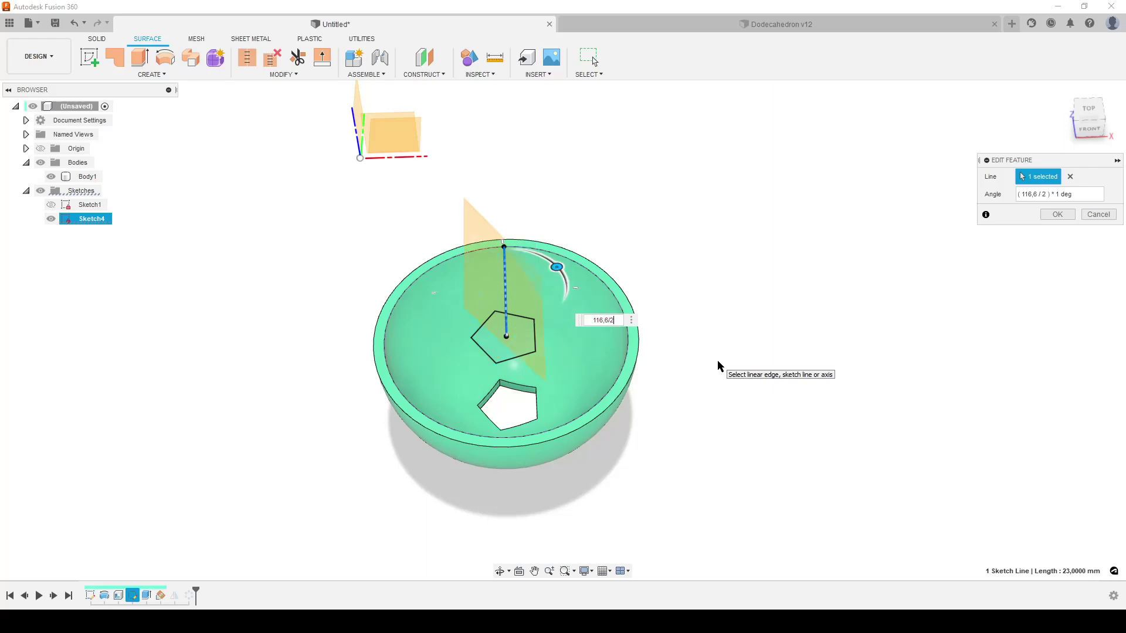
key("Return")
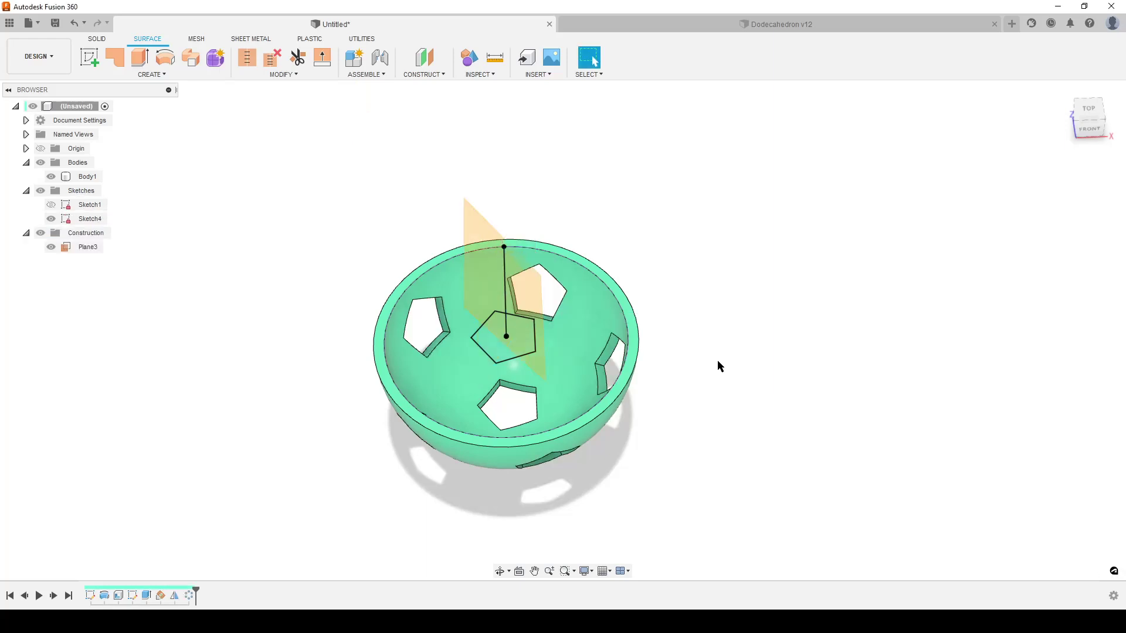
Hide the construction plane Plane3 and the pentagon sketch Sketch4.
middle_click_drag(709, 402, 639, 336, "shift")
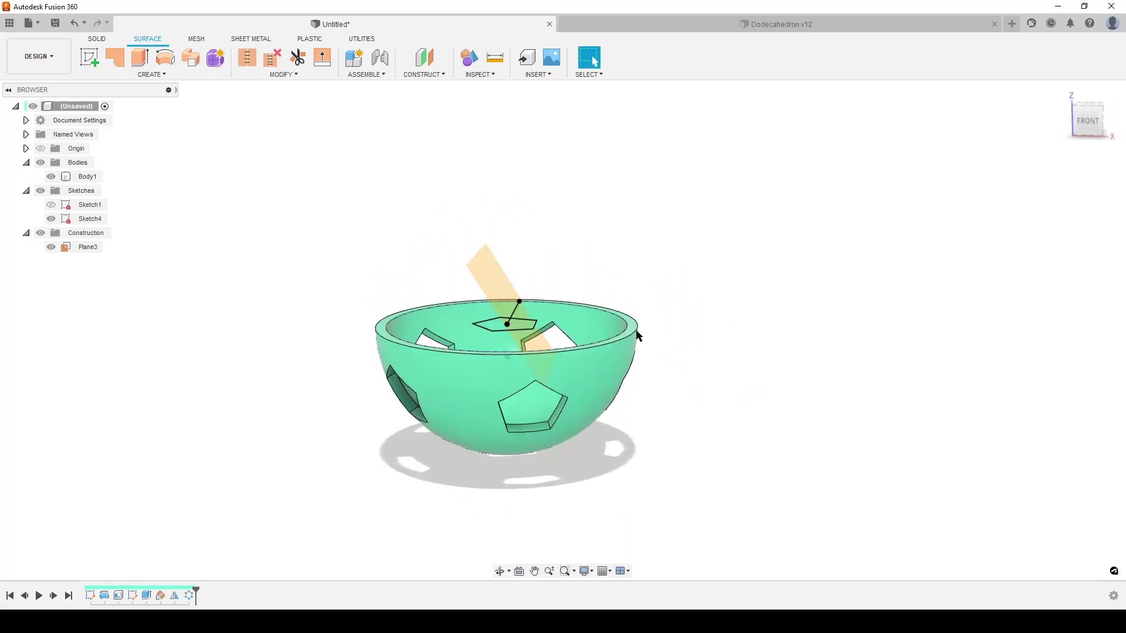
left_click(51, 246)
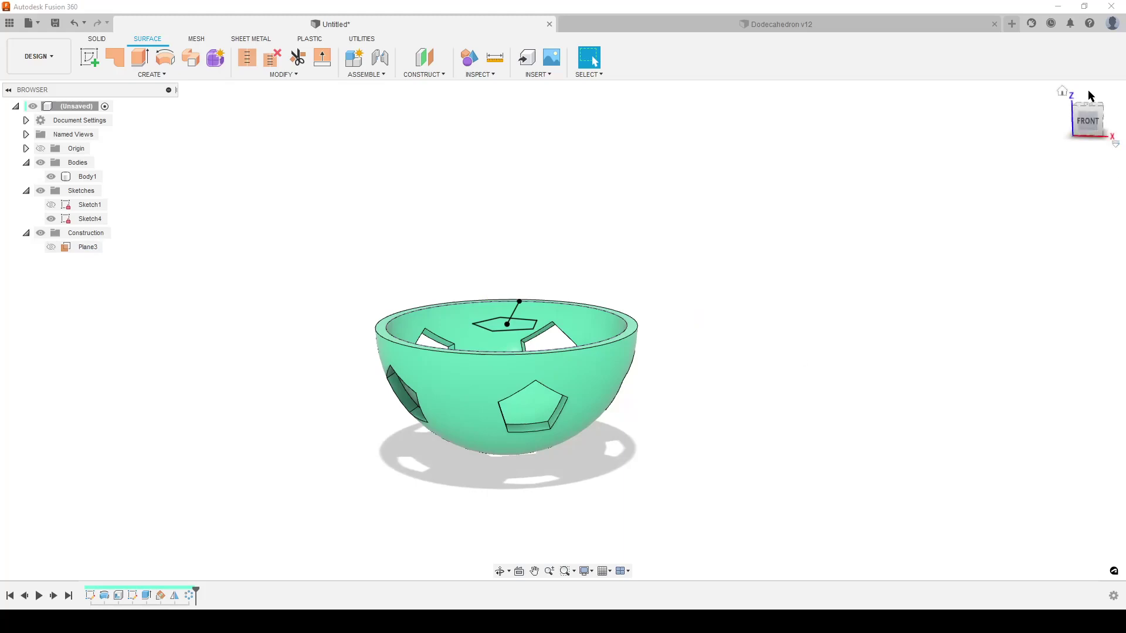
left_click(1060, 99)
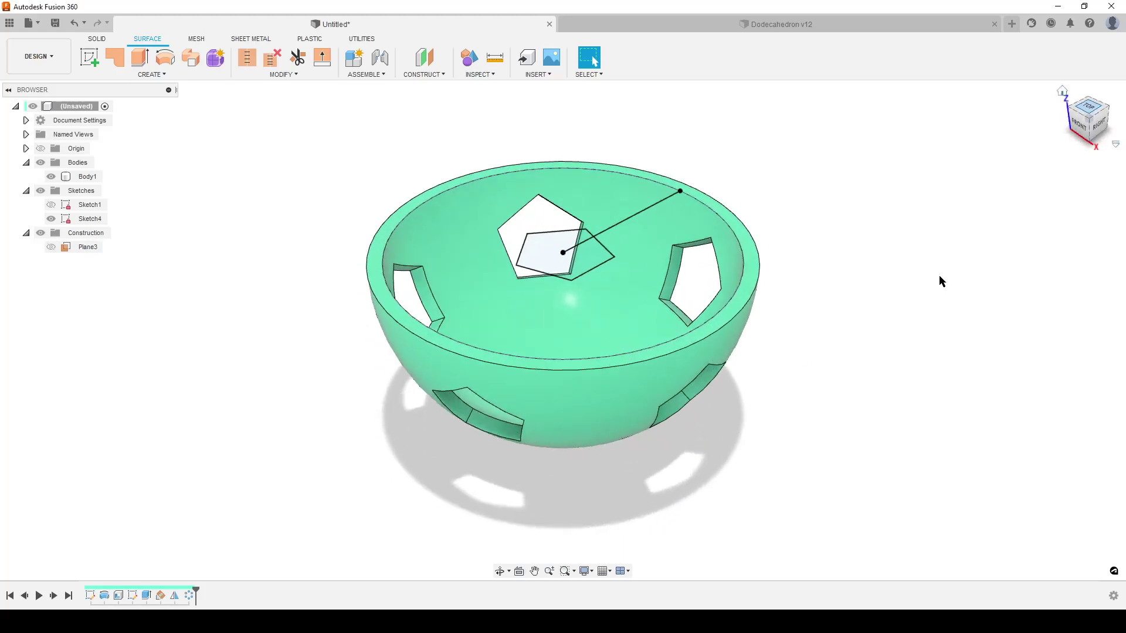
left_click(573, 359)
scroll(572, 358, "up", 4)
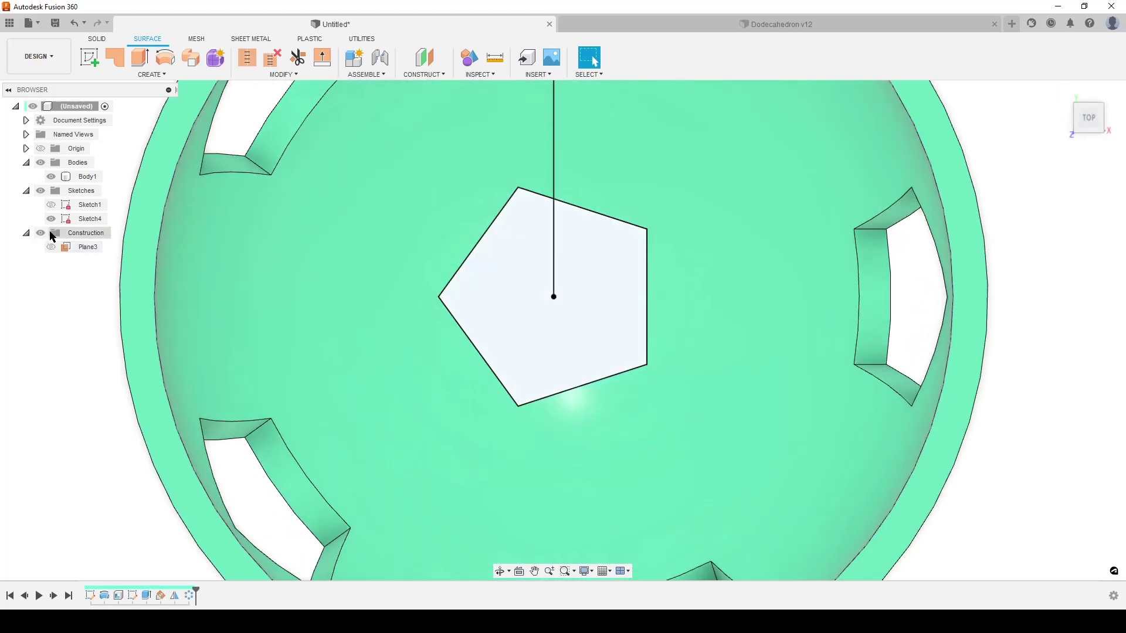
left_click(51, 218)
left_click(51, 218)
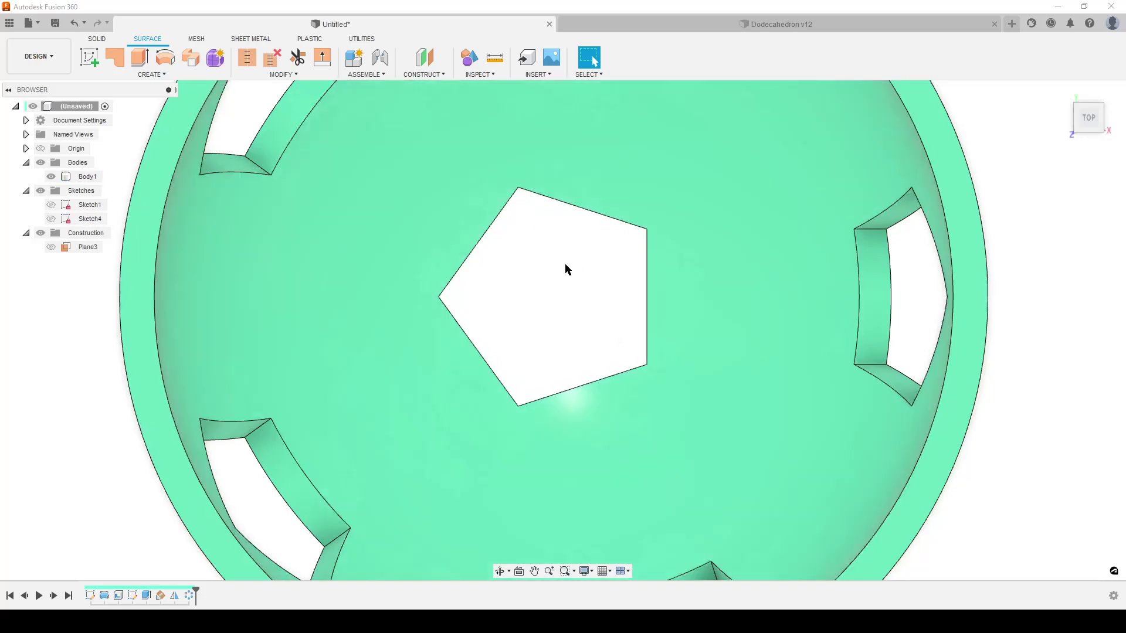
Examine the pentagonal openings and their side walls from above, below and at an angle.
middle_click_drag(565, 263, 564, 254, "shift")
left_click(1092, 113)
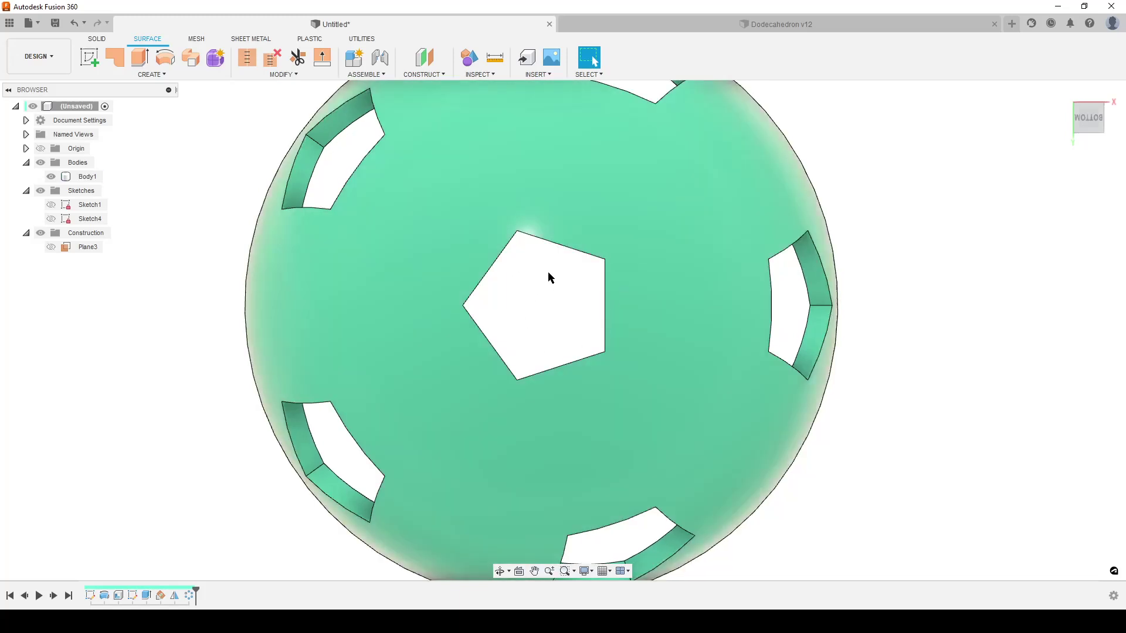
scroll(543, 258, "down", 4)
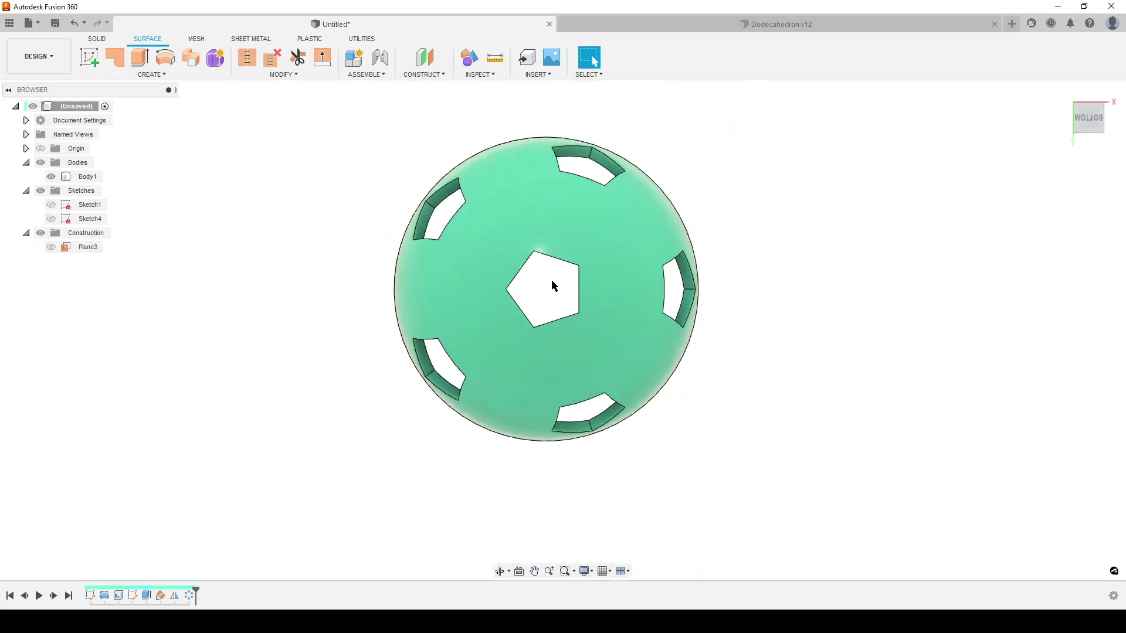
scroll(564, 296, "up", 4)
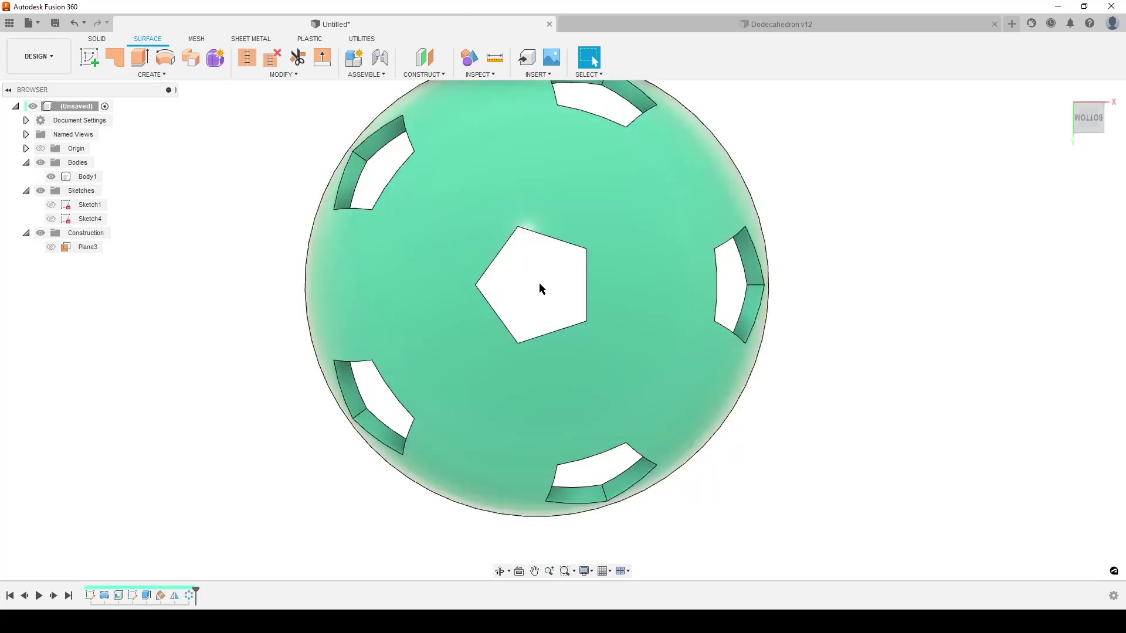
middle_click_drag(533, 254, 551, 208, "shift")
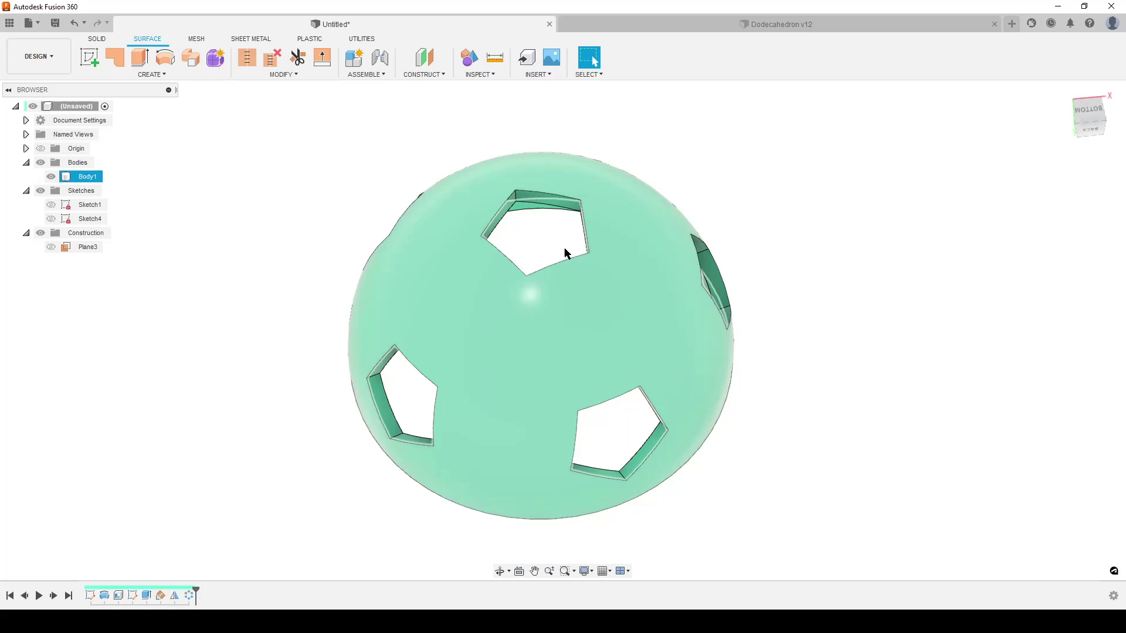
middle_click_drag(565, 251, 547, 480, "shift")
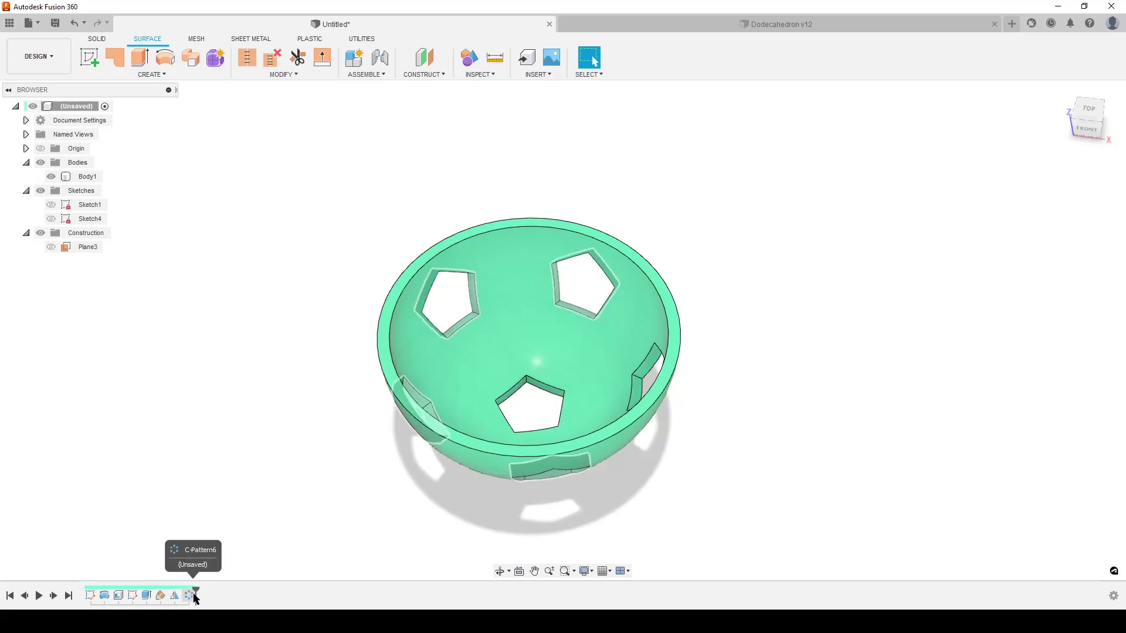
Roll the timeline back to just after the pentagonal extrude cut and delete that extrude despite its dependent features.
left_click_drag(197, 593, 153, 592)
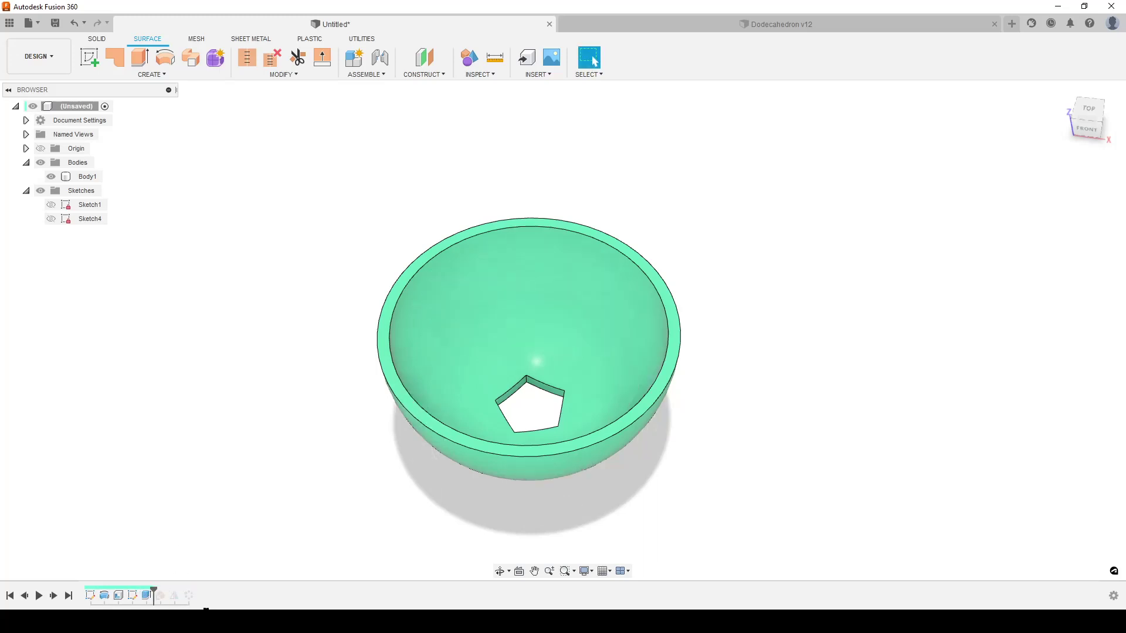
left_click(146, 595)
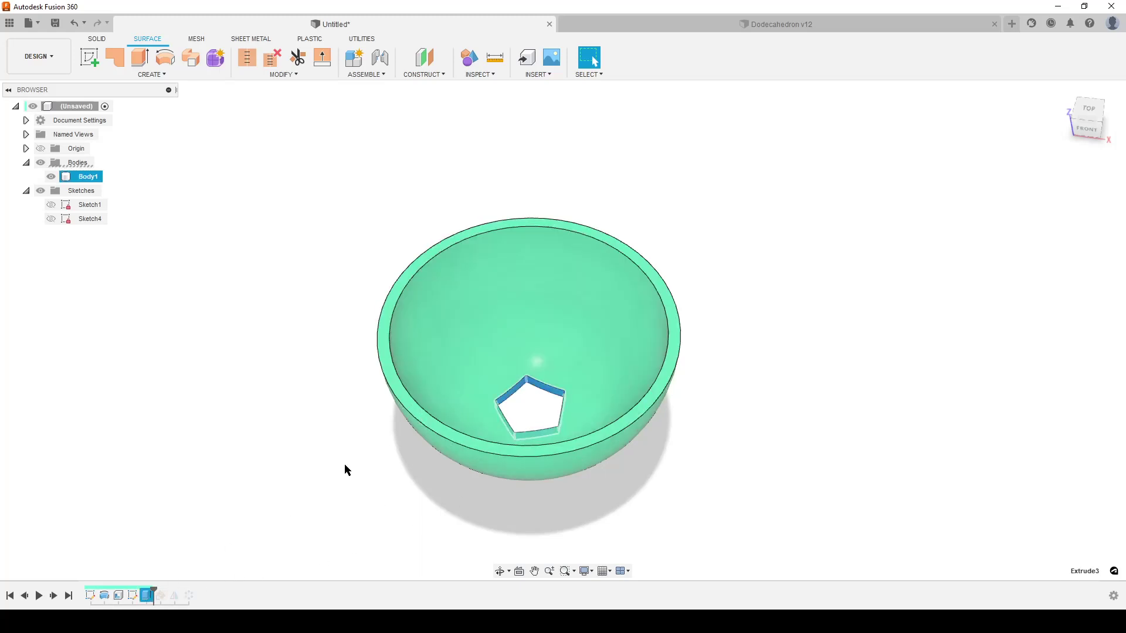
key("Delete")
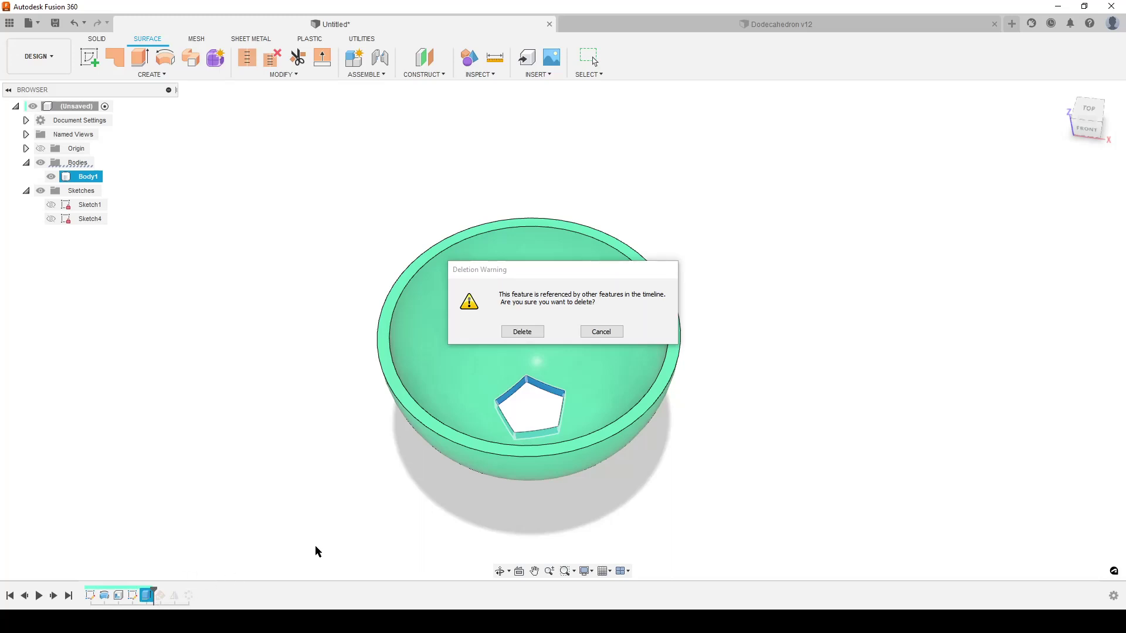
left_click(522, 331)
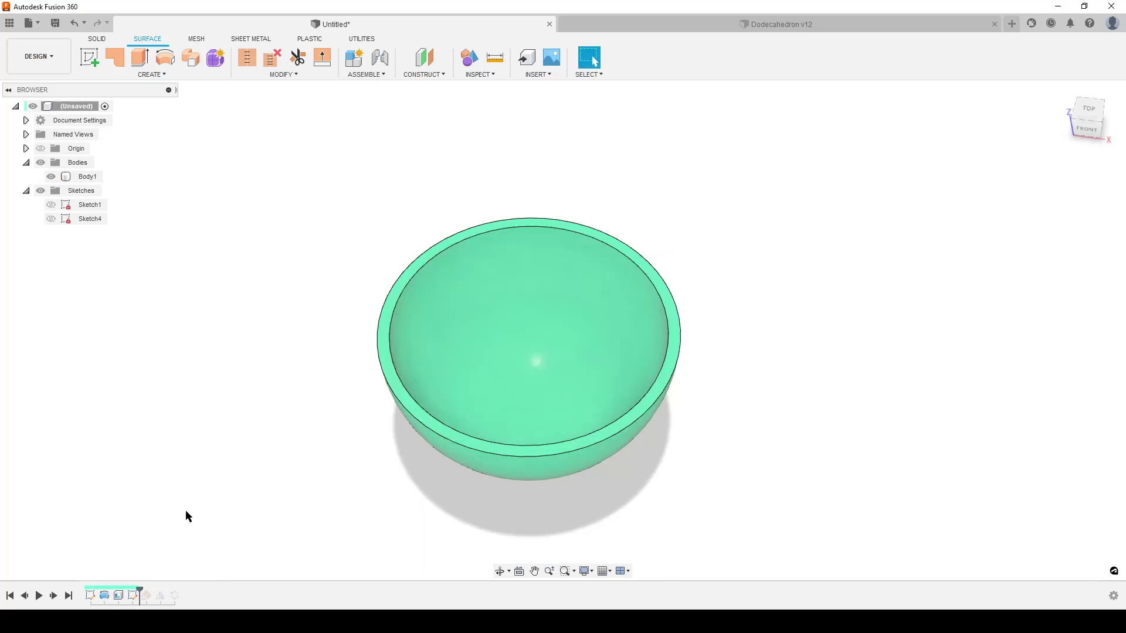
Split the shell's inner spherical face with the pentagon in Sketch4 using Split Face, with the sketch shown only for this operation.
left_click(52, 220)
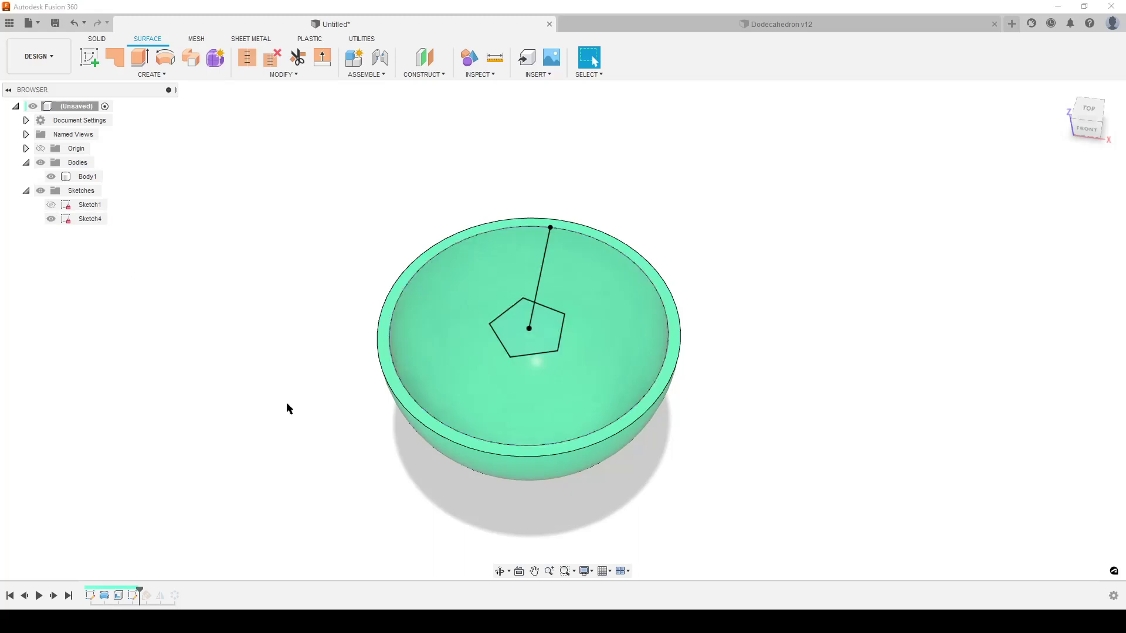
left_click(271, 75)
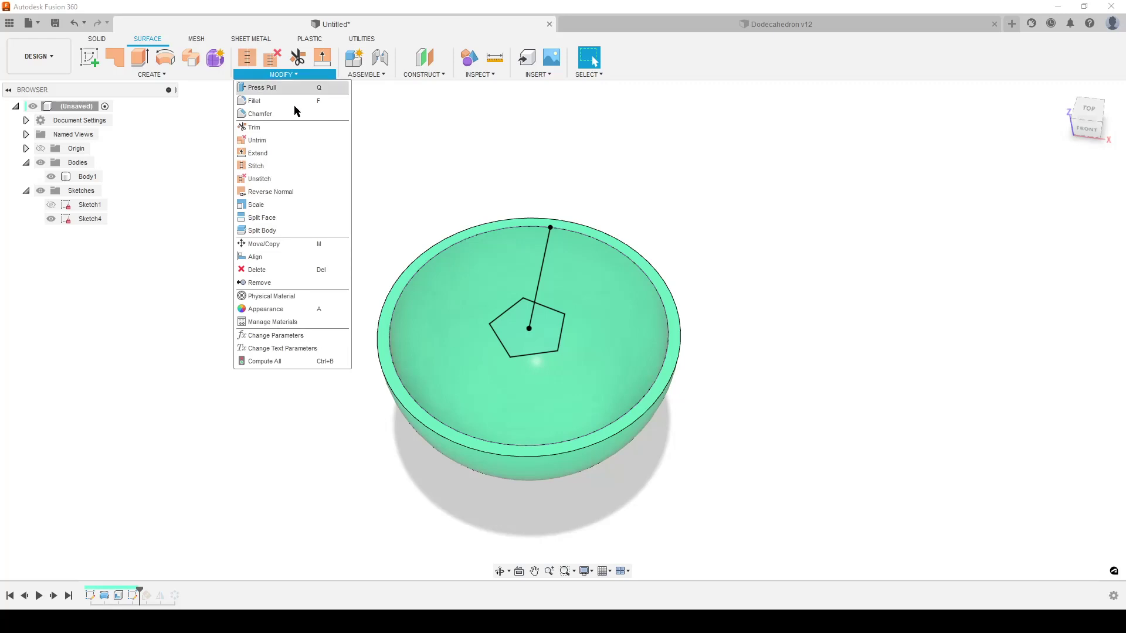
left_click(276, 221)
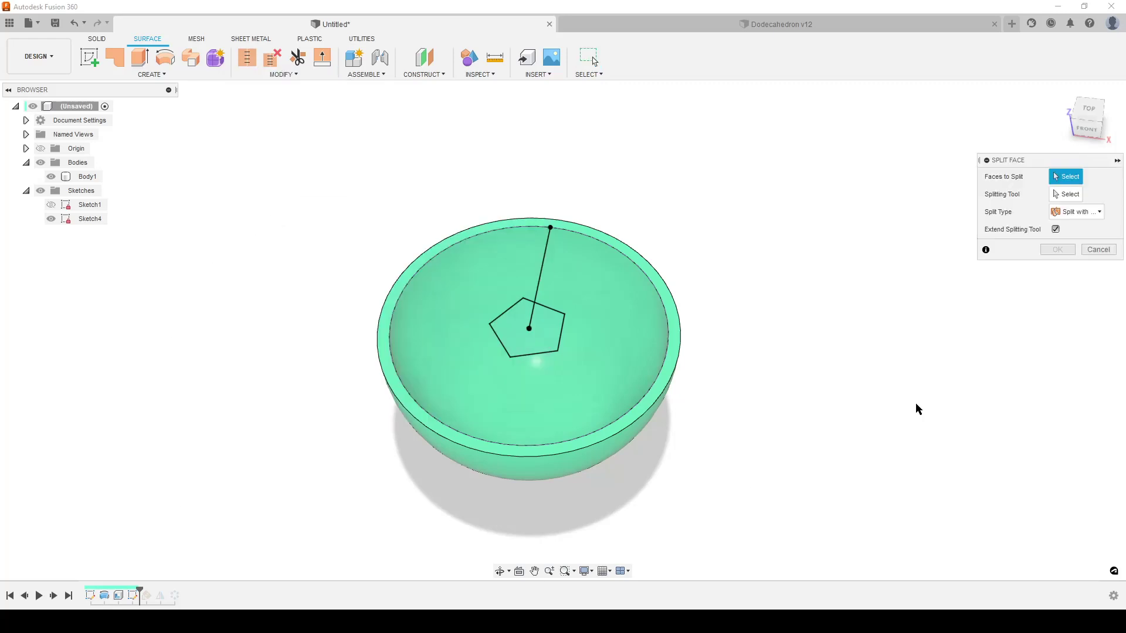
left_click(614, 326)
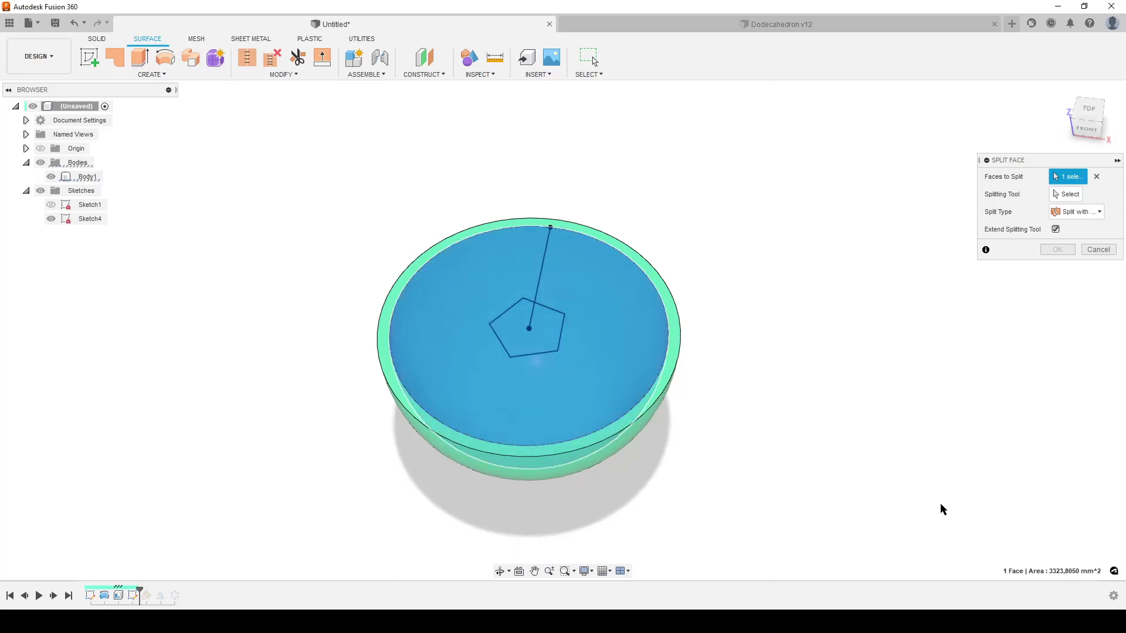
left_click(1066, 194)
left_click(545, 352)
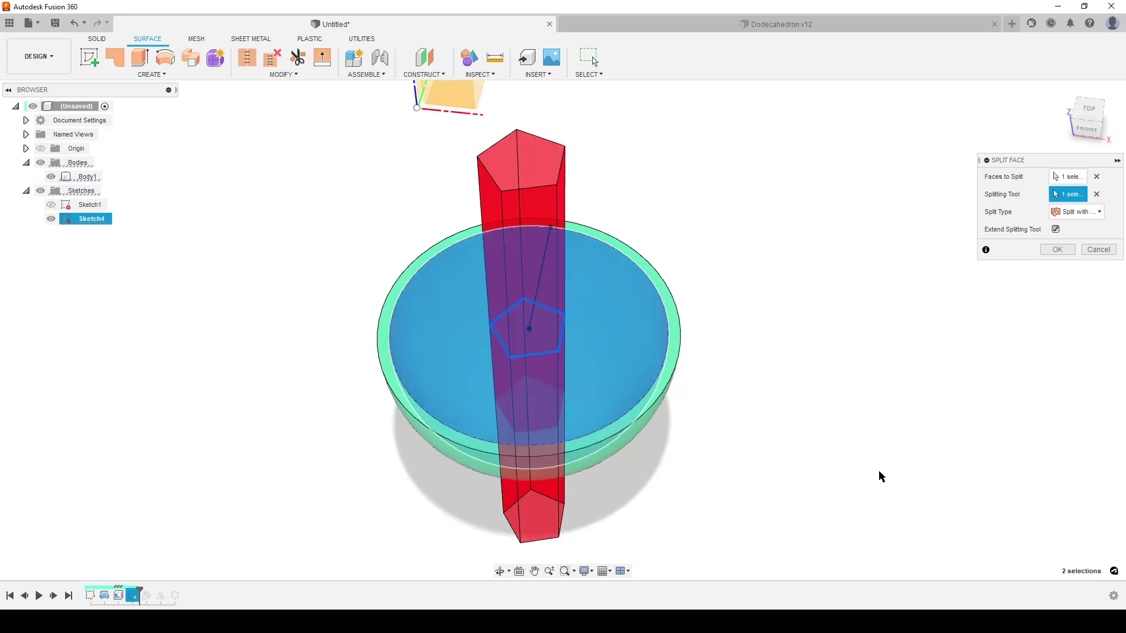
left_click(1057, 249)
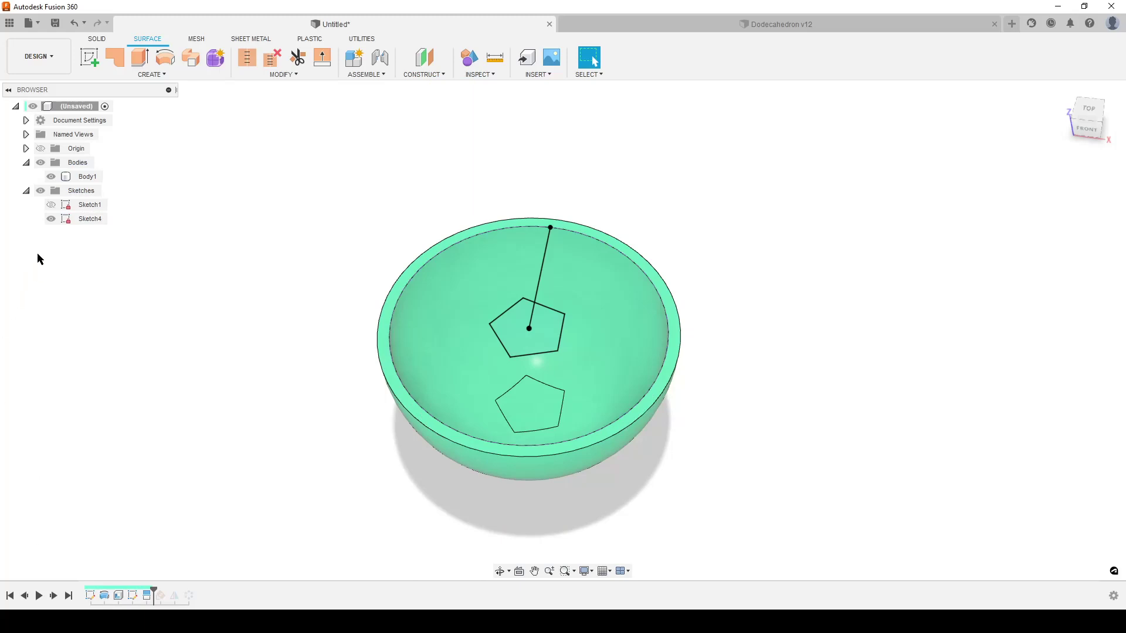
left_click(51, 218)
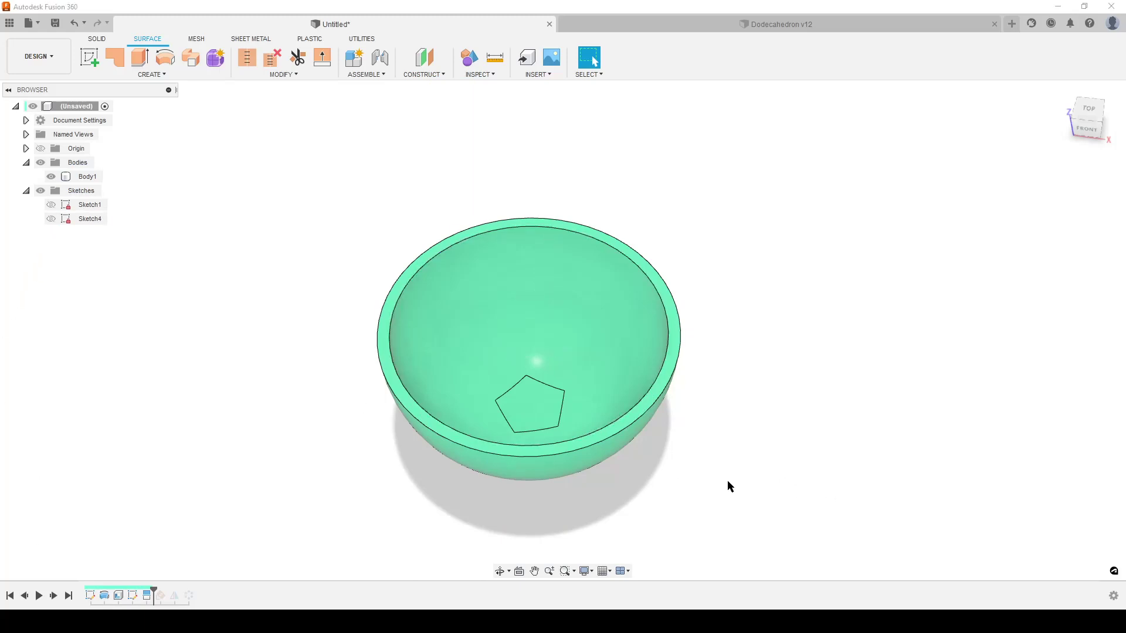
Offset the pentagonal patch of the inner face by 0 mm as a new surface body.
mouse_move(730, 486)
middle_mouse_down("shift")
mouse_move(731, 324)
mouse_move(729, 442)
mouse_move(715, 487)
middle_mouse_up("shift")
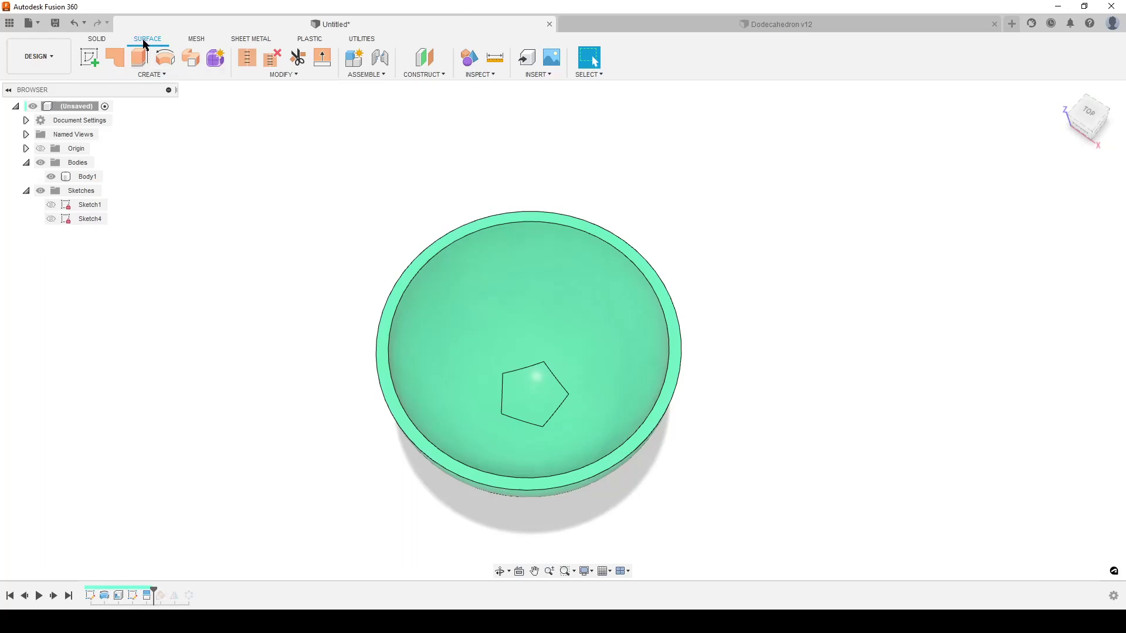
left_click(149, 75)
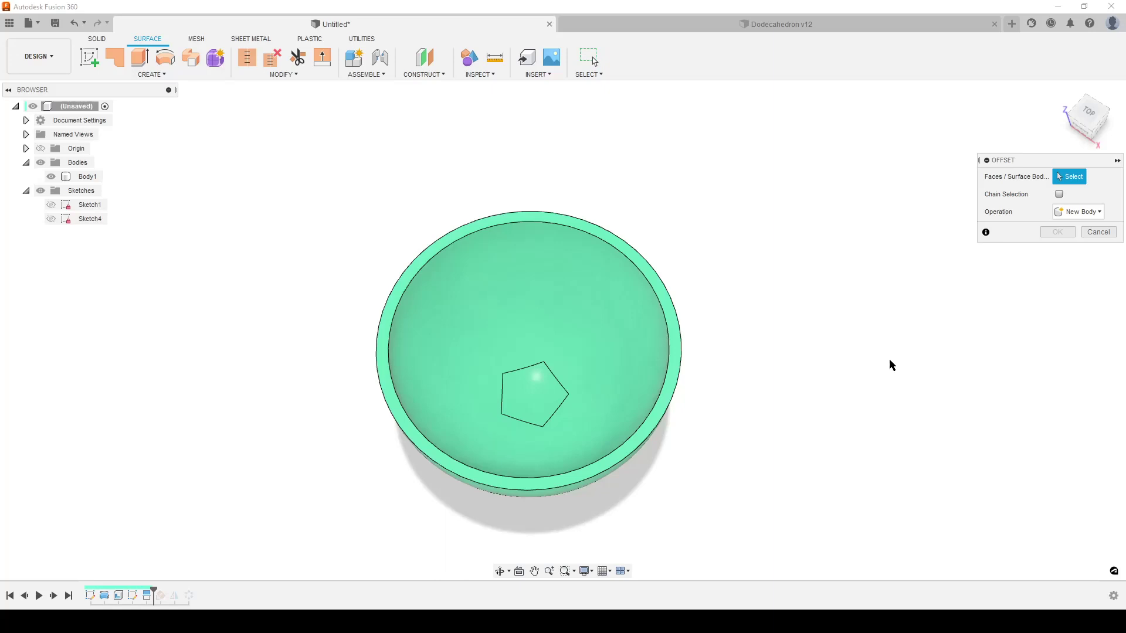
scroll(435, 549, "up", 3)
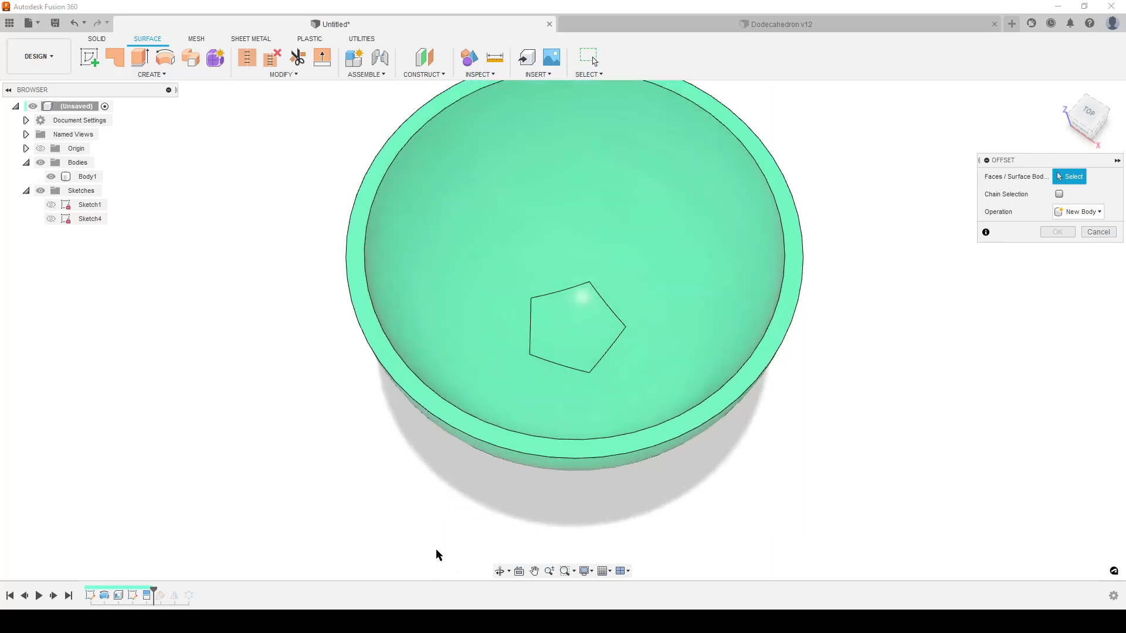
left_click(592, 307)
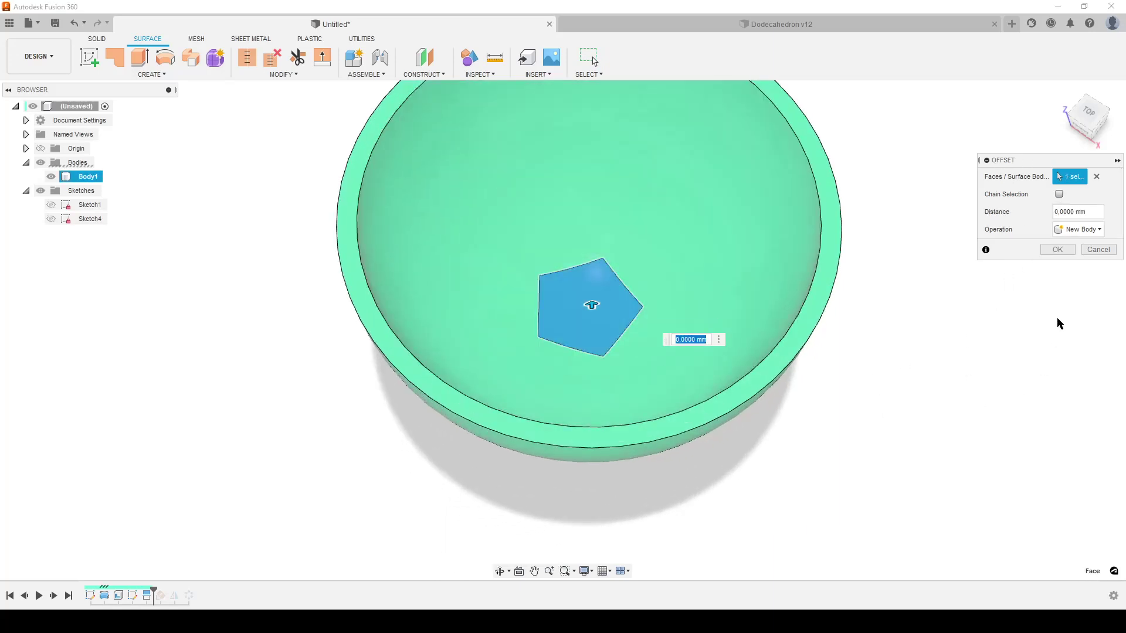
left_click(1056, 250)
Inspect the offset pentagon surface on its own by temporarily hiding the shell body Body1.
scroll(40, 373, "down", 3)
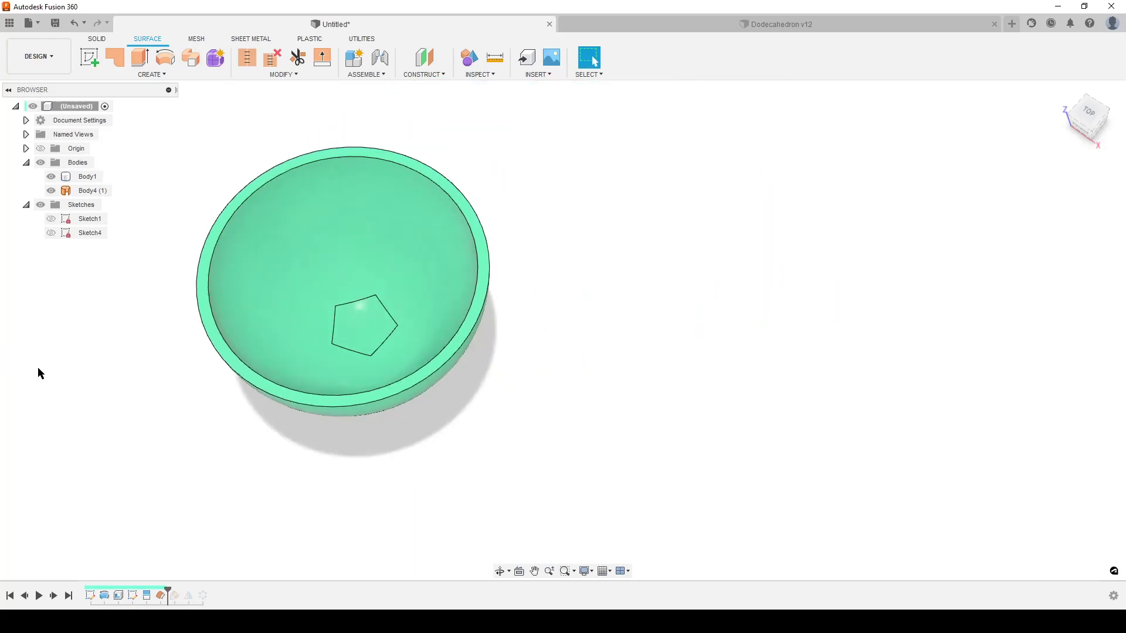
middle_click_drag(703, 332, 806, 342)
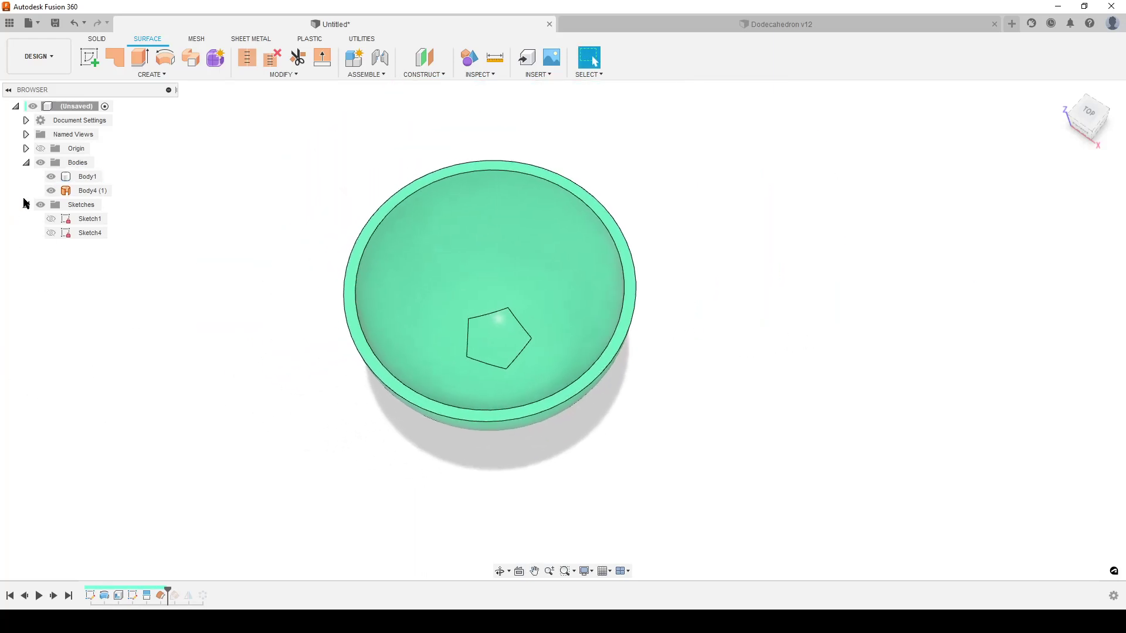
left_click(52, 177)
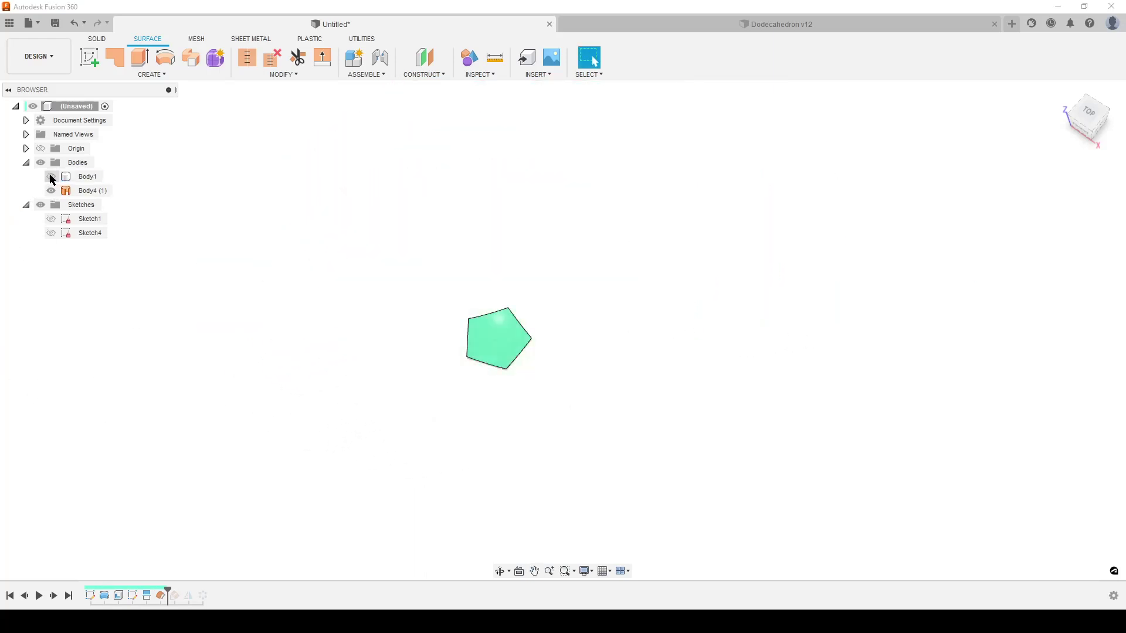
left_click(52, 177)
middle_click_drag(722, 439, 769, 459)
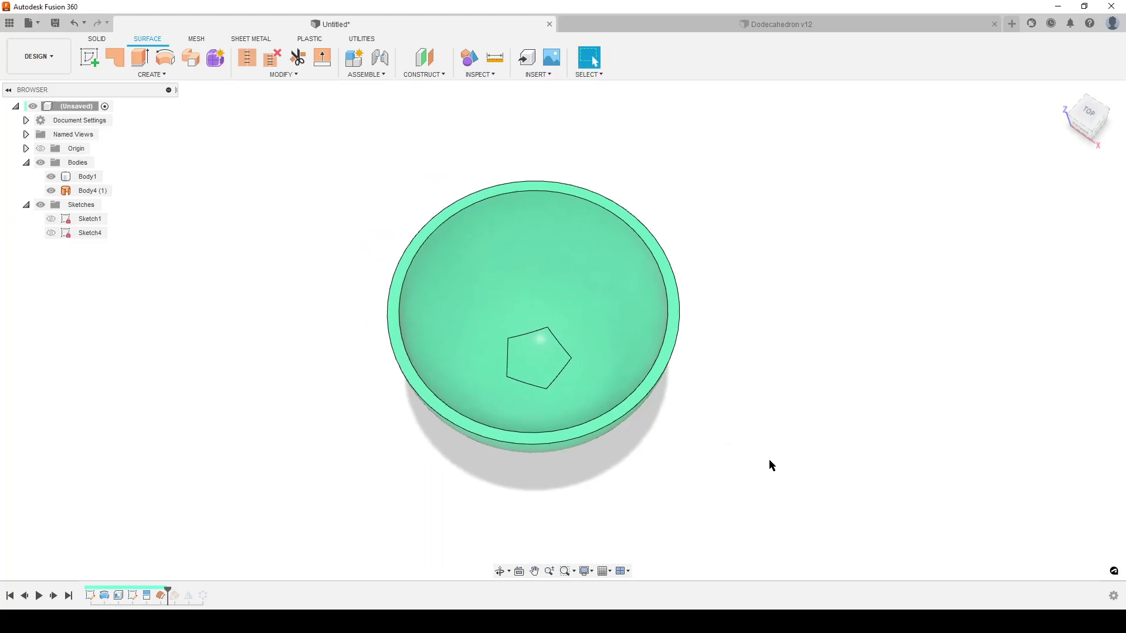
Thicken the offset pentagon surface by -10 mm on one side, using the Cut operation through the shell.
type("s")
type("thi")
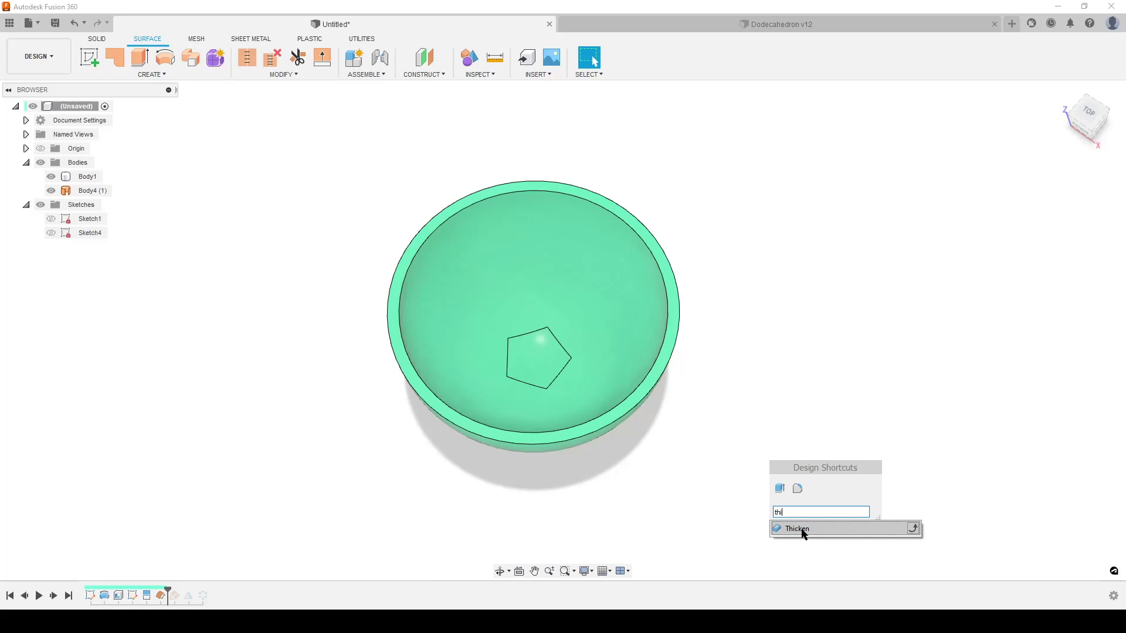
left_click(797, 530)
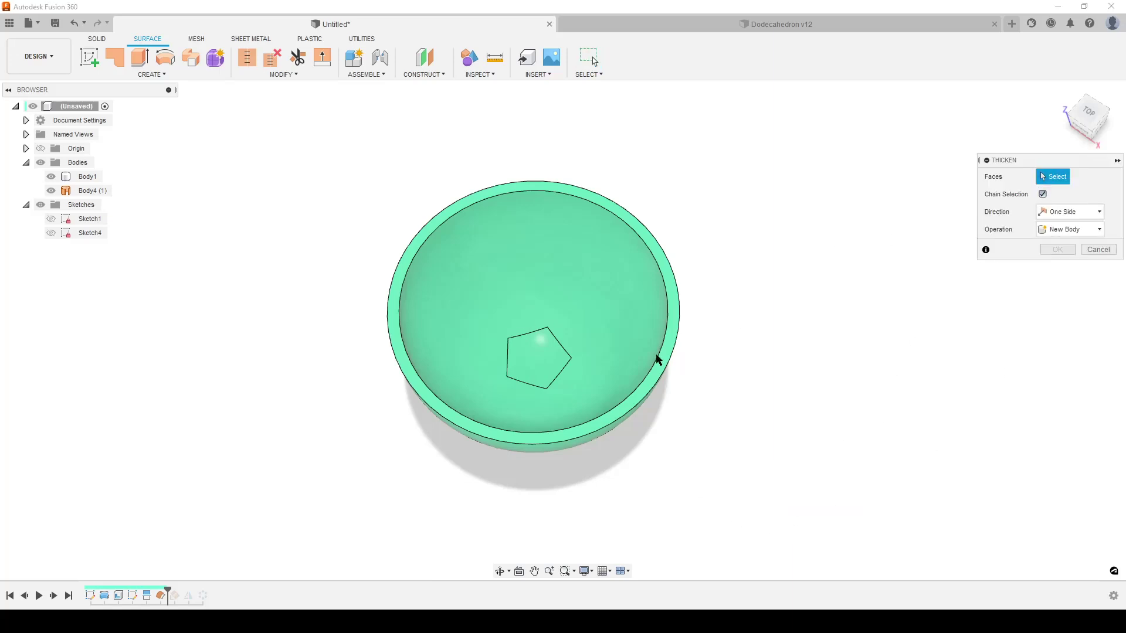
left_click(530, 353)
middle_click_drag(723, 486, 733, 388, "shift")
mouse_move(522, 434)
left_mouse_down()
mouse_move(527, 352)
mouse_move(524, 449)
left_mouse_up()
type("-10")
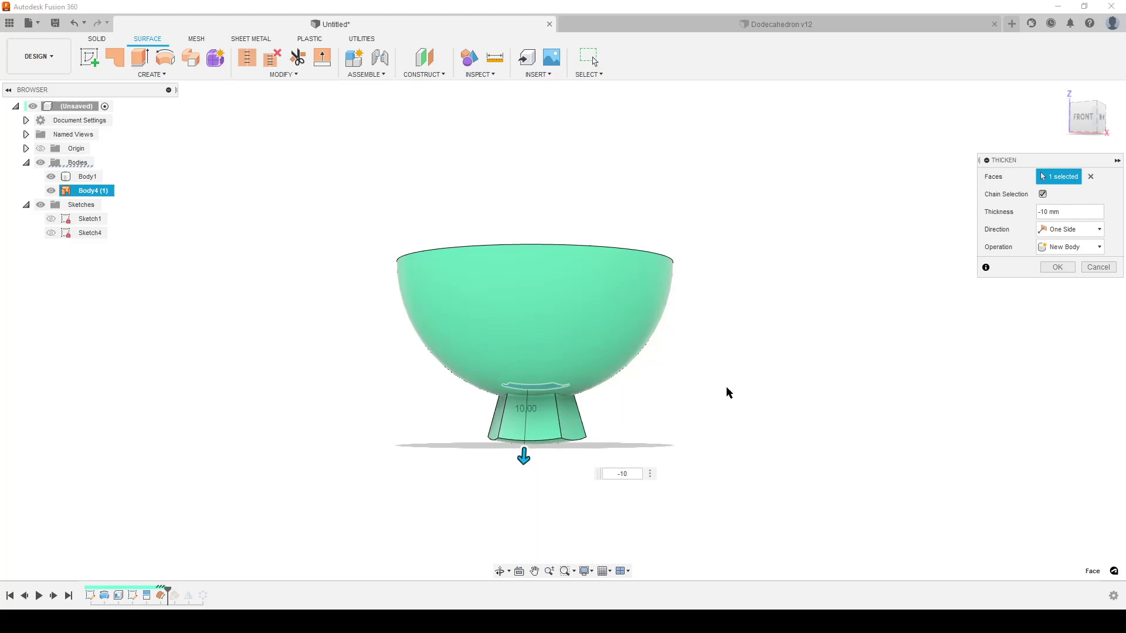
middle_click_drag(726, 392, 792, 497, "shift")
left_click(1093, 247)
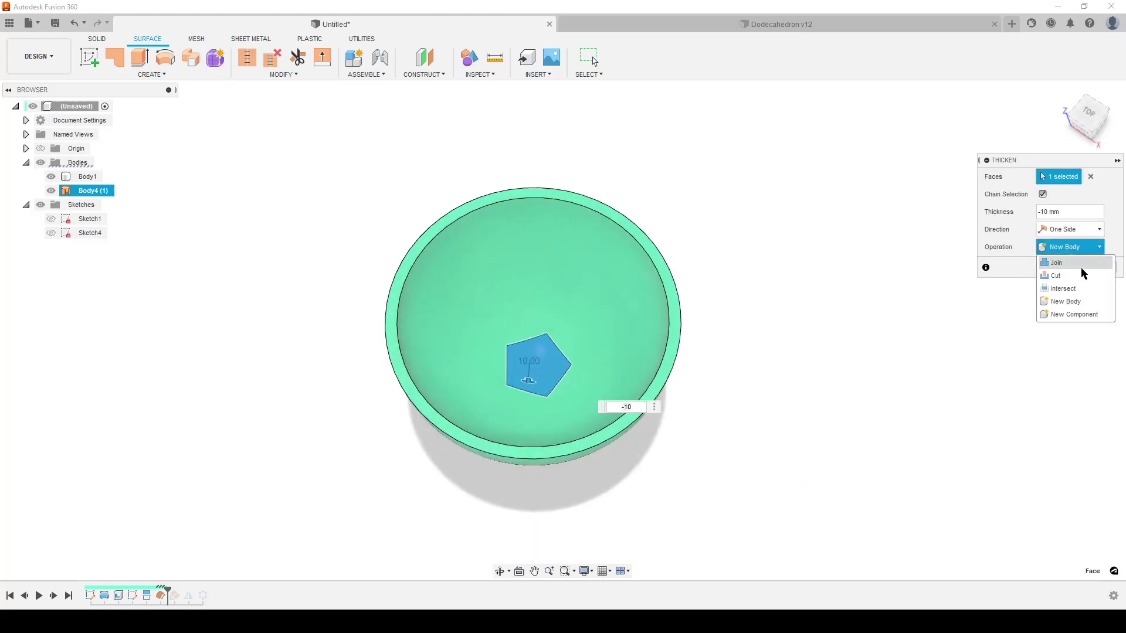
left_click(1066, 276)
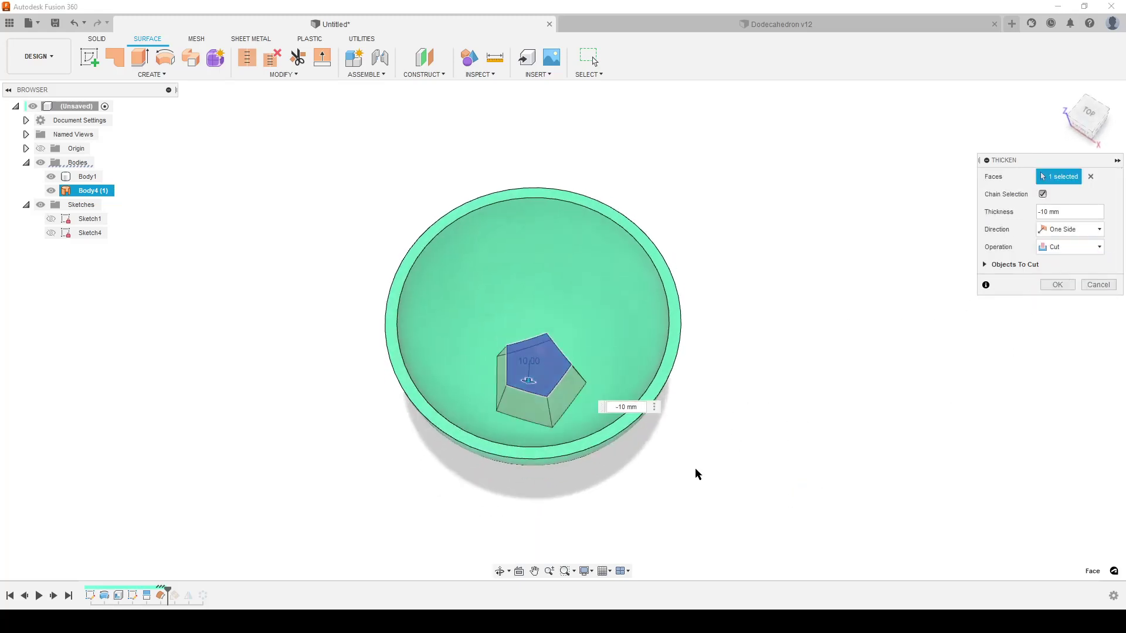
left_click(1057, 286)
Examine the pentagonal opening and its side walls from below and from the side.
middle_click_drag(701, 500, 543, 387, "shift")
scroll(548, 385, "up", 4)
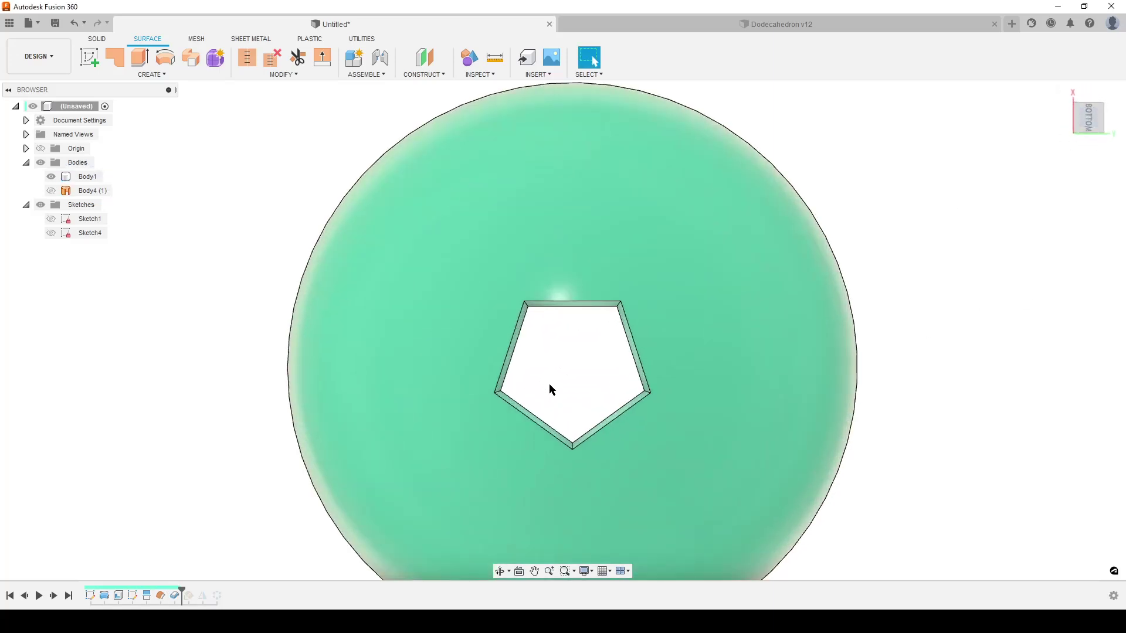
scroll(576, 375, "down", 1)
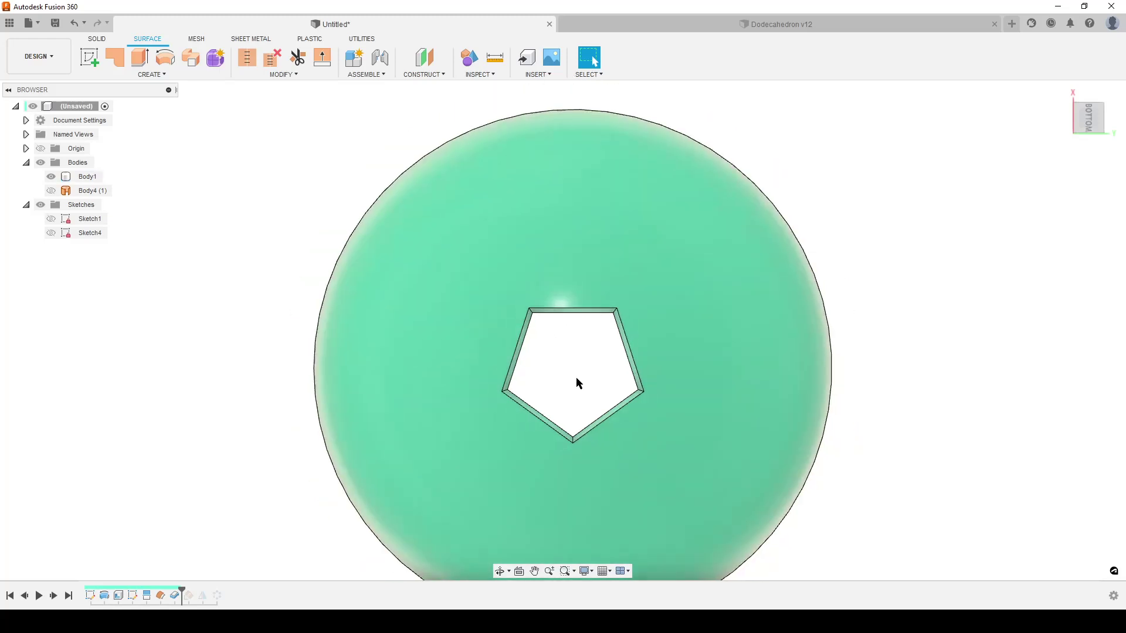
scroll(576, 377, "down", 2)
middle_click_drag(576, 378, 533, 468, "shift")
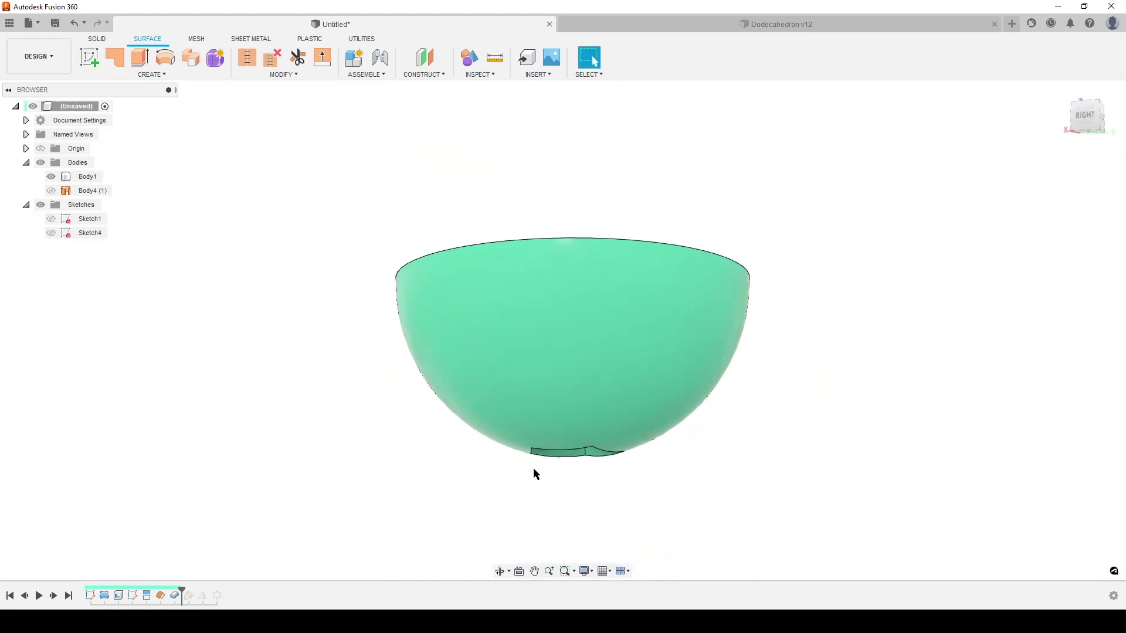
left_click(539, 433)
key("Escape")
middle_click_drag(751, 495, 704, 506, "shift")
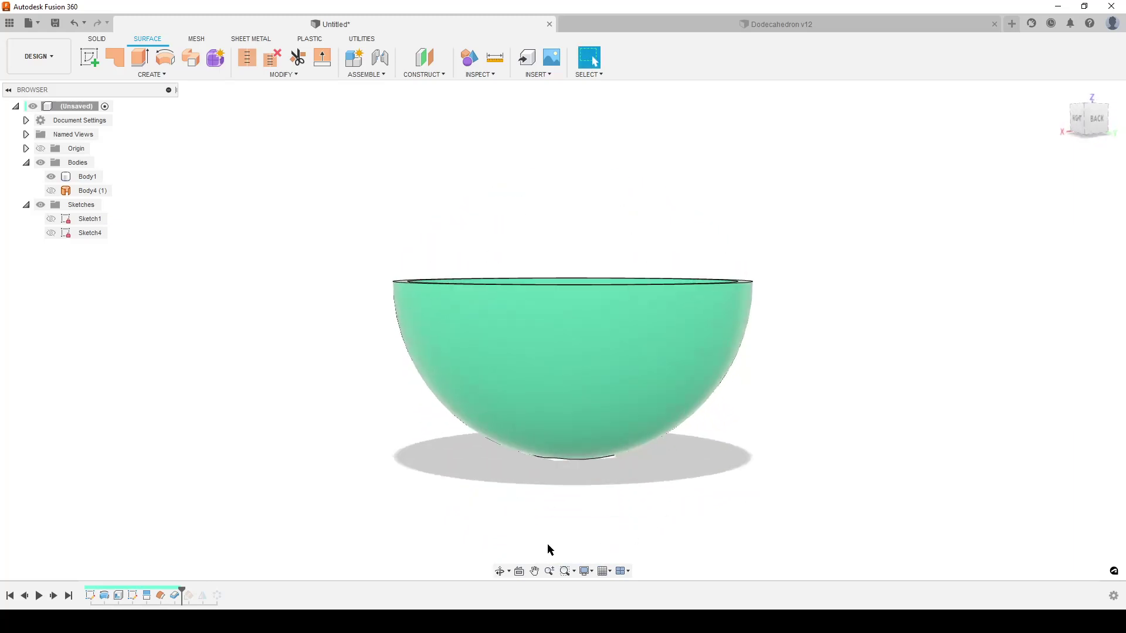
Remove the leftover offset surface body Body4 from the design with a Remove feature.
right_click(85, 192)
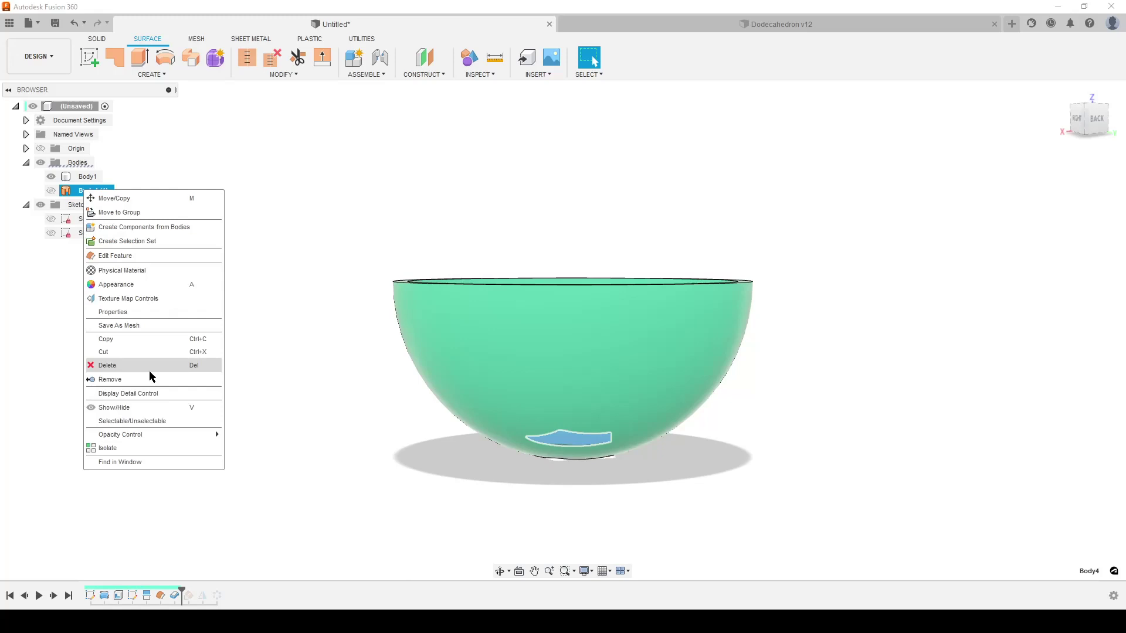
left_click(144, 379)
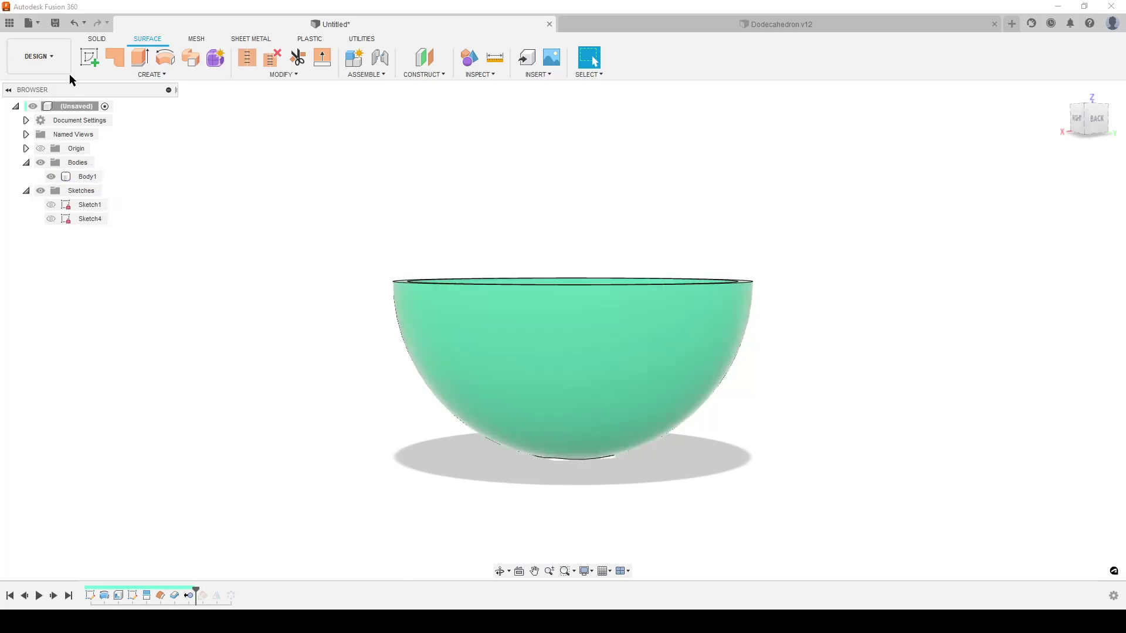
middle_click_drag(595, 387, 844, 491, "shift")
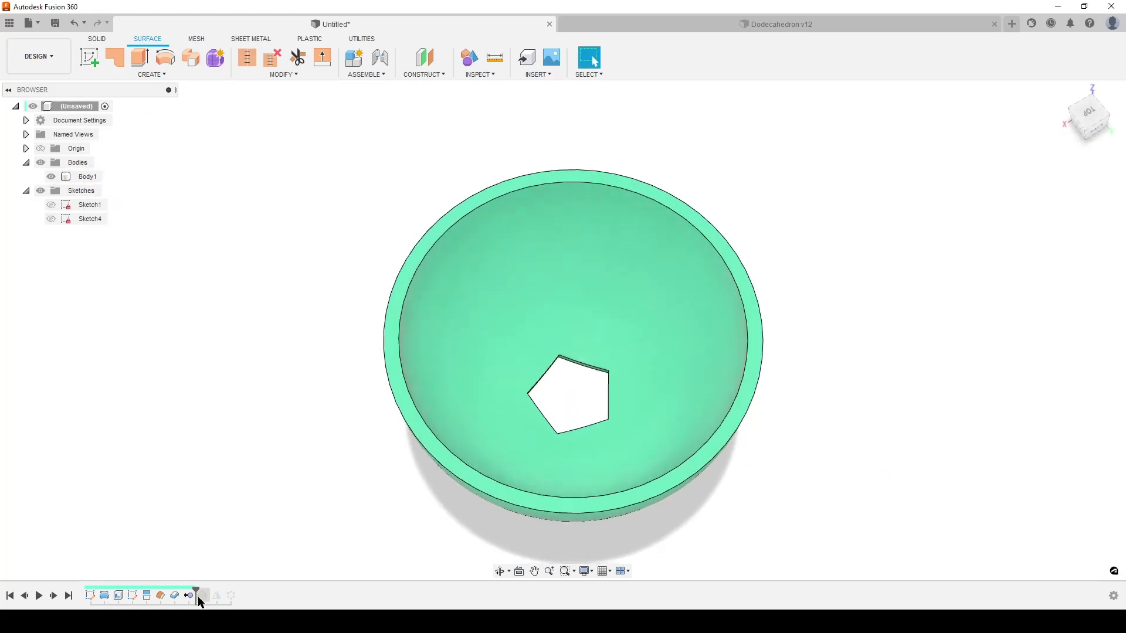
Roll the timeline forward past the mirror and edit it to mirror the Thicken cut in place of its missing feature.
left_click_drag(195, 588, 210, 588)
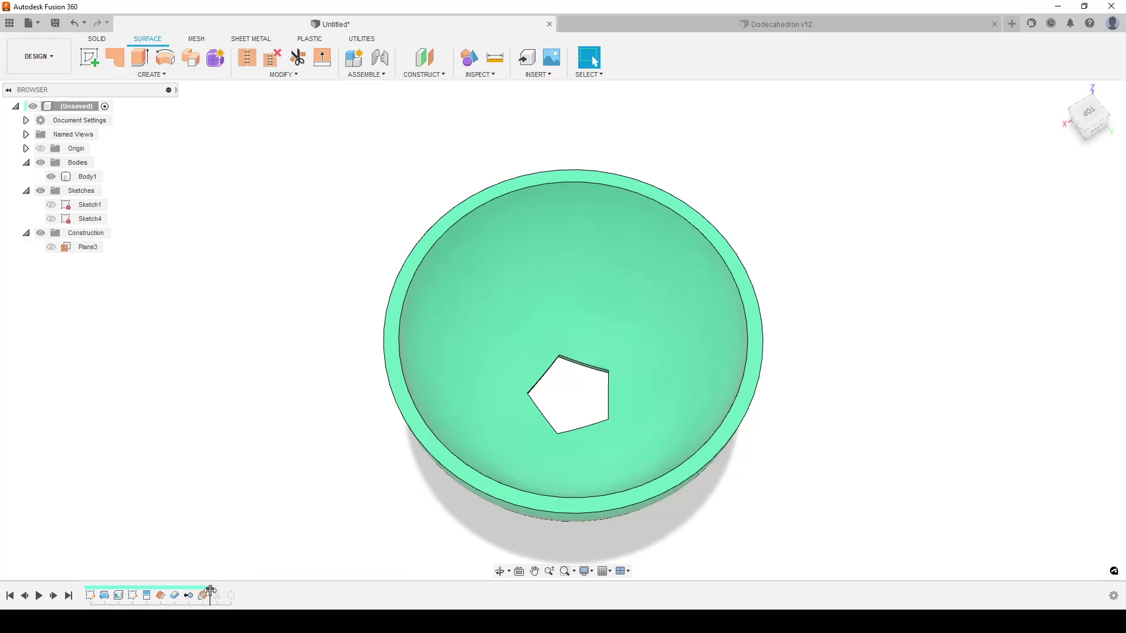
left_click_drag(210, 589, 224, 589)
double_click(217, 596)
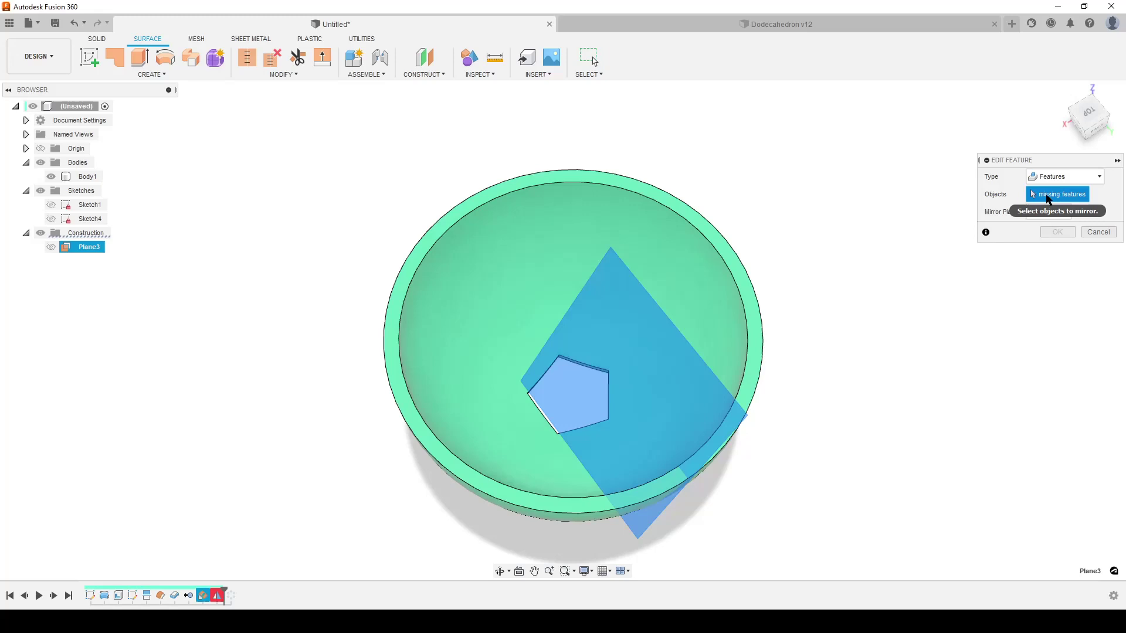
left_click(180, 596)
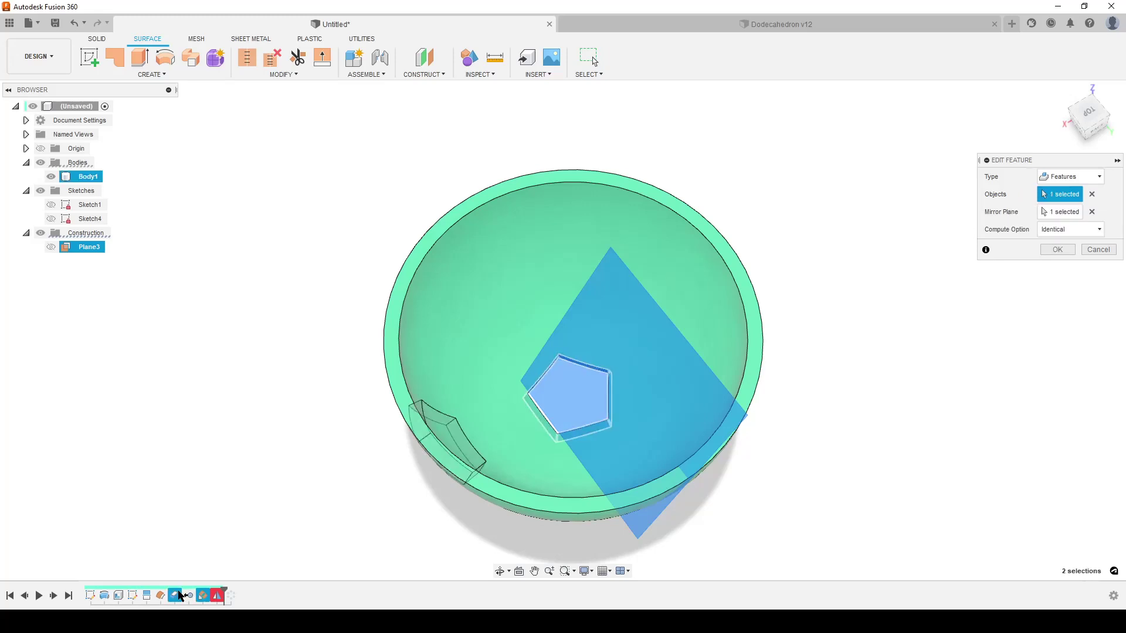
left_click(1057, 250)
Roll the timeline forward past the circular pattern to repeat the mirrored opening around the shell.
middle_click_drag(340, 510, 540, 458, "shift")
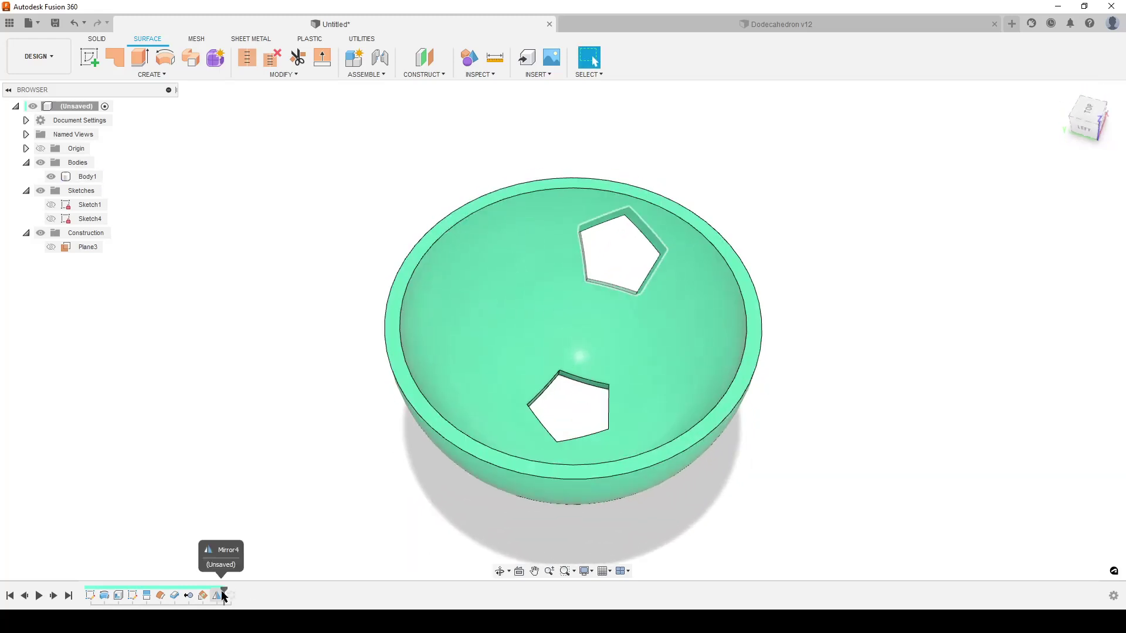
left_click_drag(224, 596, 238, 595)
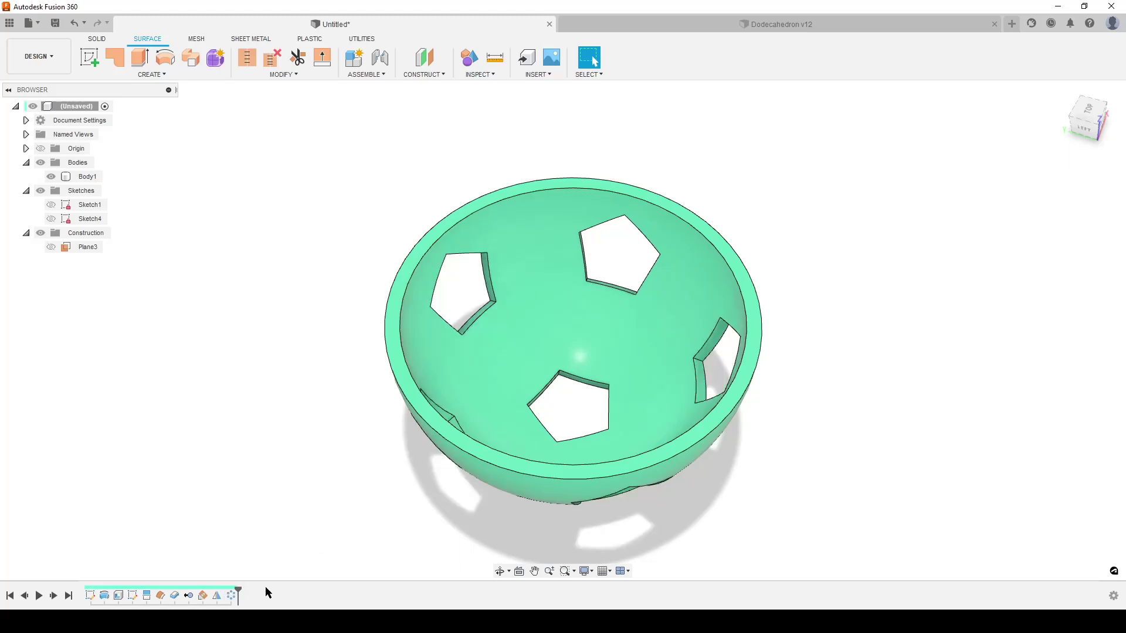
mouse_move(925, 373)
middle_mouse_down("shift")
mouse_move(862, 414)
mouse_move(821, 291)
mouse_move(829, 249)
mouse_move(786, 375)
middle_mouse_up("shift")
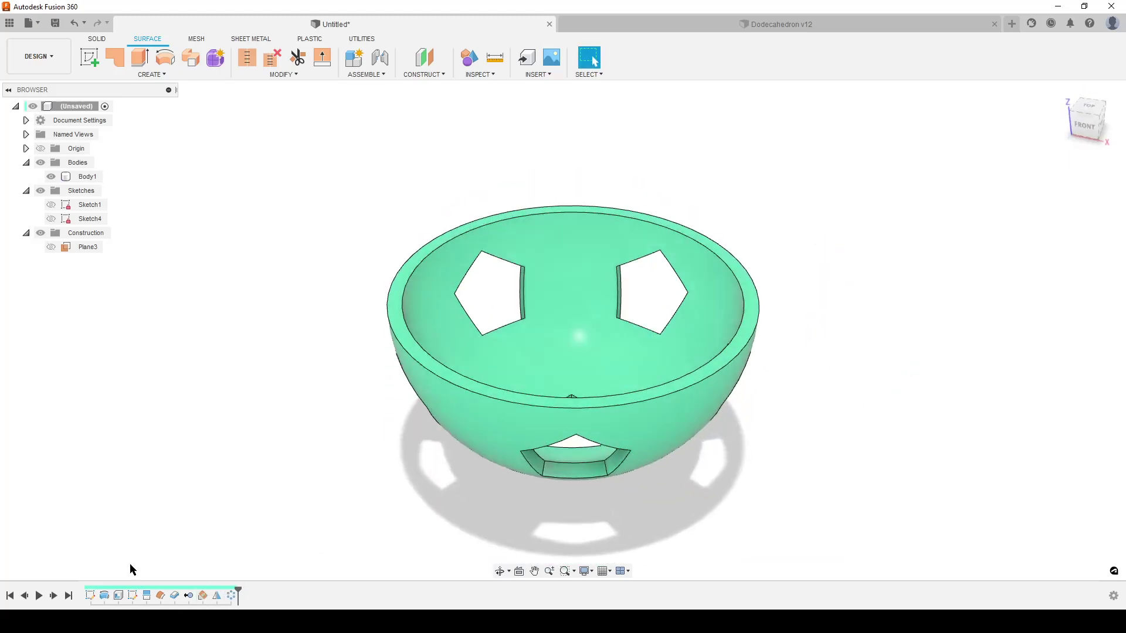
Set the width dimension of the pentagon in its sketch to 14 mm and finish the sketch.
double_click(132, 595)
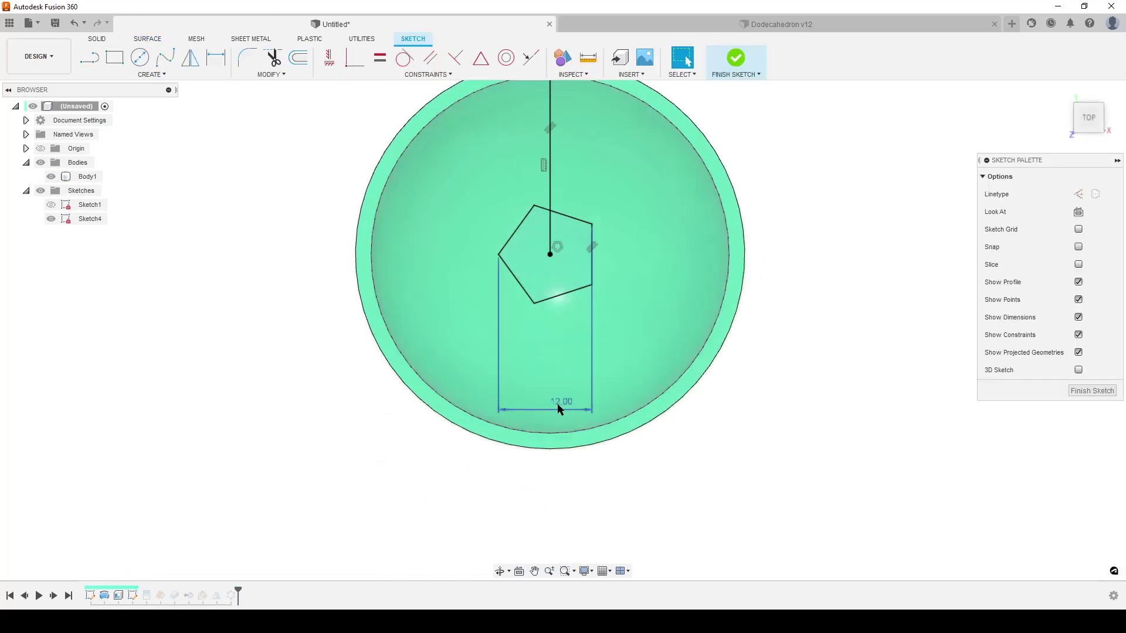
type("14")
key("Return")
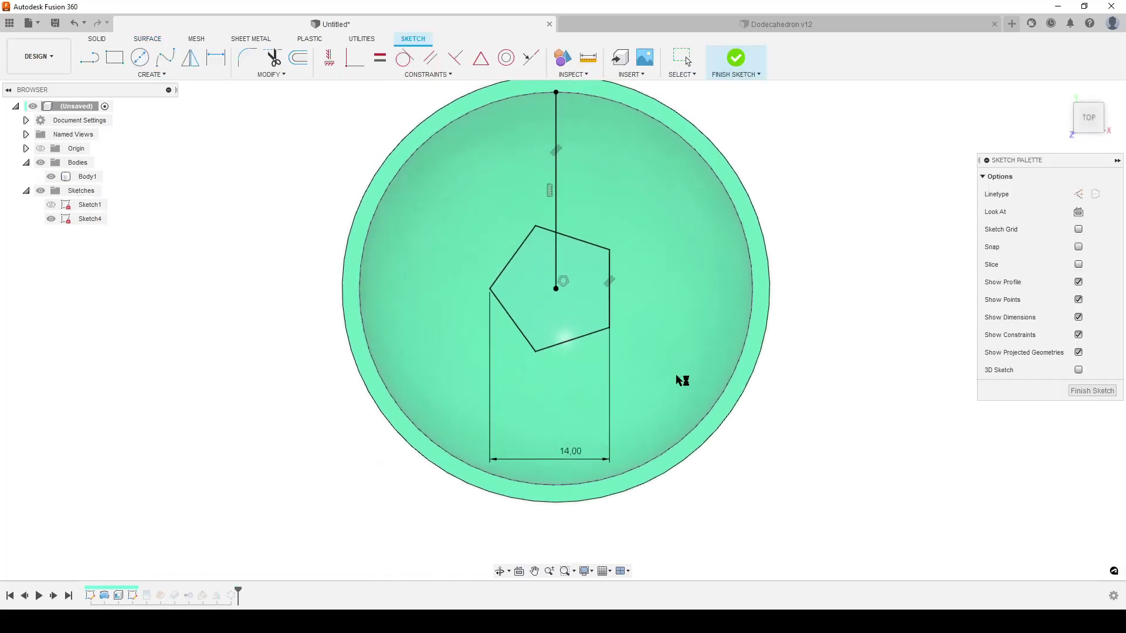
left_click(1092, 390)
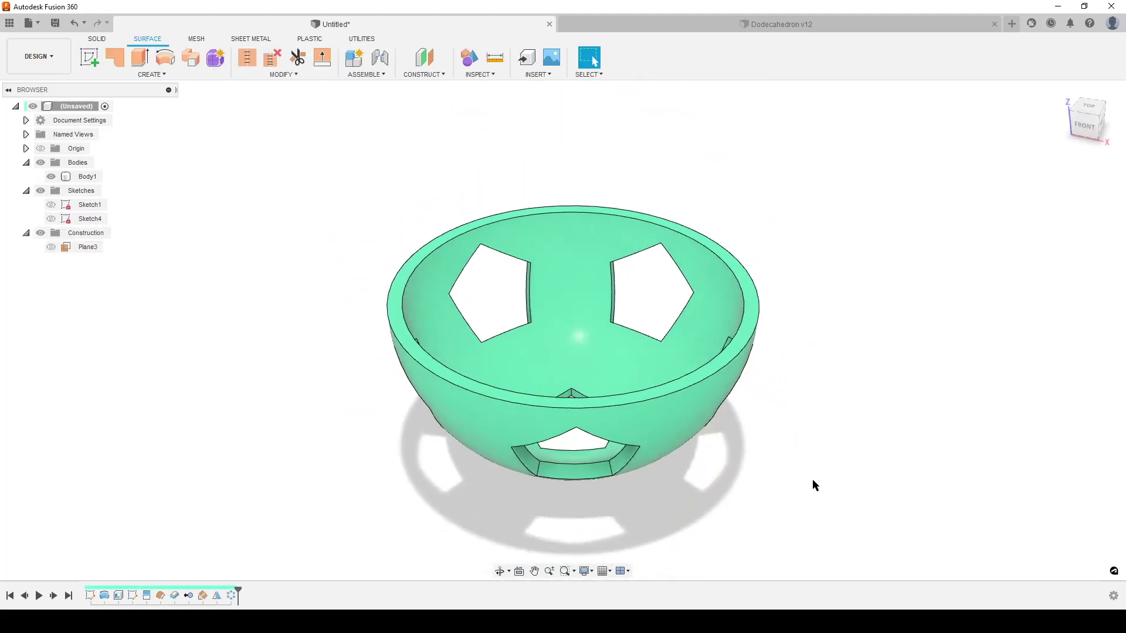
Examine the resized pentagonal openings and their side walls around the shell.
mouse_move(811, 480)
middle_mouse_down("shift")
mouse_move(829, 357)
mouse_move(900, 425)
mouse_move(899, 457)
mouse_move(779, 515)
mouse_move(726, 472)
mouse_move(722, 352)
mouse_move(736, 342)
mouse_move(759, 447)
mouse_move(834, 448)
mouse_move(799, 397)
mouse_move(665, 282)
middle_mouse_up("shift")
middle_click_drag(868, 421, 708, 440, "shift")
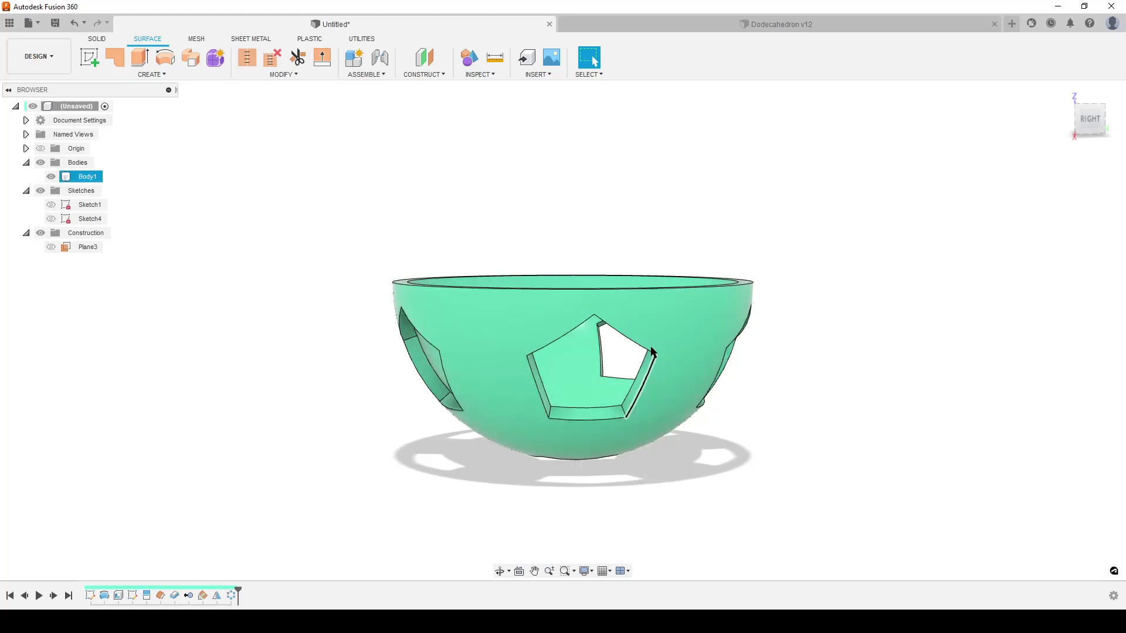
middle_click_drag(811, 394, 726, 328, "shift")
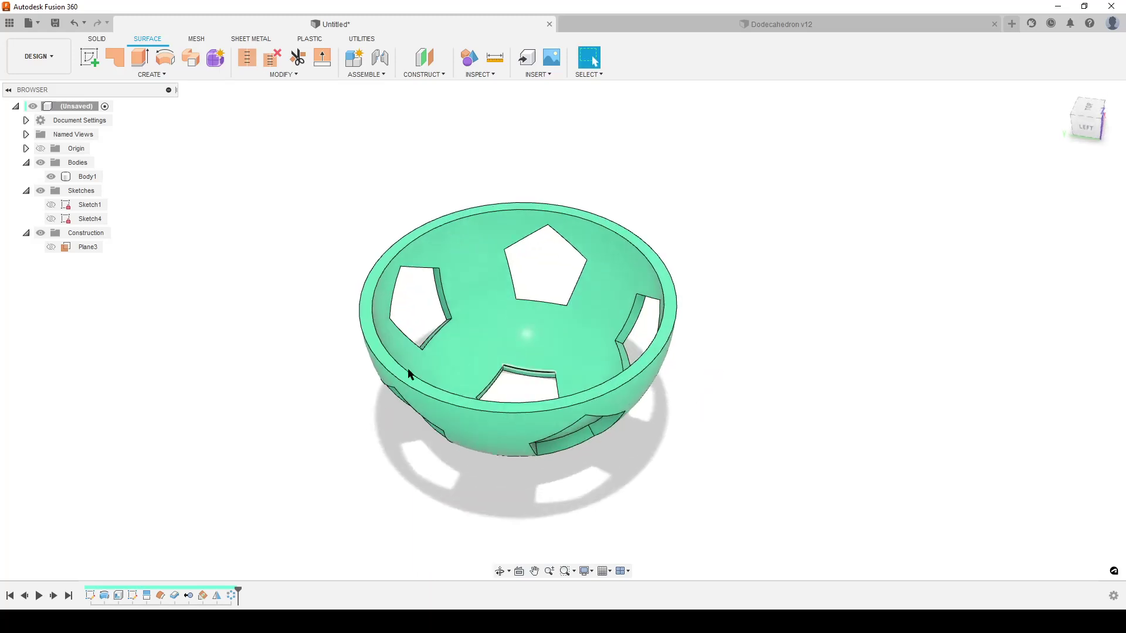